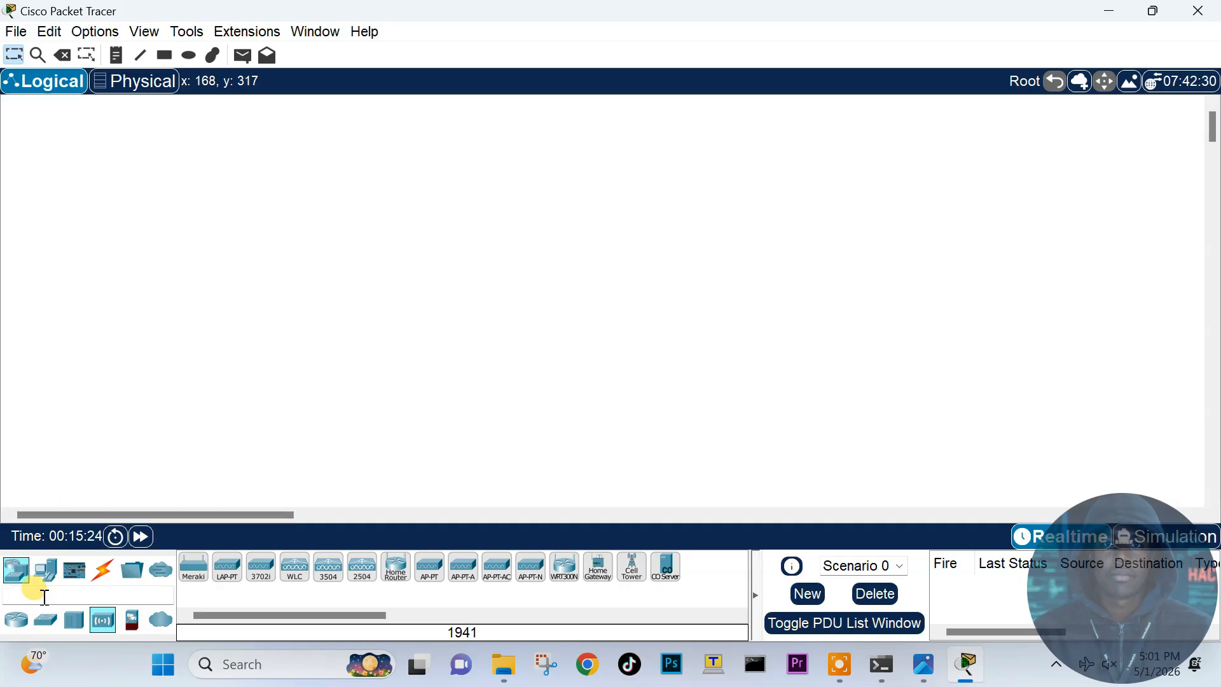
Step: Browse the Routers and End Devices catalogues, ending on the Connections cable types
{"action": "left_click", "coordinate": [15, 574]}
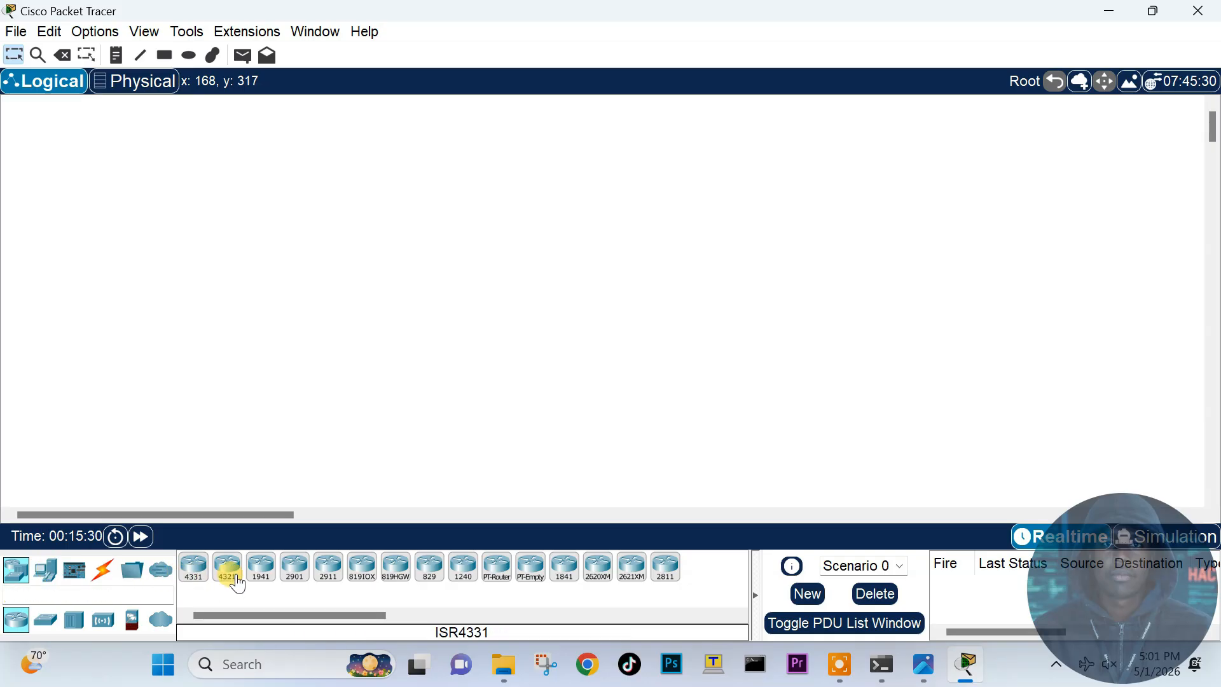
{"action": "left_click", "coordinate": [51, 577]}
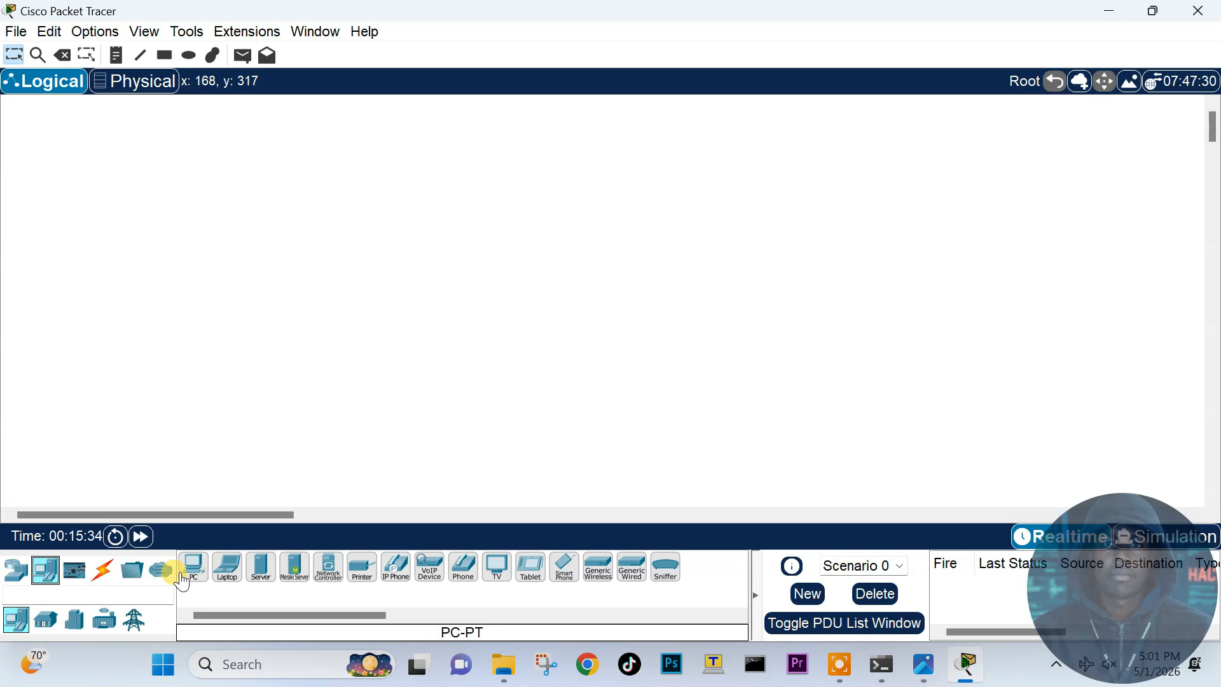
{"action": "left_click", "coordinate": [102, 570]}
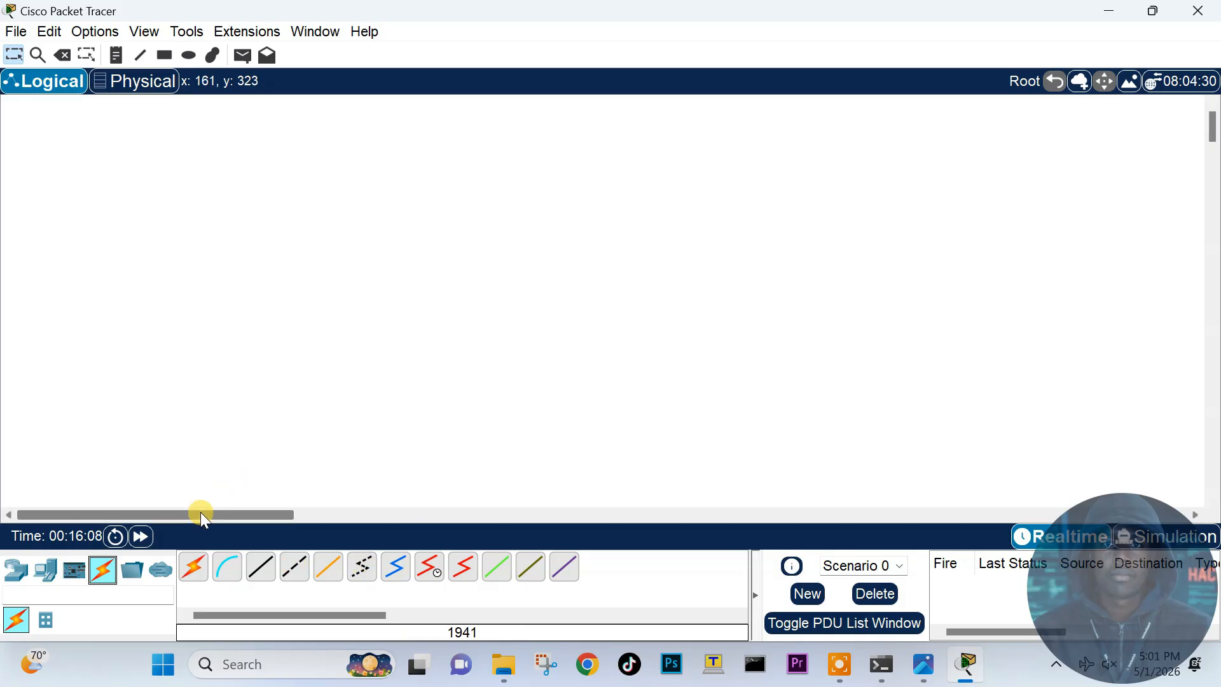
Step: Show the router and switch models, ending on wireless devices such as WLC-3504 and Meraki
{"action": "left_click", "coordinate": [24, 580]}
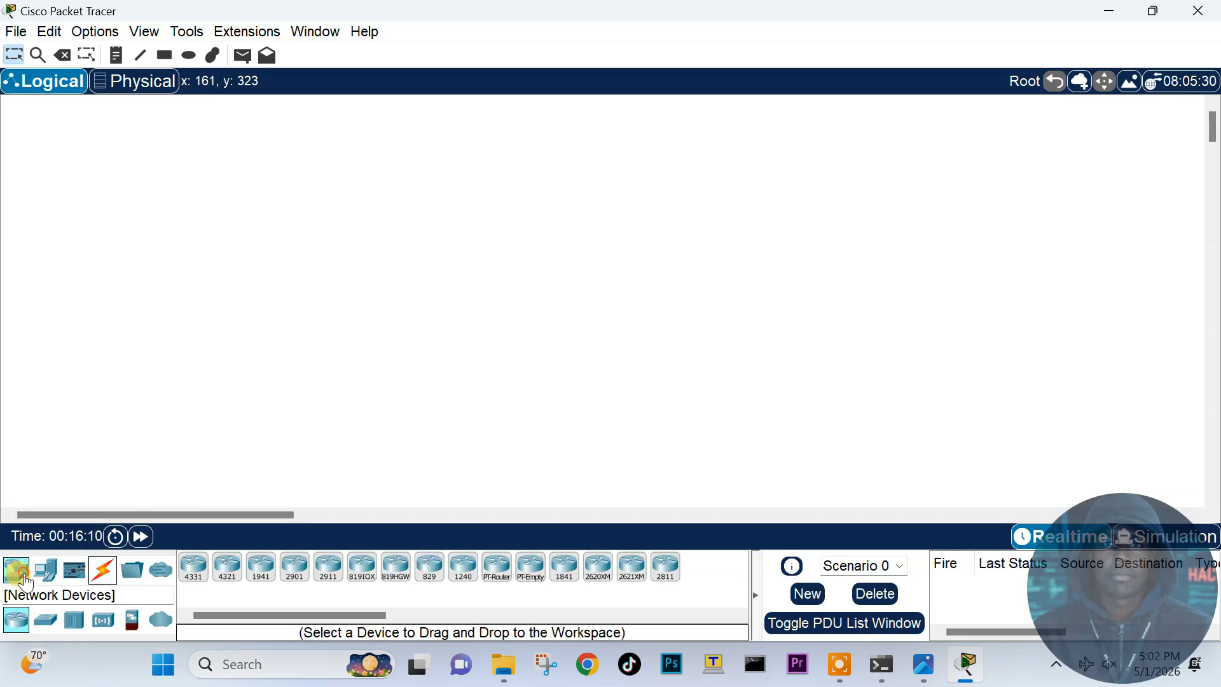
{"action": "left_click", "coordinate": [45, 620]}
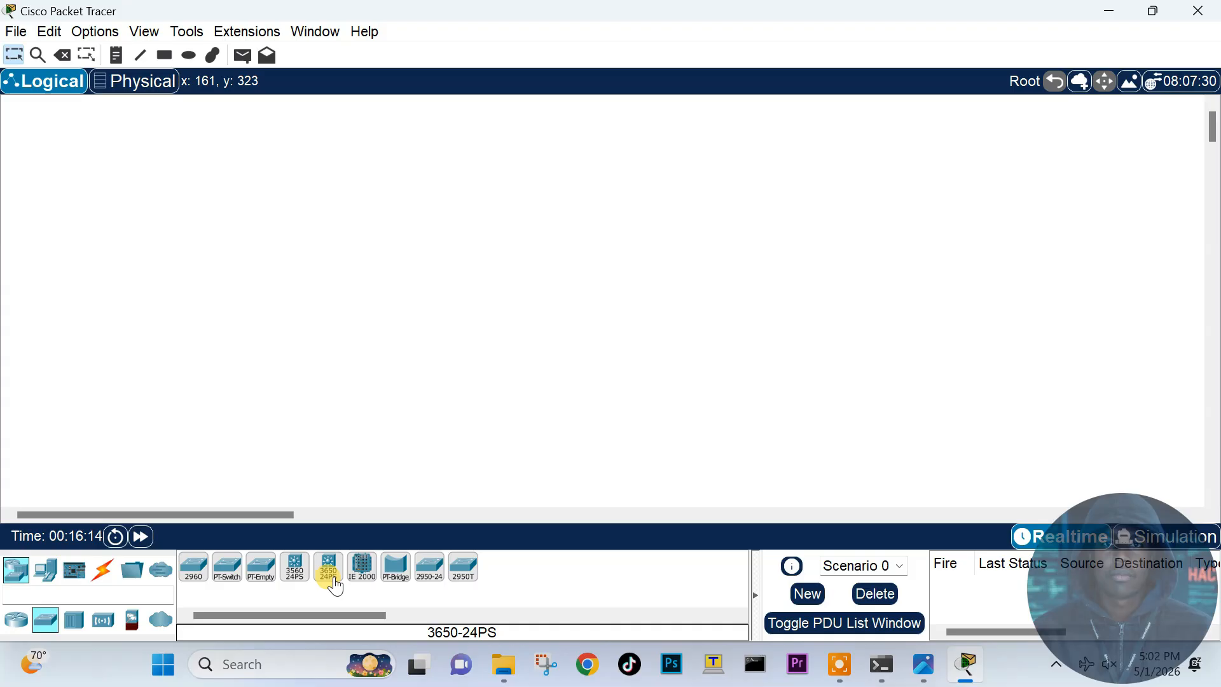
{"action": "left_click", "coordinate": [102, 628]}
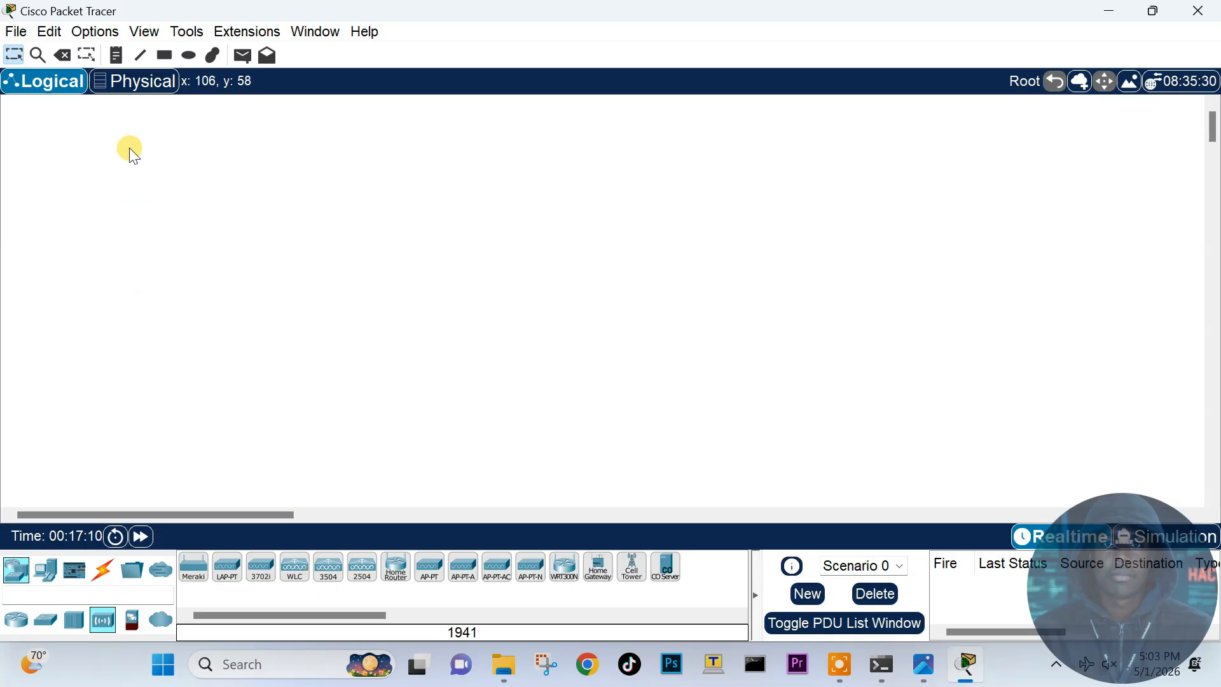
Step: Zoom in and place an ISR4331 router, Router1, toward the left of the workspace
{"action": "left_click", "coordinate": [144, 31]}
{"action": "mouse_move", "coordinate": [349, 52]}
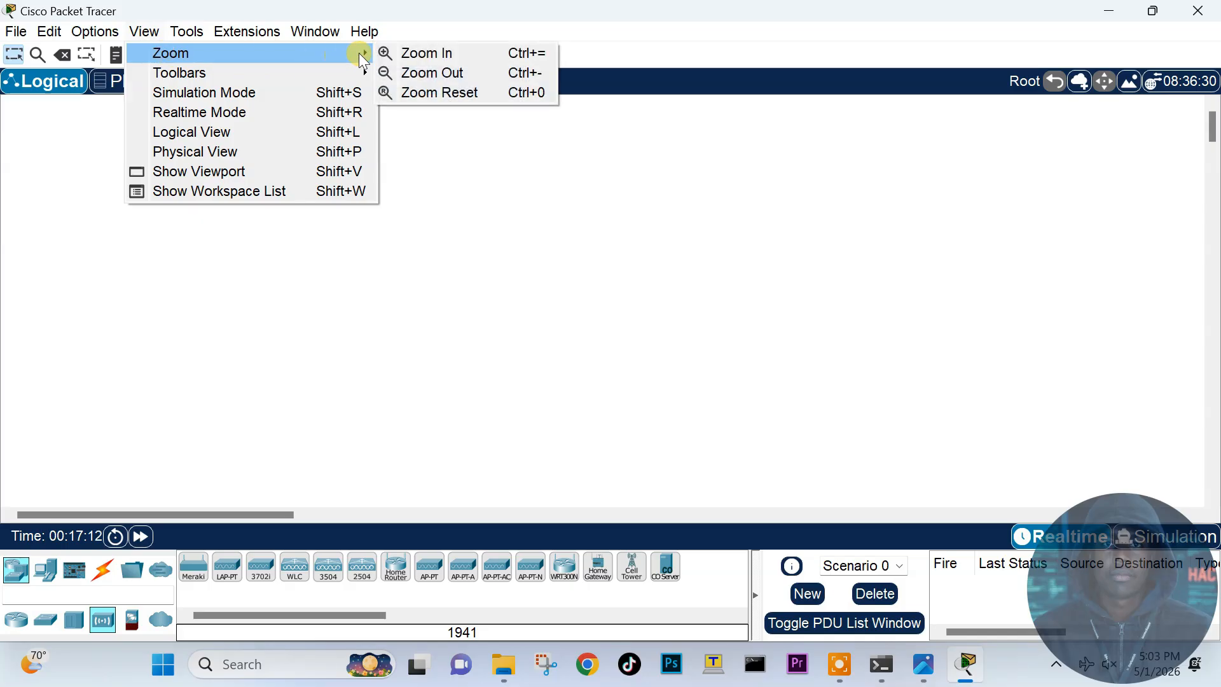
{"action": "left_click", "coordinate": [399, 54]}
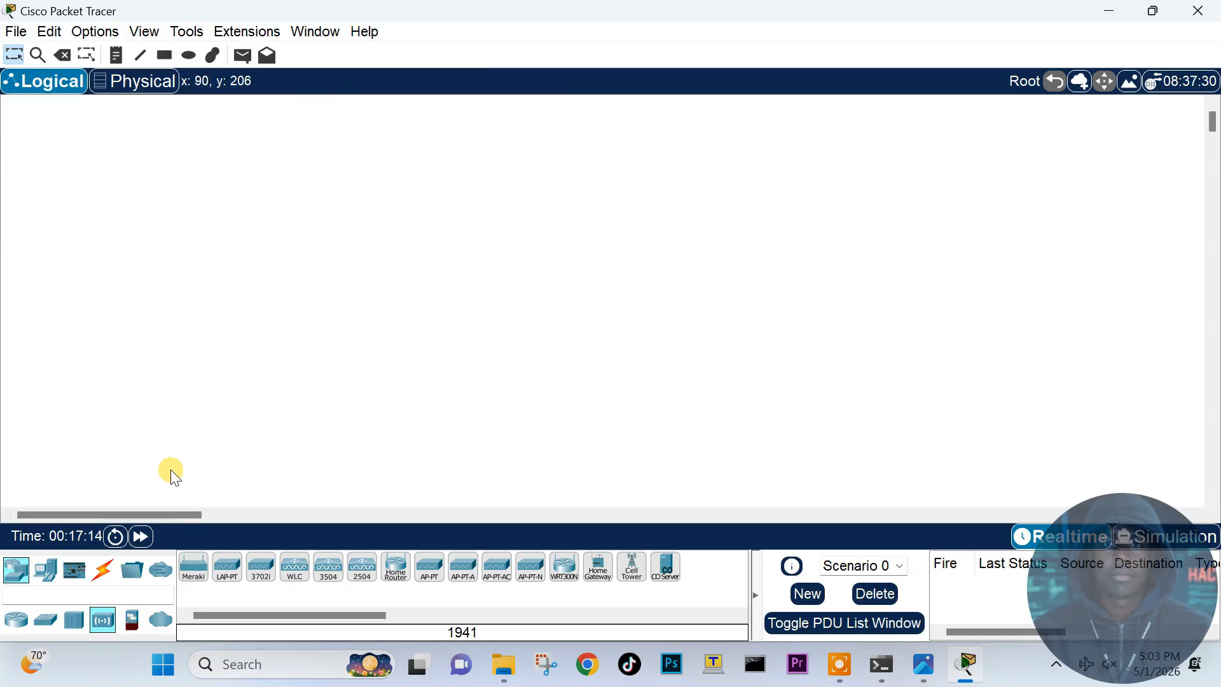
{"action": "left_click", "coordinate": [23, 582]}
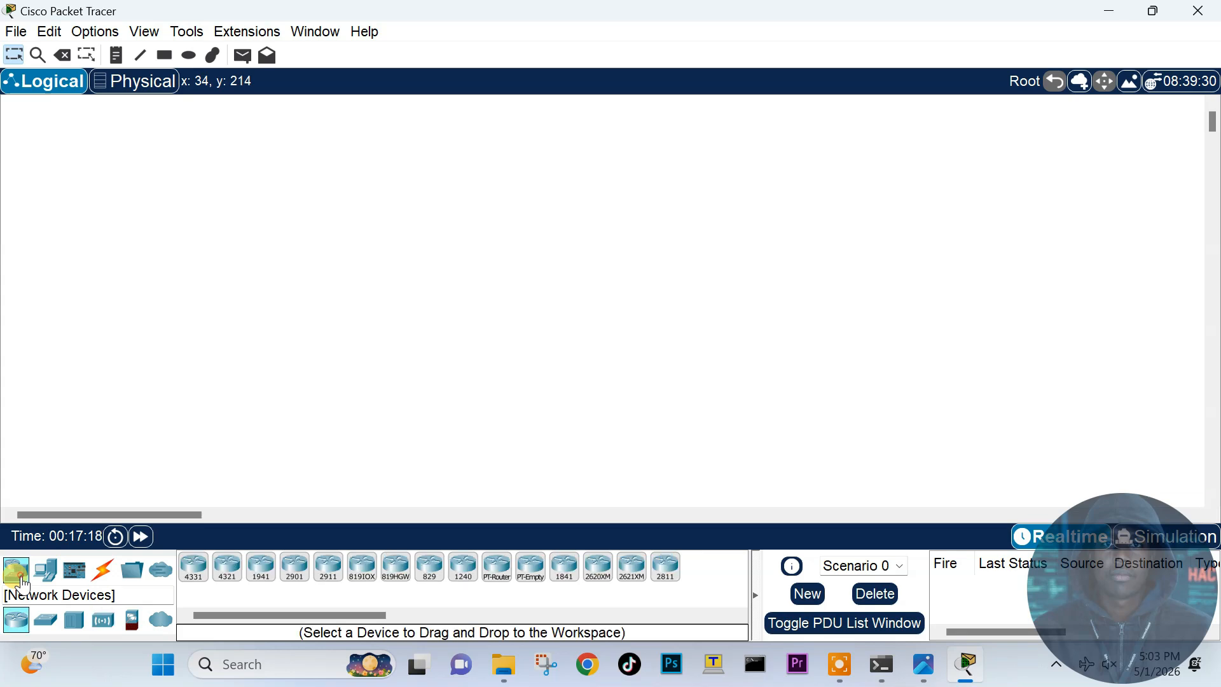
{"action": "left_click", "coordinate": [191, 577]}
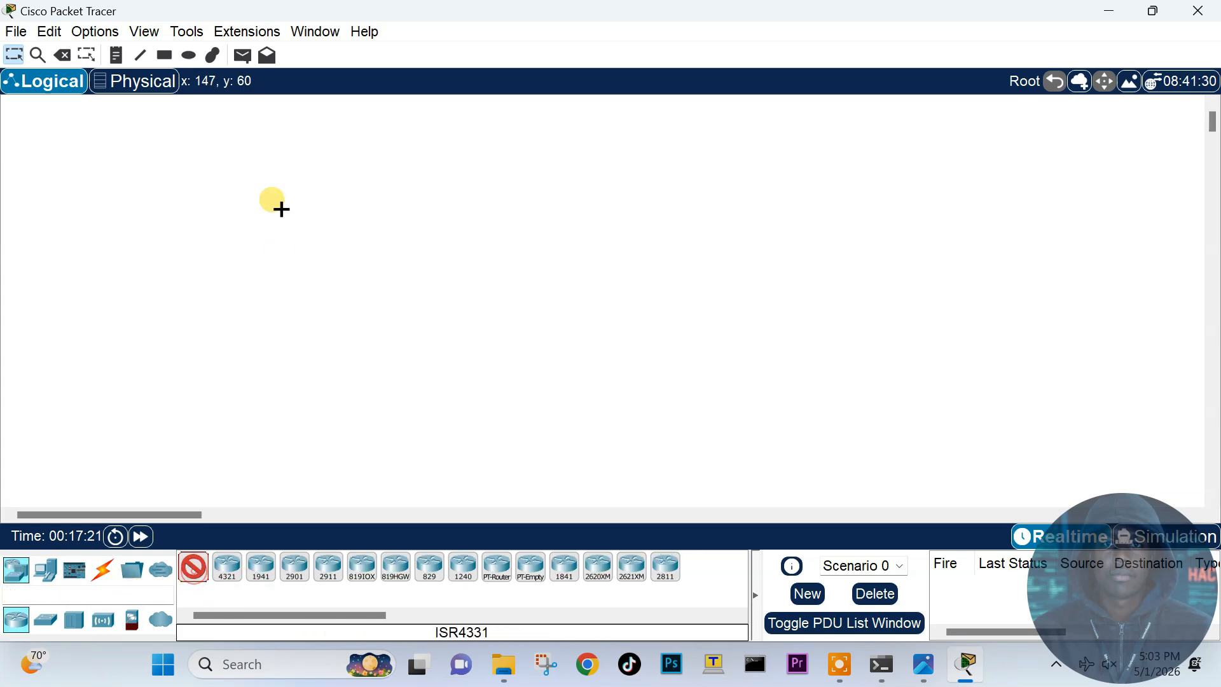
{"action": "left_click", "coordinate": [347, 135]}
{"action": "left_click_drag", "start_coordinate": [417, 151], "coordinate": [437, 143]}
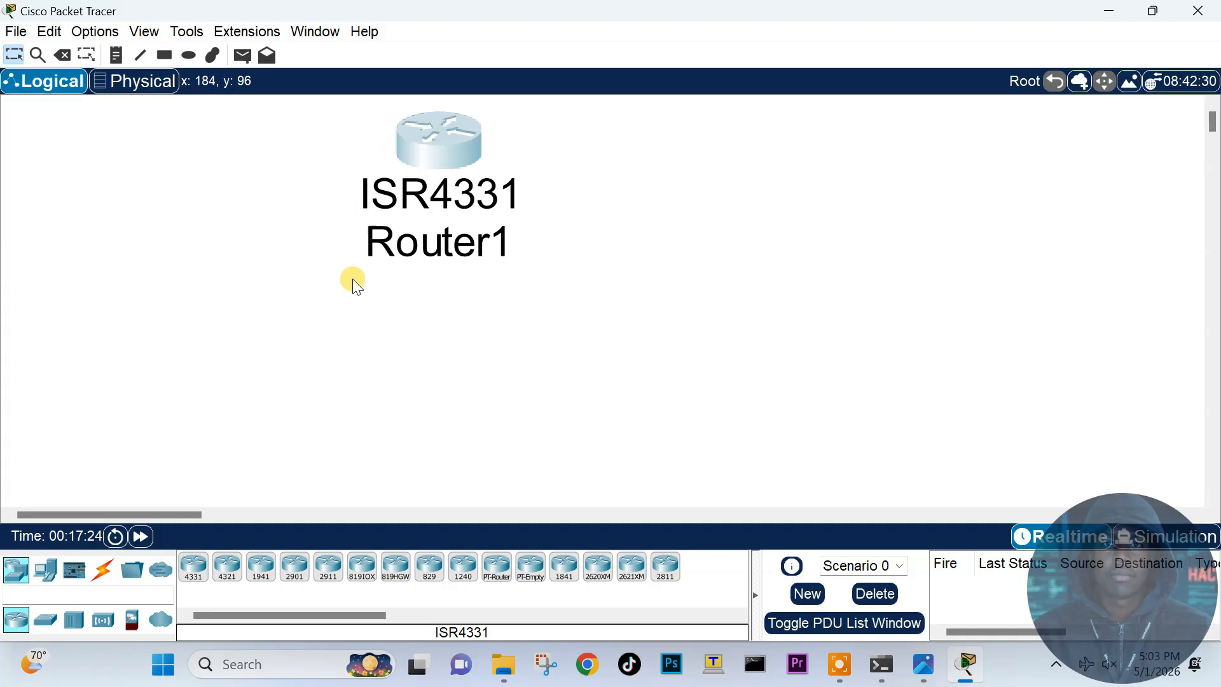
{"action": "left_click_drag", "start_coordinate": [454, 155], "coordinate": [253, 165]}
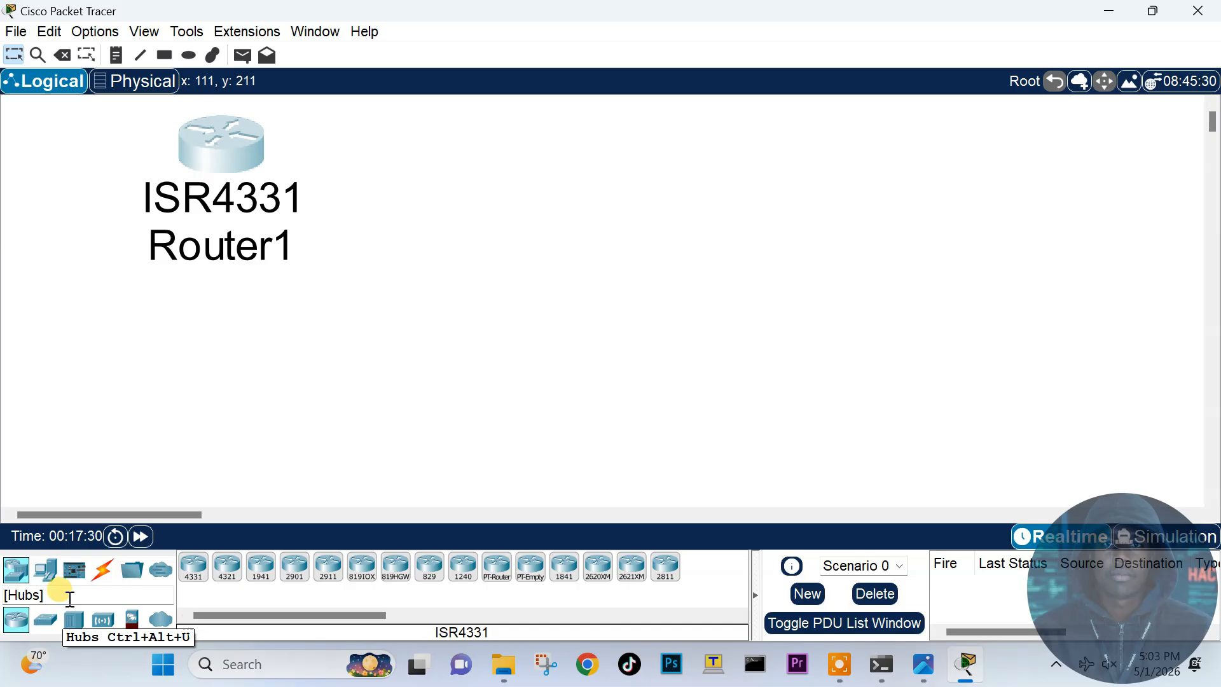
Step: Add a 2960 switch, Switch0, zoom back out, and position it right of Router1
{"action": "left_click", "coordinate": [45, 620]}
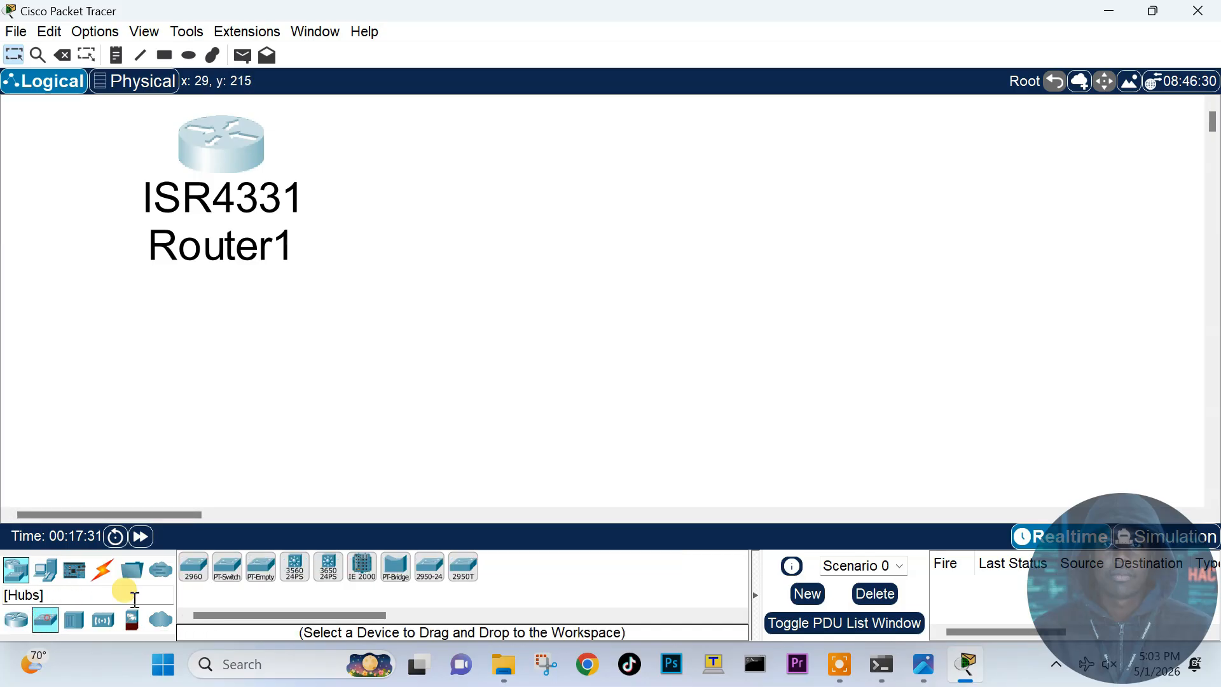
{"action": "left_click", "coordinate": [193, 566]}
{"action": "left_click", "coordinate": [667, 160]}
{"action": "left_click_drag", "start_coordinate": [669, 165], "coordinate": [639, 145]}
{"action": "left_click", "coordinate": [186, 31]}
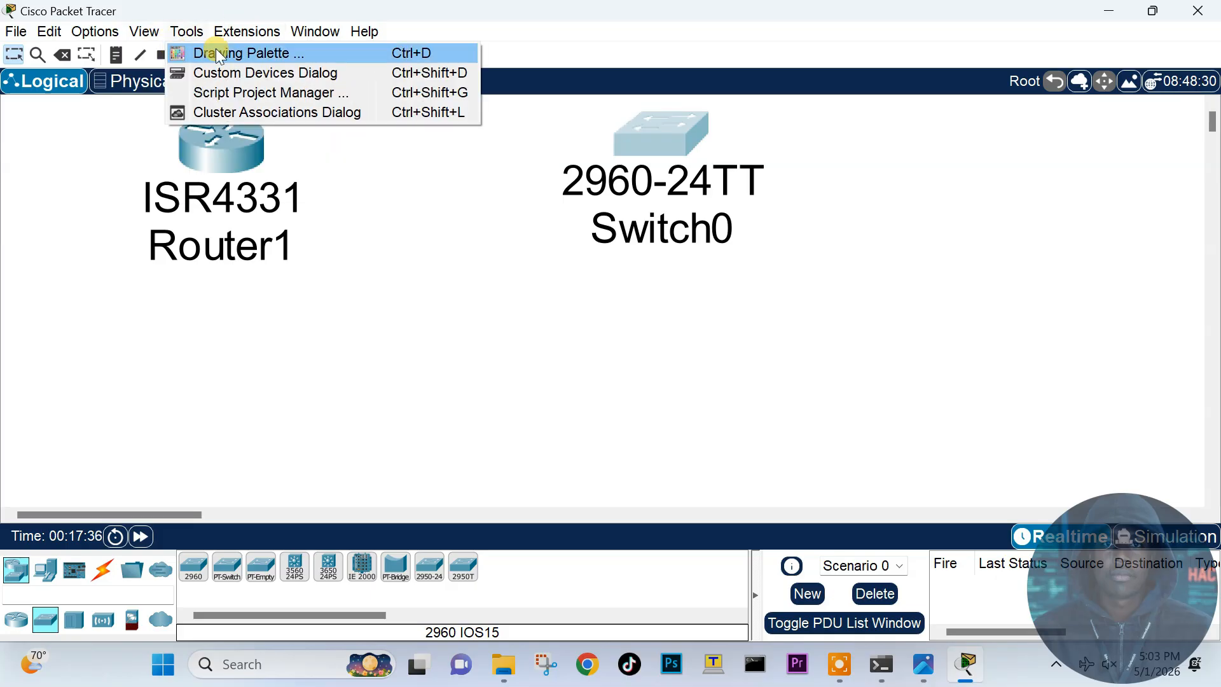
{"action": "mouse_move", "coordinate": [143, 33]}
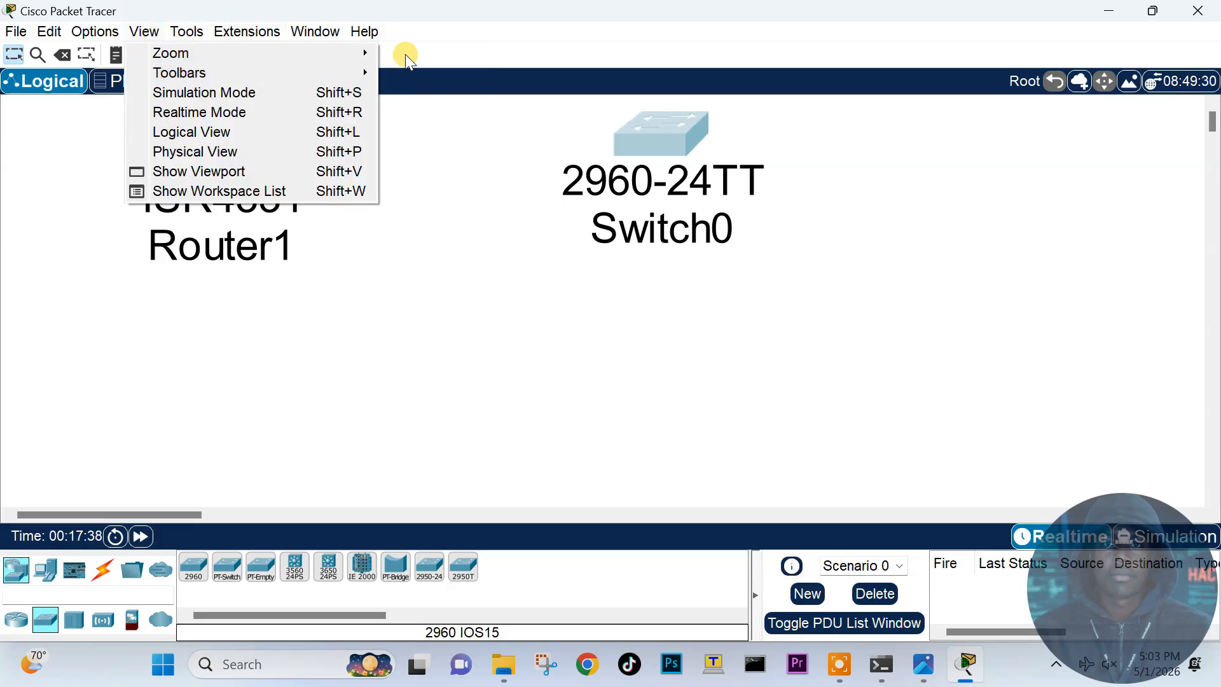
{"action": "mouse_move", "coordinate": [363, 53]}
{"action": "left_click", "coordinate": [444, 72]}
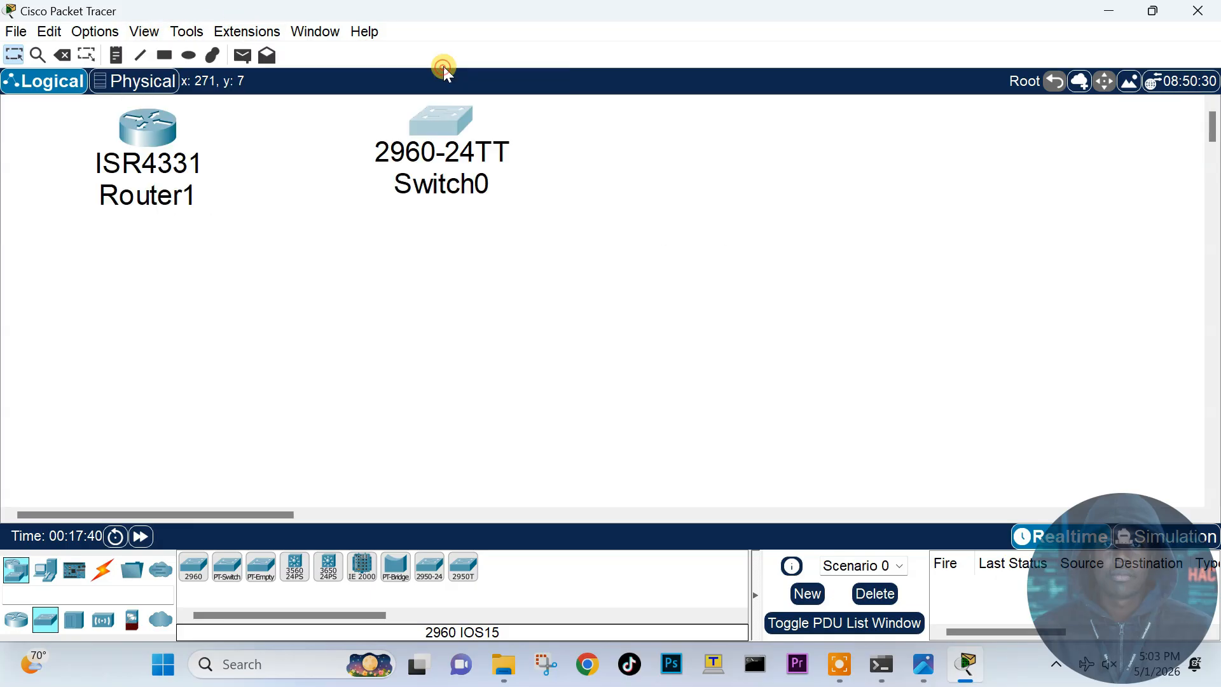
{"action": "left_click_drag", "start_coordinate": [437, 124], "coordinate": [609, 139]}
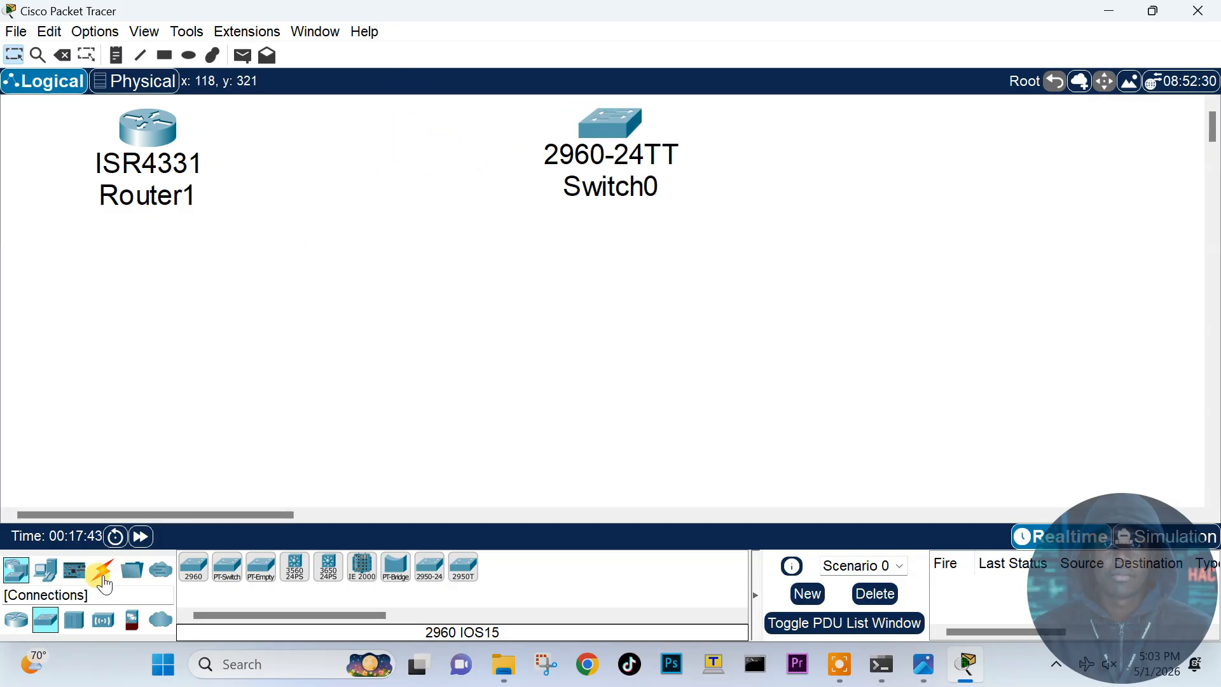
Step: Place two generic PCs, PC0 and PC1, side by side below the switch
{"action": "left_click", "coordinate": [45, 569]}
{"action": "left_click", "coordinate": [193, 566]}
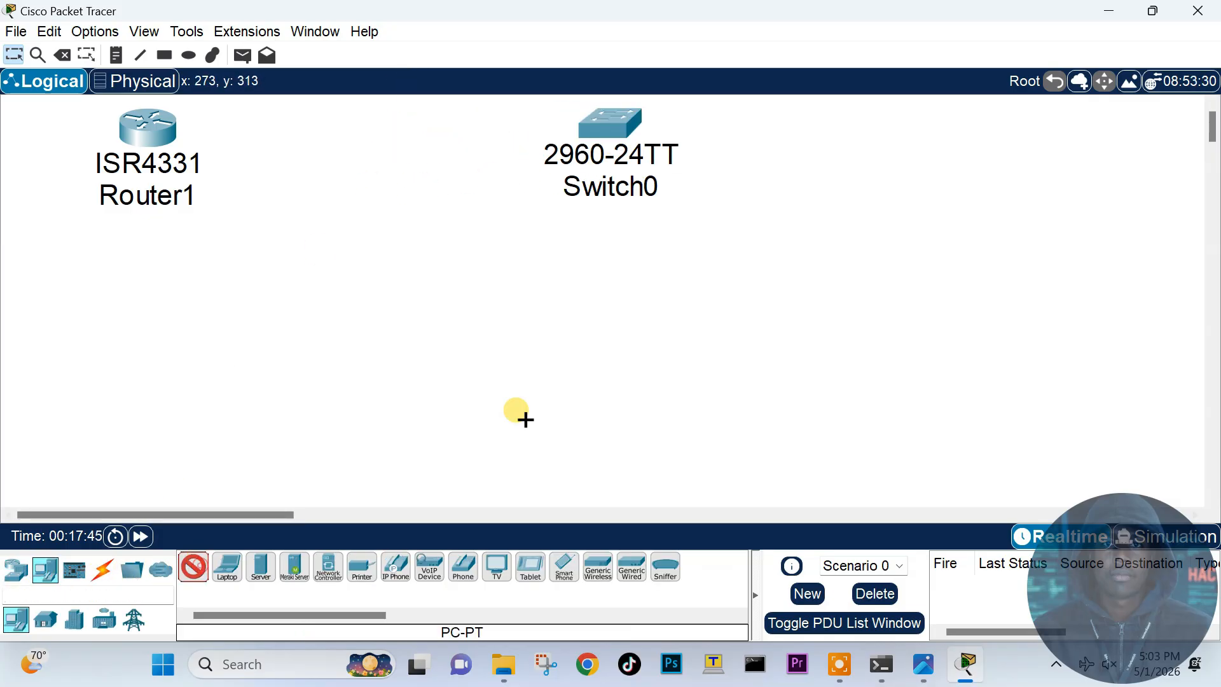
{"action": "left_click", "coordinate": [509, 369]}
{"action": "left_click", "coordinate": [192, 568]}
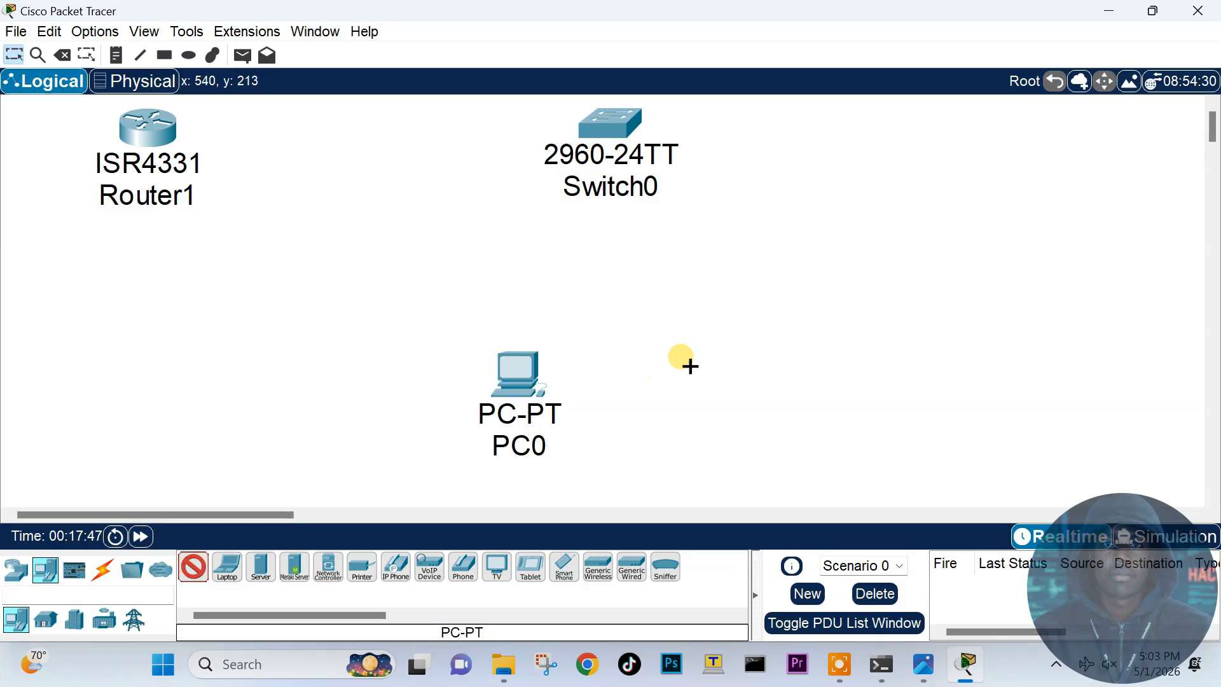
{"action": "left_click", "coordinate": [731, 366]}
{"action": "mouse_move", "coordinate": [535, 379]}
{"action": "left_mouse_down"}
{"action": "mouse_move", "coordinate": [516, 391]}
{"action": "mouse_move", "coordinate": [524, 381]}
{"action": "left_mouse_up"}
Step: Start a copper straight-through cable at Router1
{"action": "left_click", "coordinate": [107, 579]}
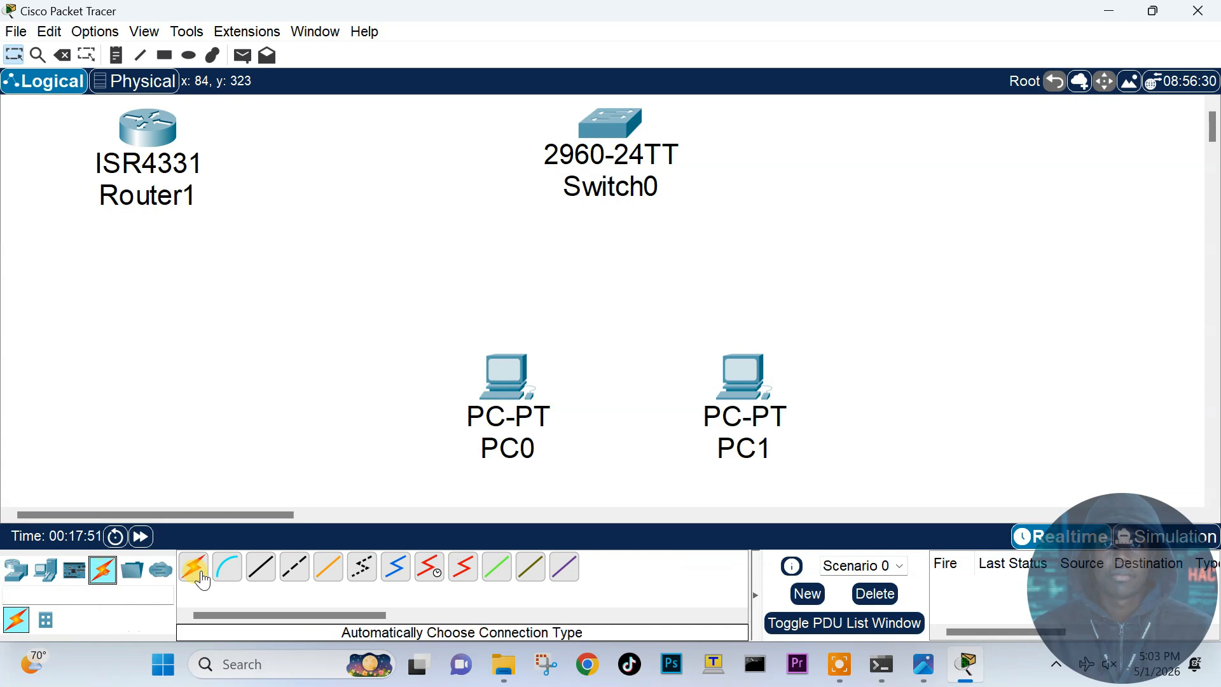
{"action": "left_click", "coordinate": [261, 567]}
{"action": "left_click", "coordinate": [167, 135]}
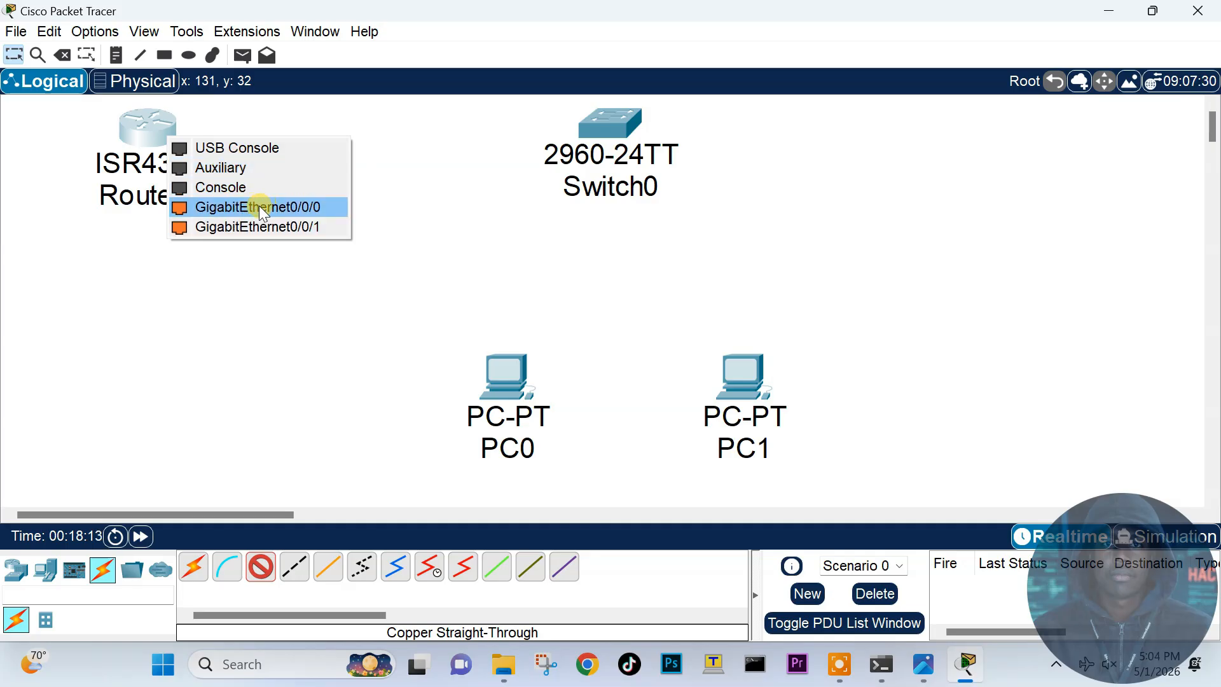
Step: Link Router1's GigabitEthernet0/0/0 to Switch0's GigabitEthernet0/1 with the straight-through cable
{"action": "left_click", "coordinate": [292, 207]}
{"action": "left_click", "coordinate": [596, 131]}
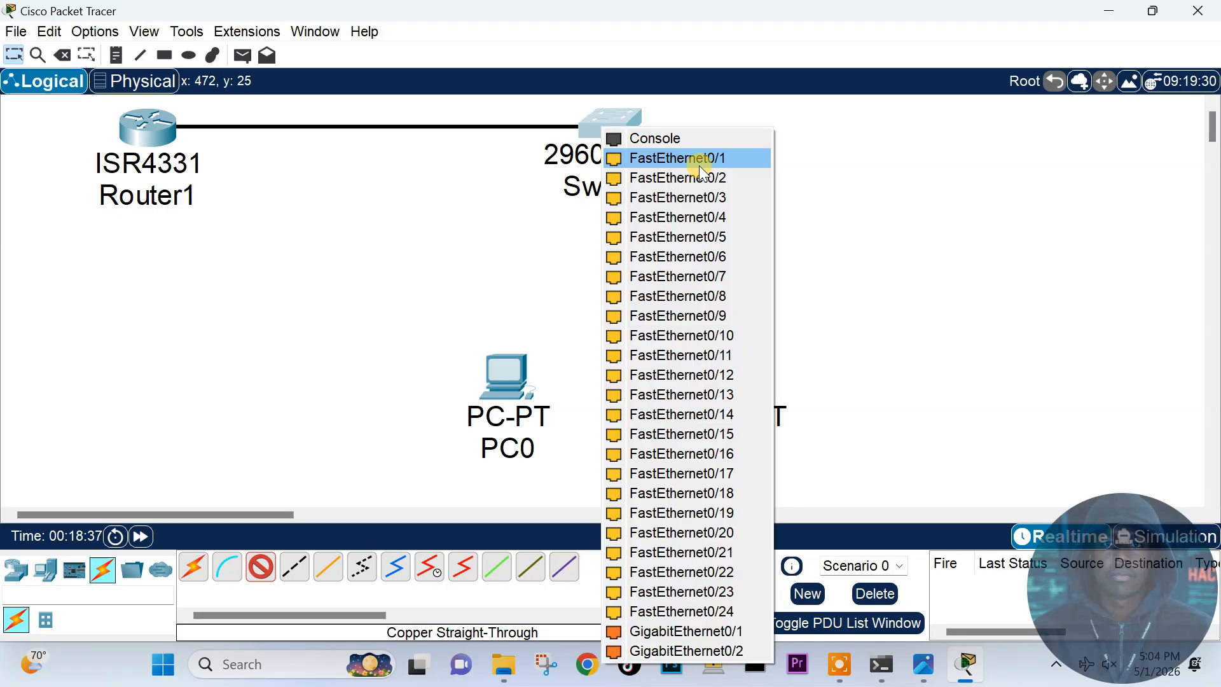
{"action": "left_click", "coordinate": [710, 631]}
Step: Cable Switch0 Fa0/1 to PC0 and Fa0/2 to PC1 with straight-through cables
{"action": "left_click", "coordinate": [266, 577]}
{"action": "left_click", "coordinate": [608, 124]}
{"action": "left_click", "coordinate": [664, 164]}
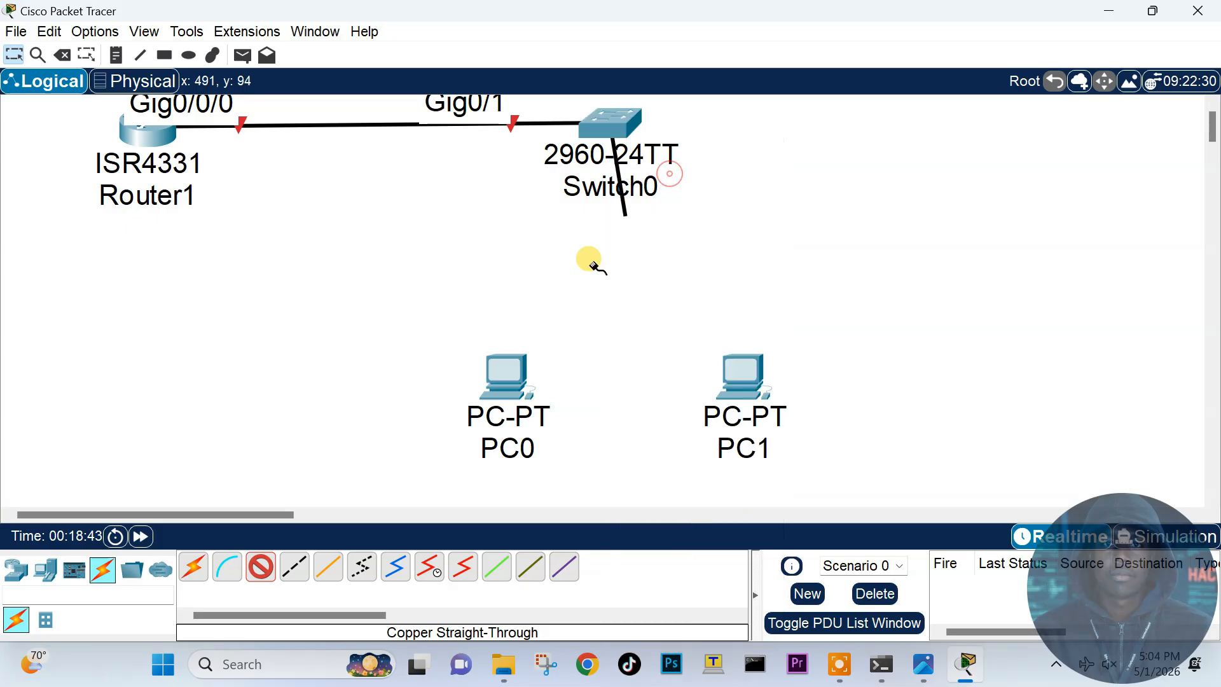
{"action": "left_click", "coordinate": [502, 370]}
{"action": "left_click", "coordinate": [555, 450]}
{"action": "left_click", "coordinate": [267, 566]}
{"action": "left_click", "coordinate": [609, 127]}
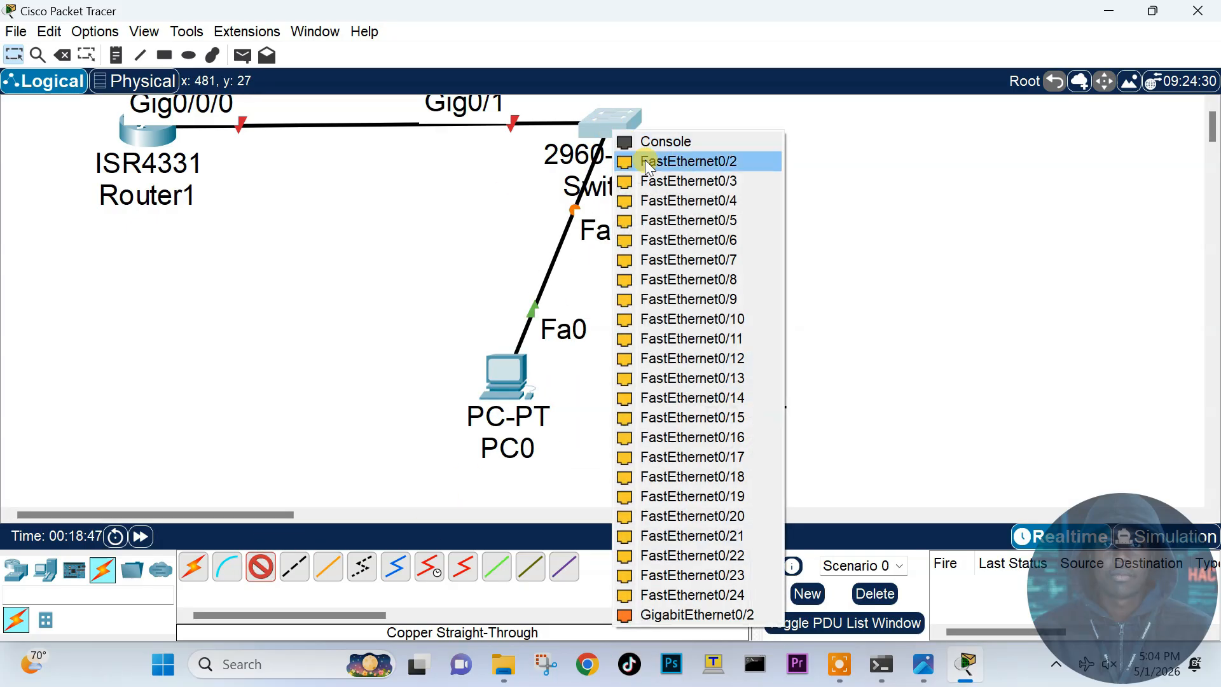
{"action": "left_click", "coordinate": [645, 159]}
{"action": "left_click", "coordinate": [760, 381]}
{"action": "left_click", "coordinate": [796, 453]}
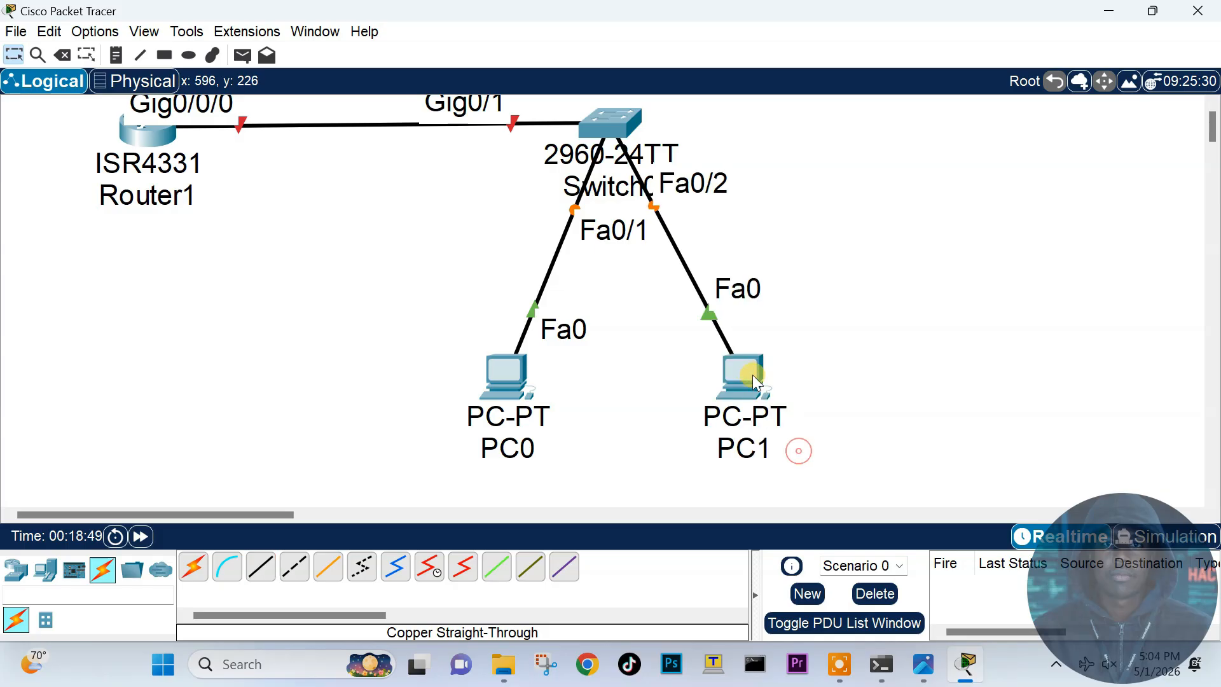
{"action": "left_click_drag", "start_coordinate": [757, 381], "coordinate": [777, 398]}
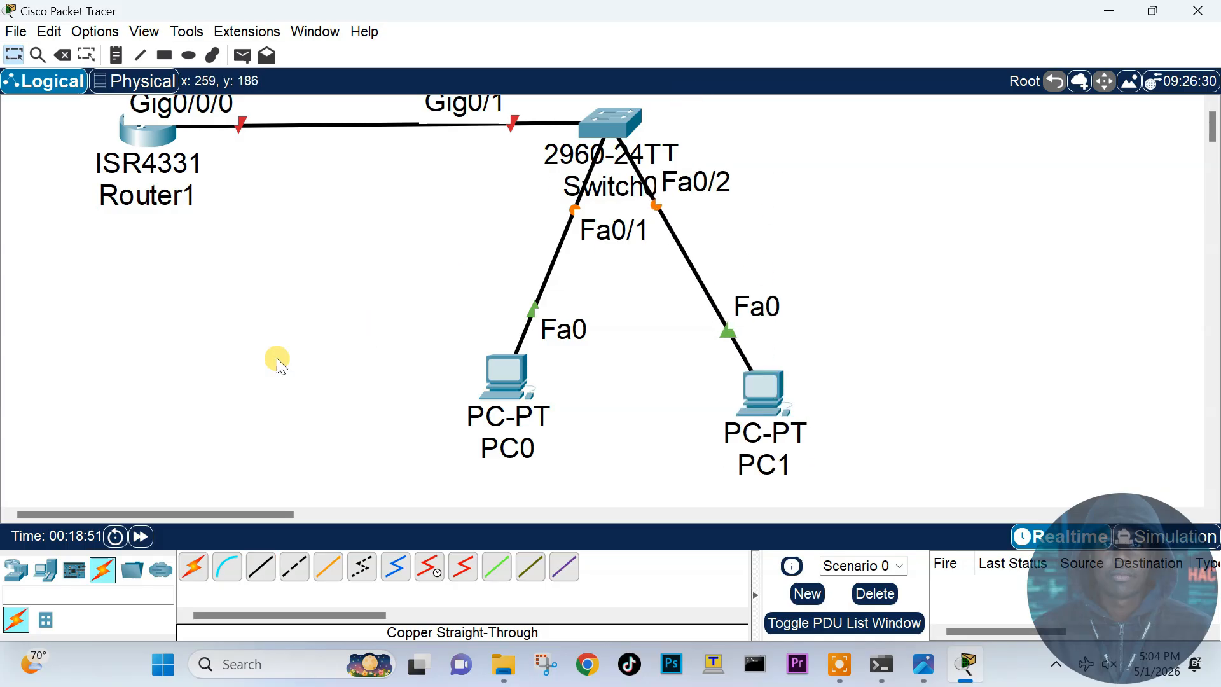
{"action": "left_click", "coordinate": [45, 570]}
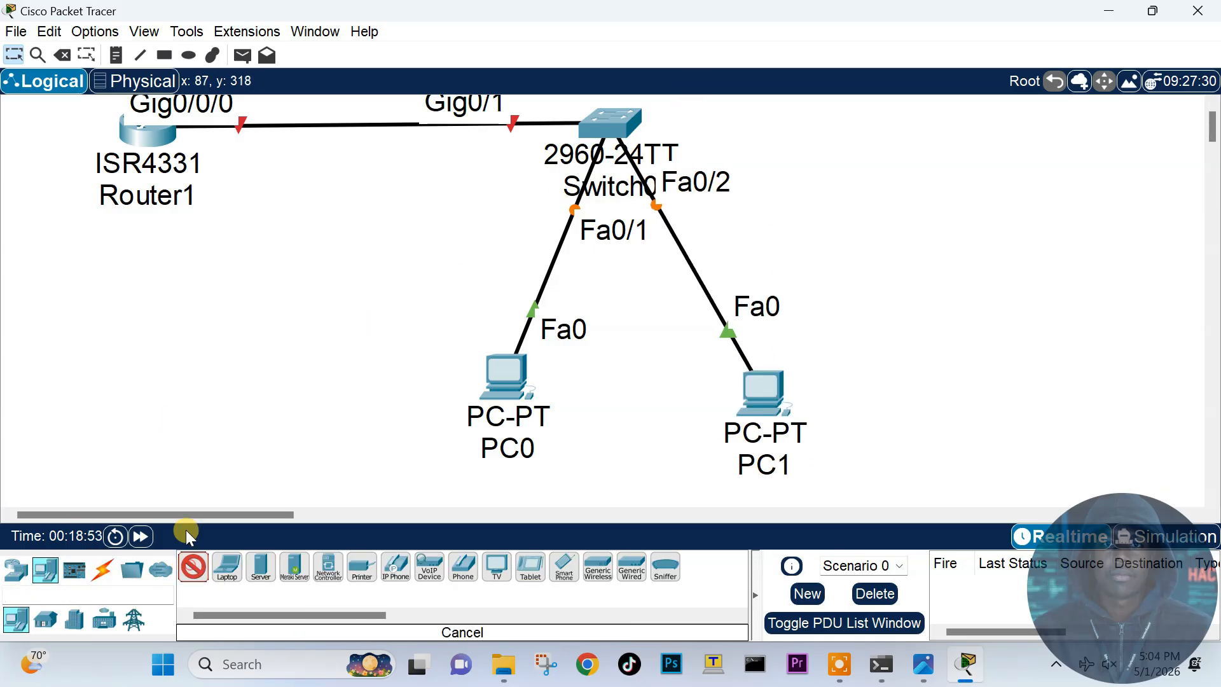
Step: Add PC2 and connect Router1's Console port to PC2's RS 232 port with a console cable
{"action": "left_click", "coordinate": [130, 347]}
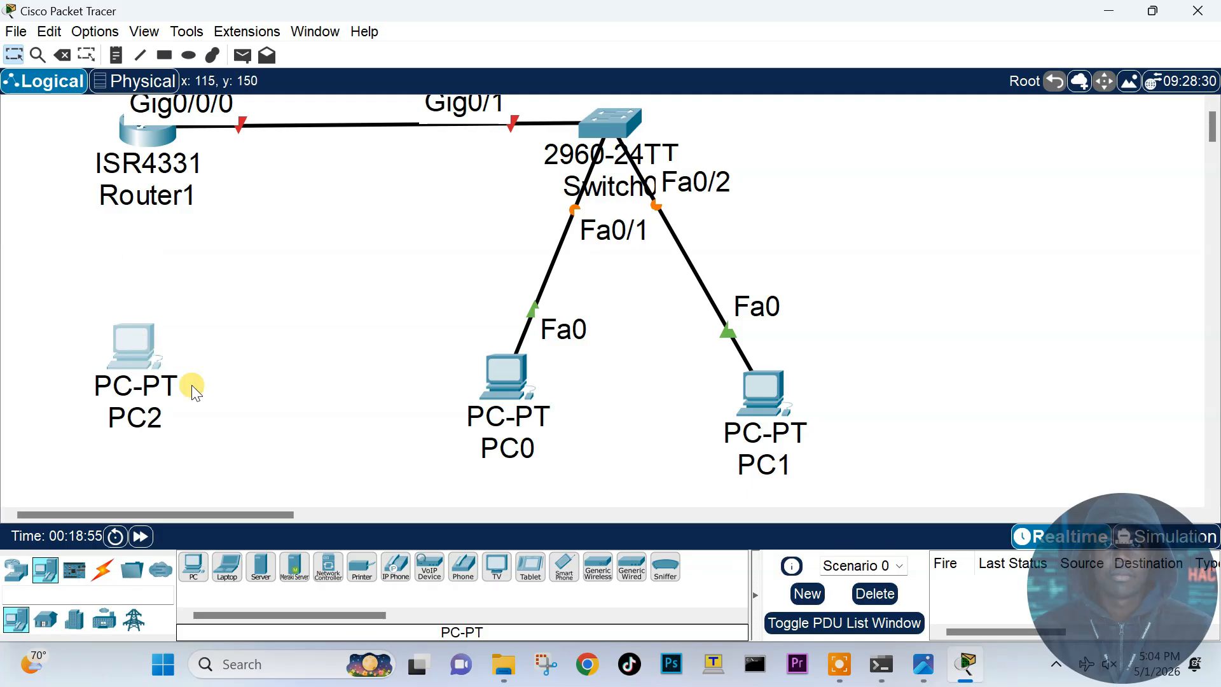
{"action": "left_click", "coordinate": [102, 570]}
{"action": "left_click", "coordinate": [221, 574]}
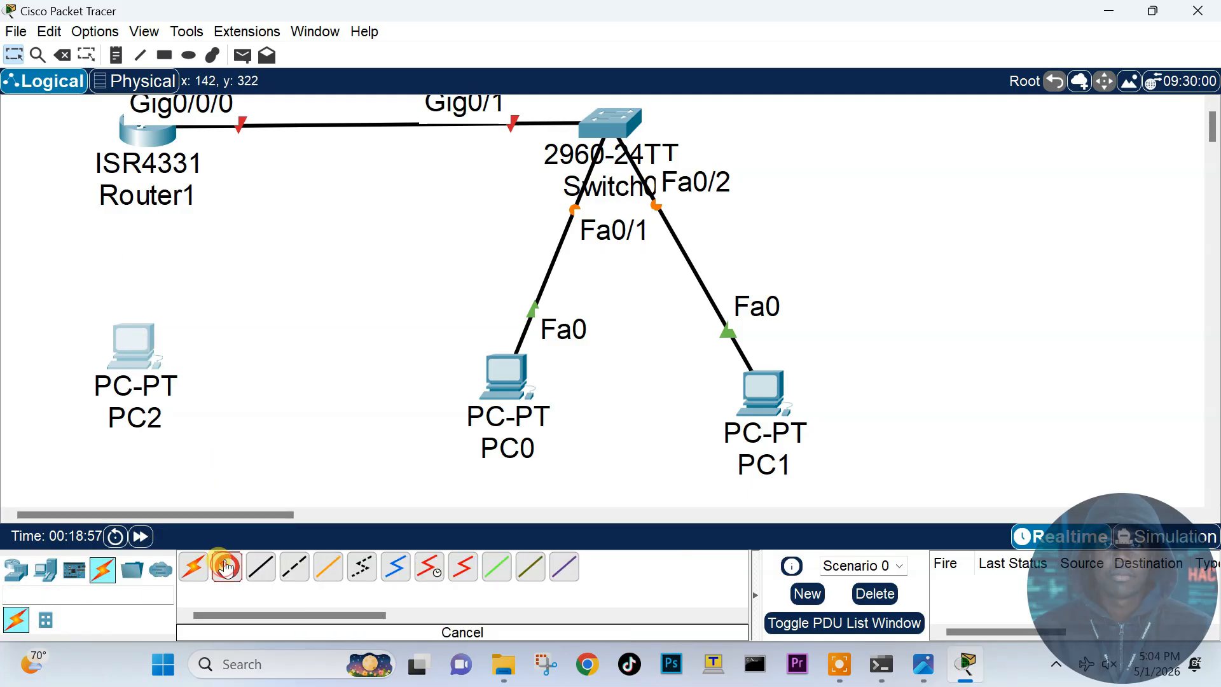
{"action": "left_click", "coordinate": [151, 138]}
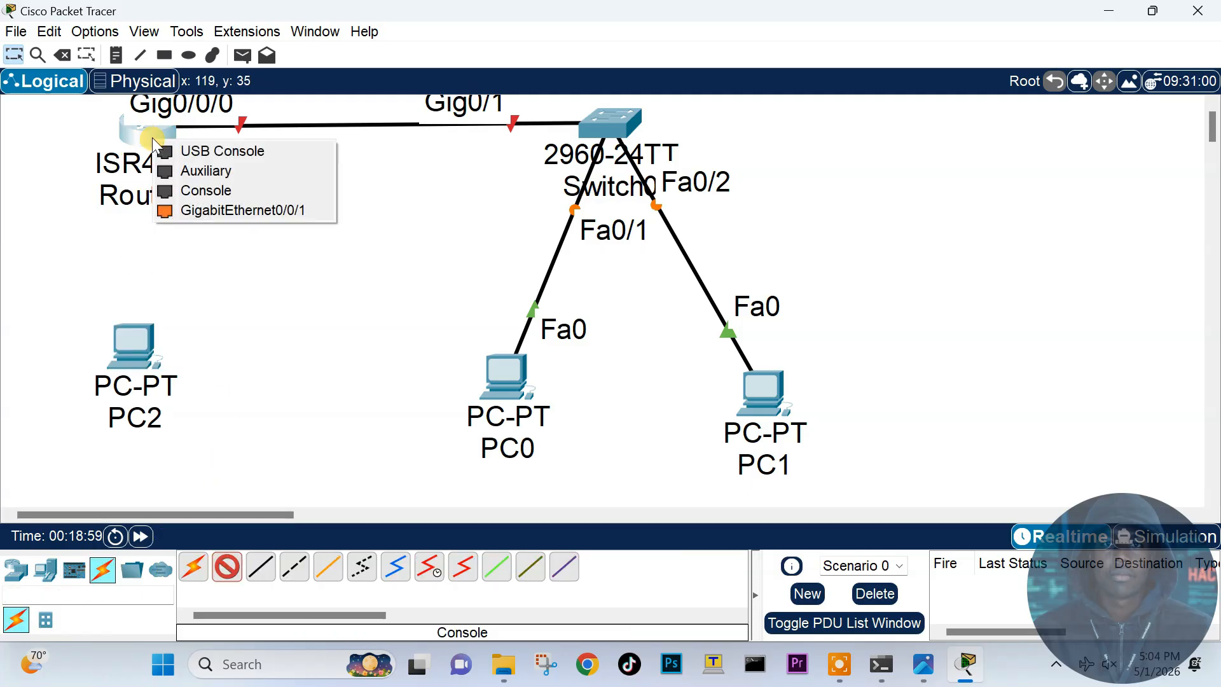
{"action": "left_click", "coordinate": [200, 190]}
{"action": "left_click", "coordinate": [141, 349]}
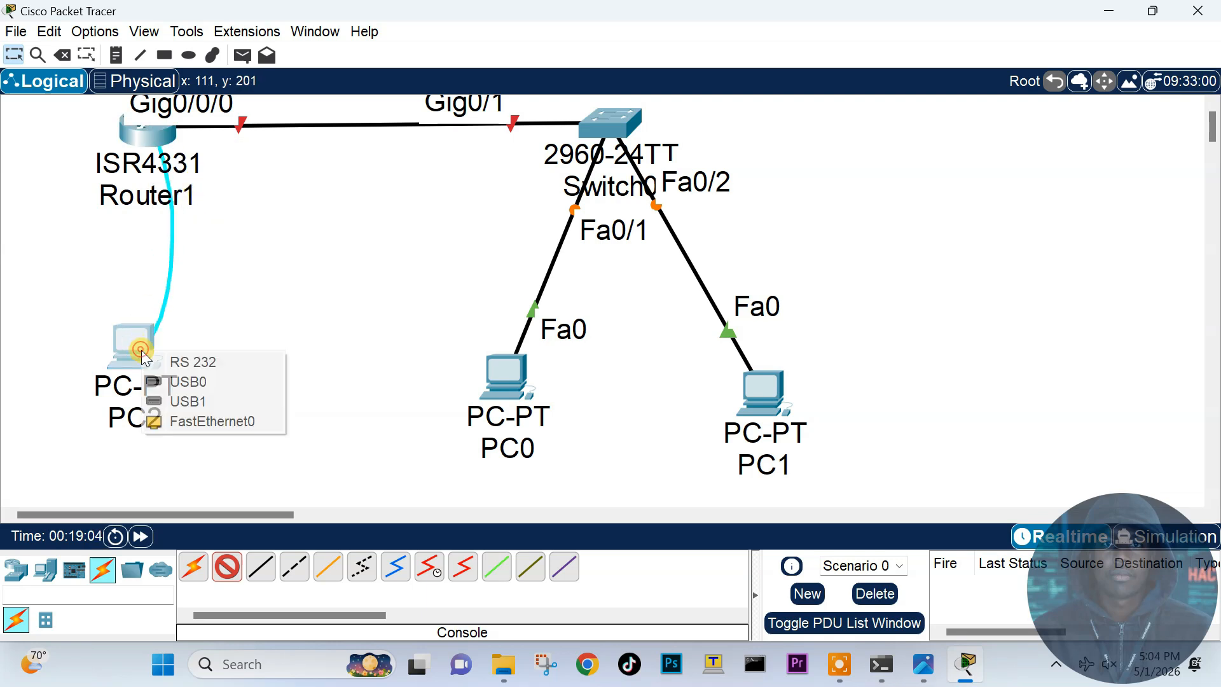
{"action": "left_click", "coordinate": [191, 361]}
Step: Shift the whole topology to the right and bring up PC2's settings window
{"action": "left_click_drag", "start_coordinate": [157, 362], "coordinate": [147, 386]}
{"action": "left_click_drag", "start_coordinate": [67, 116], "coordinate": [816, 425]}
{"action": "left_click_drag", "start_coordinate": [756, 399], "coordinate": [864, 417]}
{"action": "left_click", "coordinate": [472, 283]}
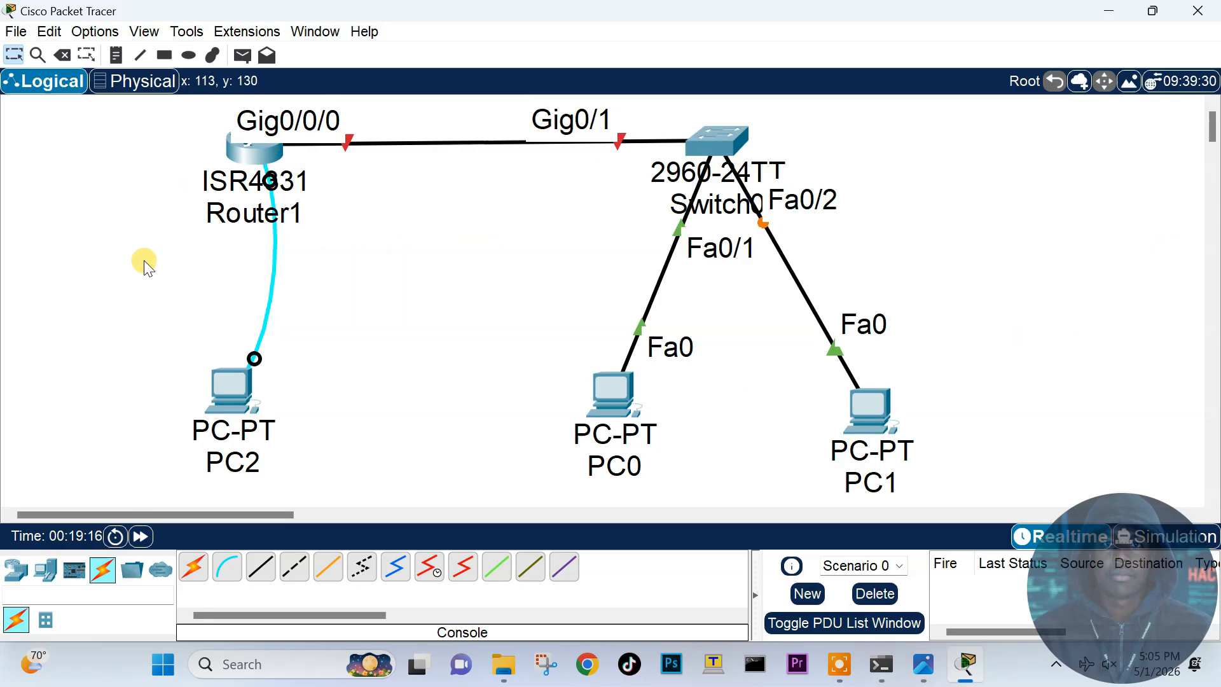
{"action": "left_click", "coordinate": [234, 391]}
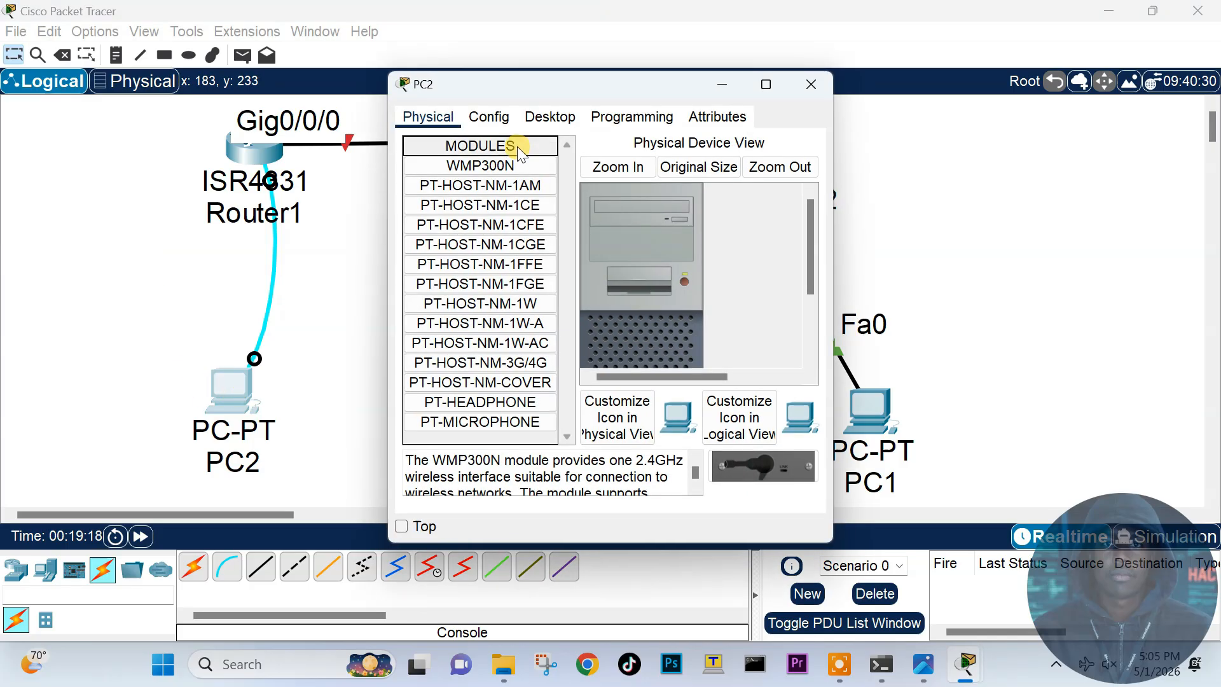
Step: Open PC2's Terminal at 9600 baud, 8 data bits, no parity, showing Router1's [yes/no] prompt
{"action": "left_click_drag", "start_coordinate": [525, 86], "coordinate": [597, 135]}
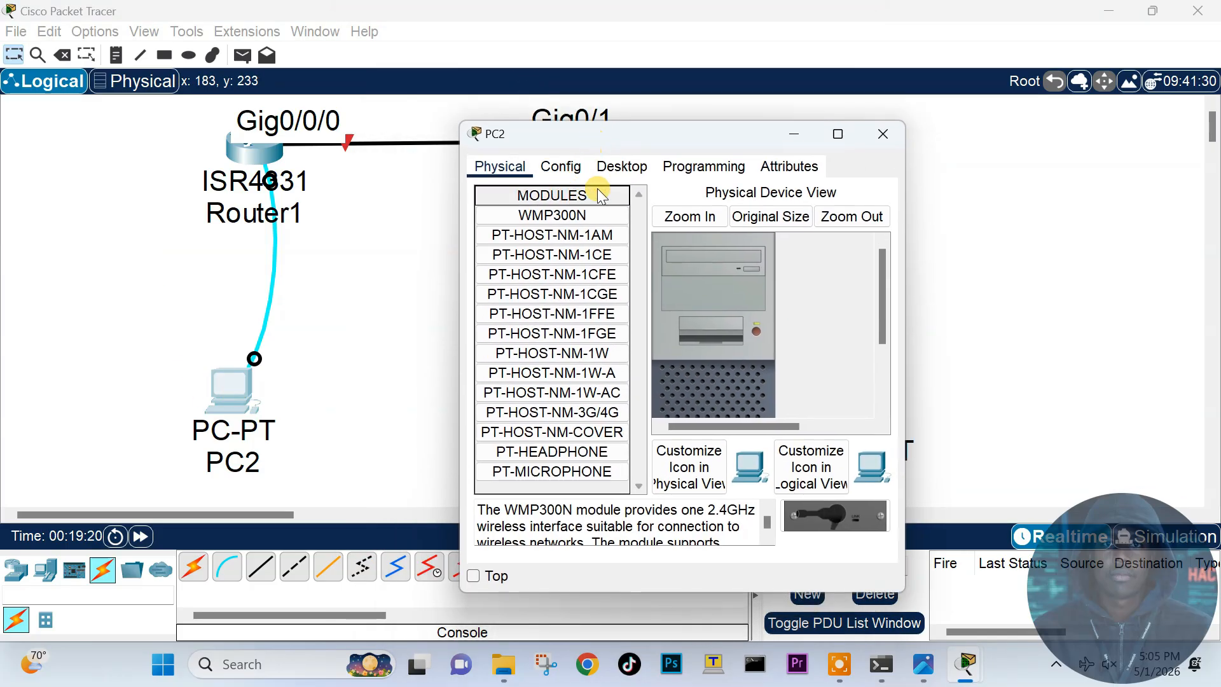
{"action": "left_click", "coordinate": [624, 166]}
{"action": "left_click_drag", "start_coordinate": [906, 281], "coordinate": [1158, 280]}
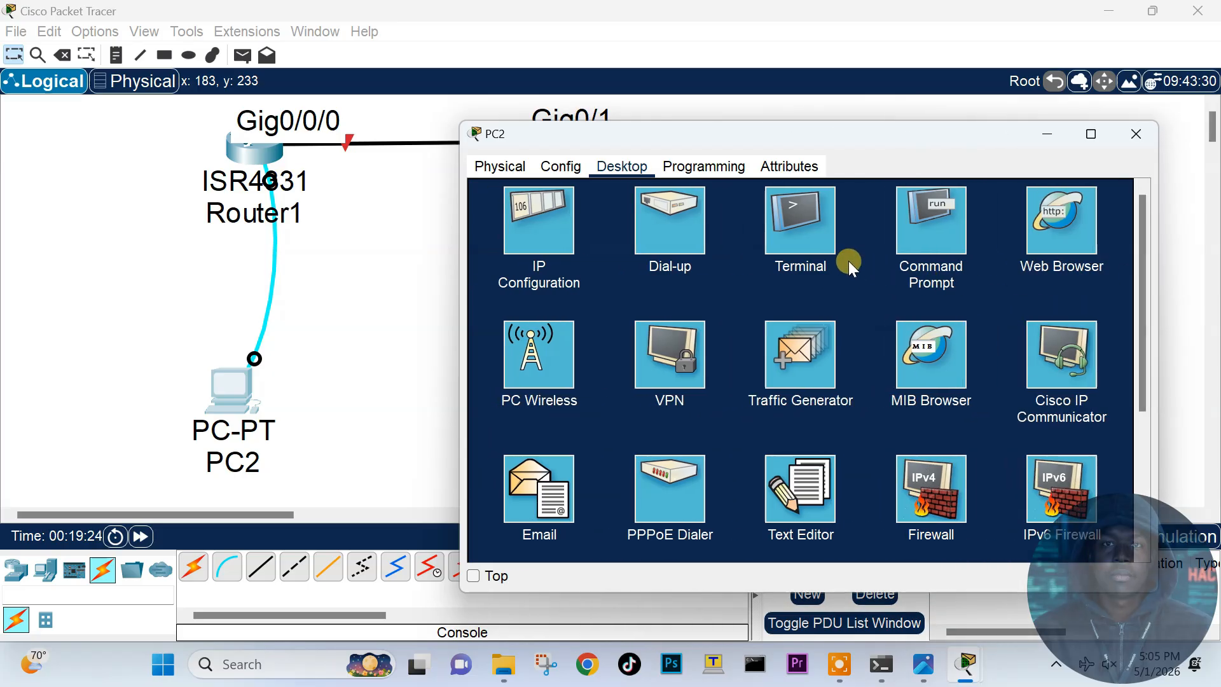
{"action": "left_click", "coordinate": [810, 229]}
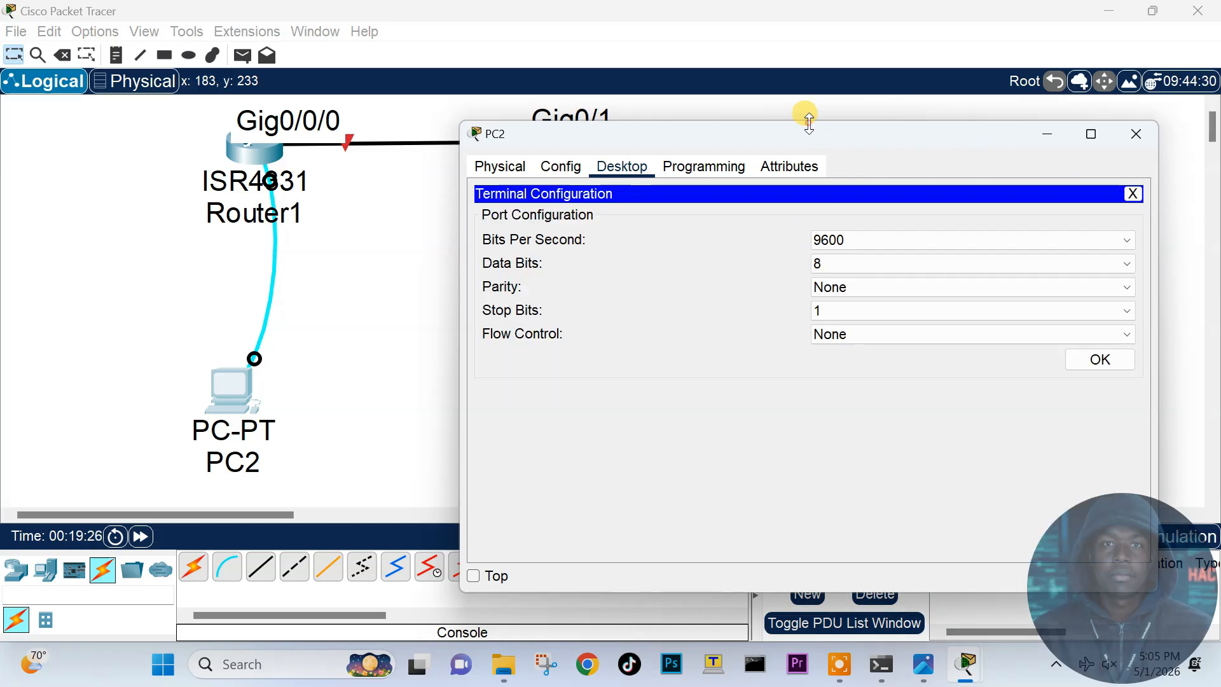
{"action": "left_click_drag", "start_coordinate": [809, 121], "coordinate": [808, 86]}
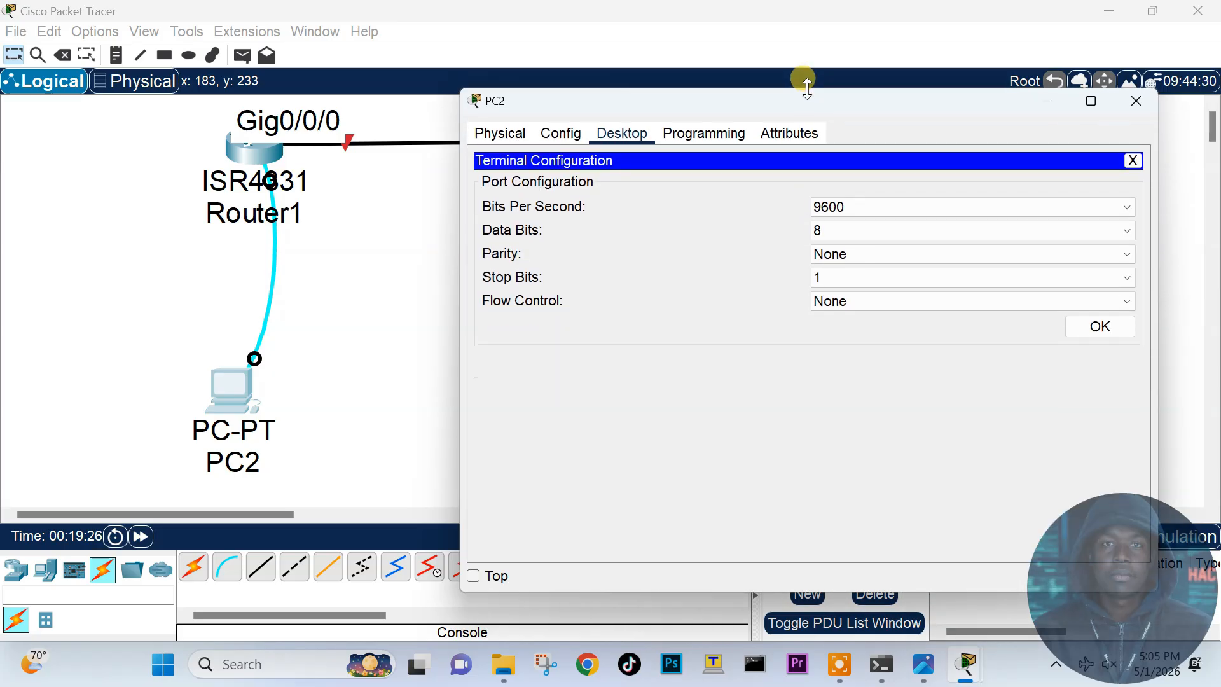
{"action": "left_click", "coordinate": [1084, 326]}
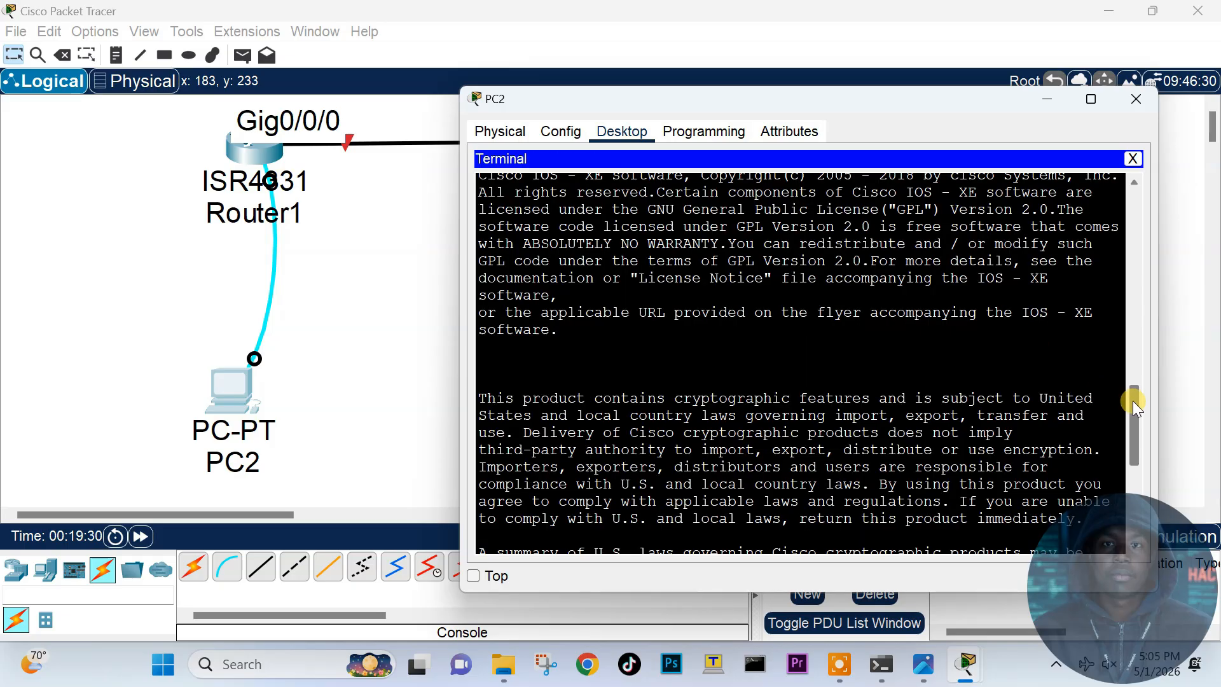
{"action": "left_click_drag", "start_coordinate": [1133, 403], "coordinate": [1137, 522]}
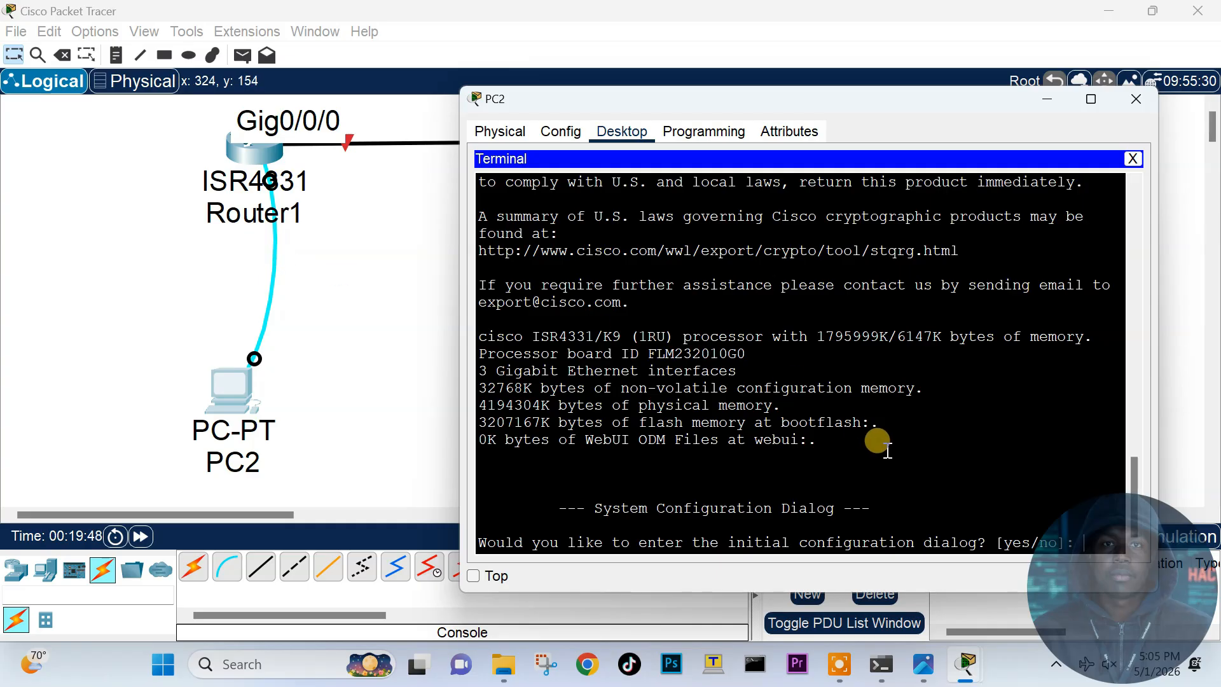
{"action": "left_click", "coordinate": [714, 664]}
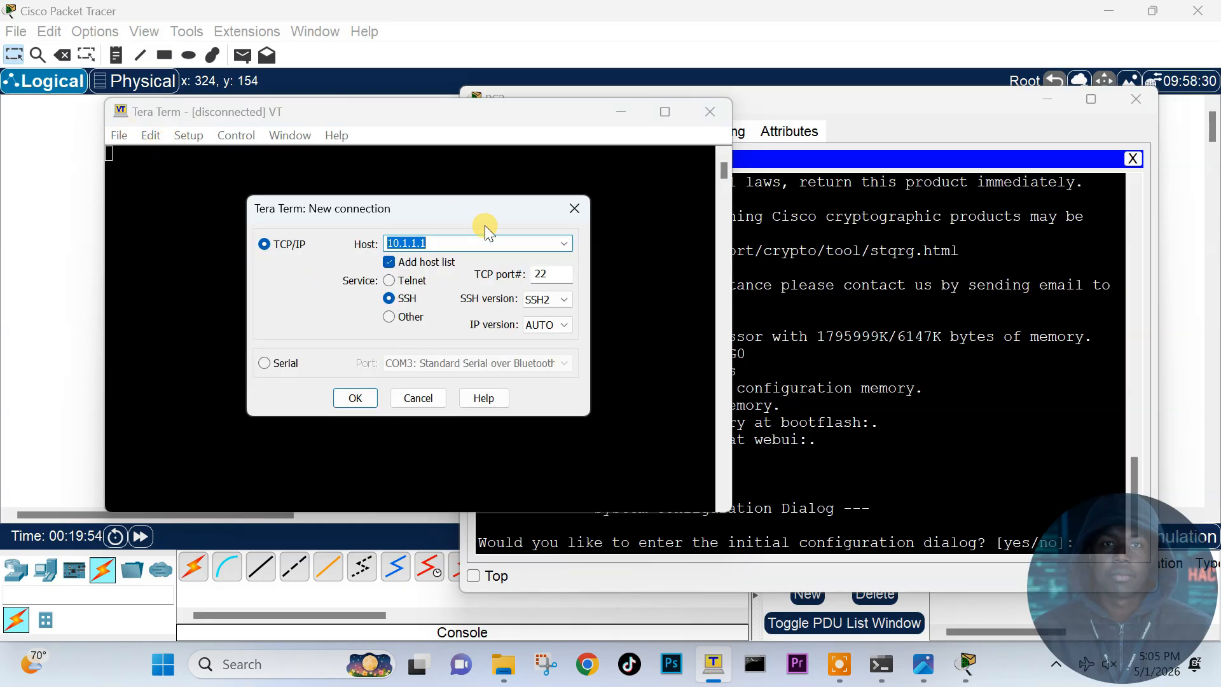
Step: Create a new Tera Term serial connection on port COM3
{"action": "left_click", "coordinate": [575, 209]}
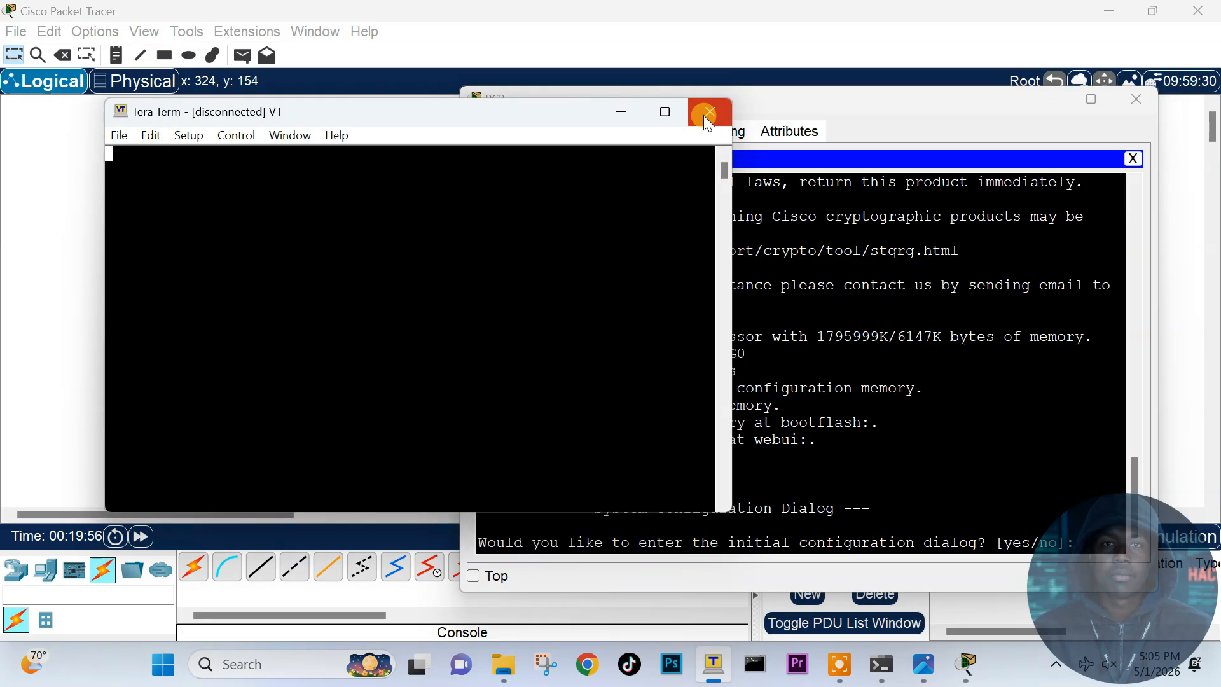
{"action": "left_click", "coordinate": [119, 137]}
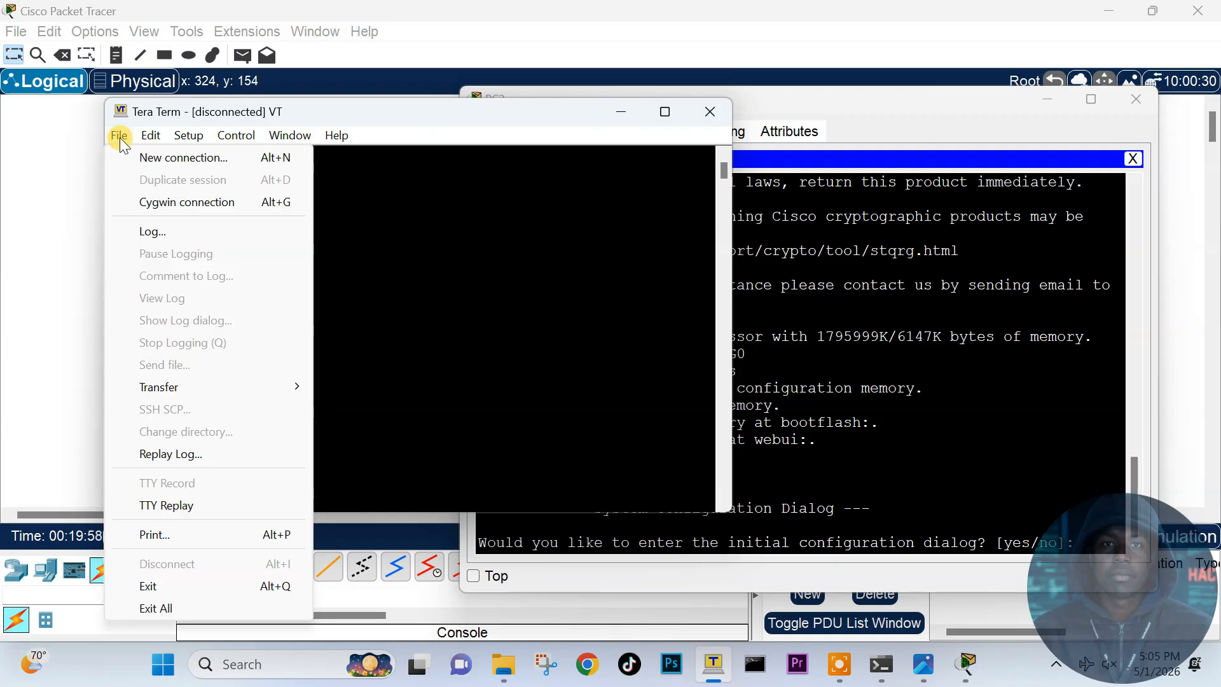
{"action": "left_click", "coordinate": [155, 159]}
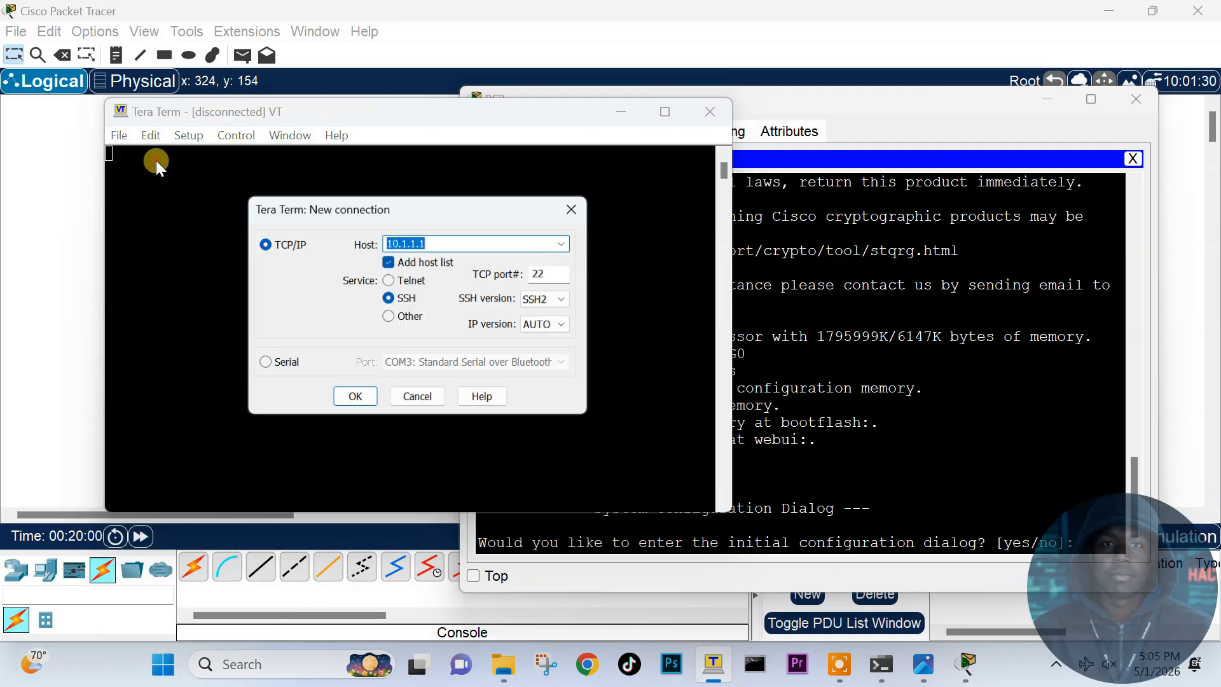
{"action": "left_click", "coordinate": [265, 365]}
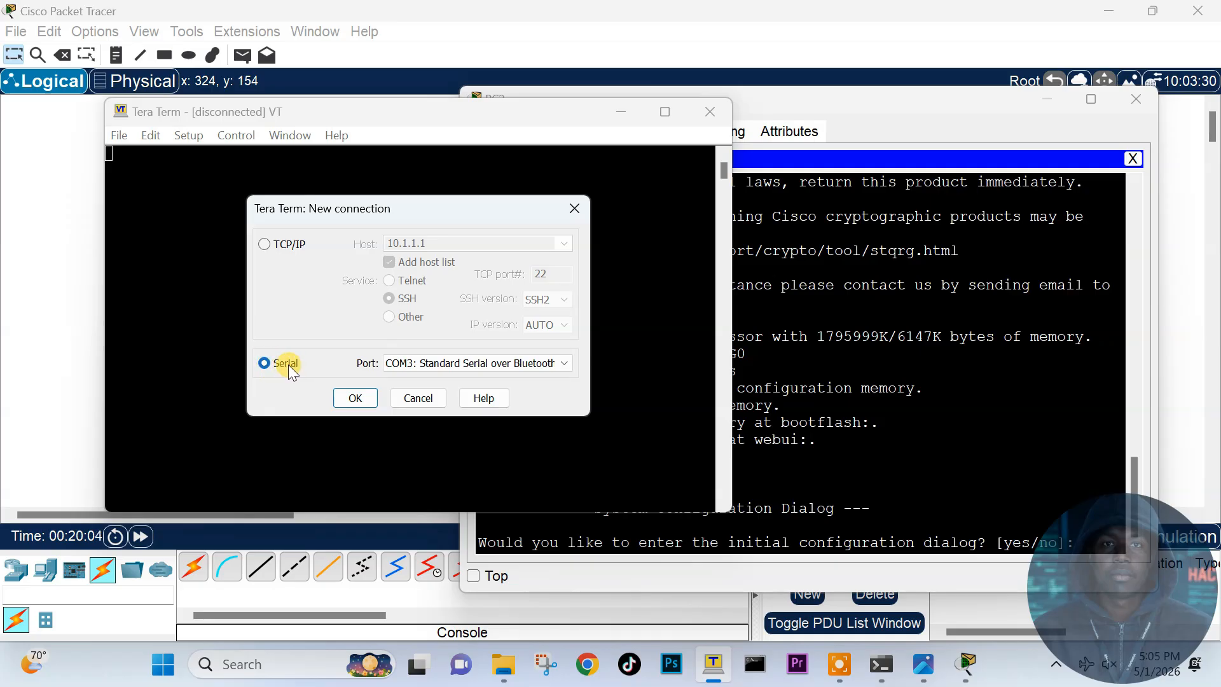
{"action": "left_click", "coordinate": [414, 363]}
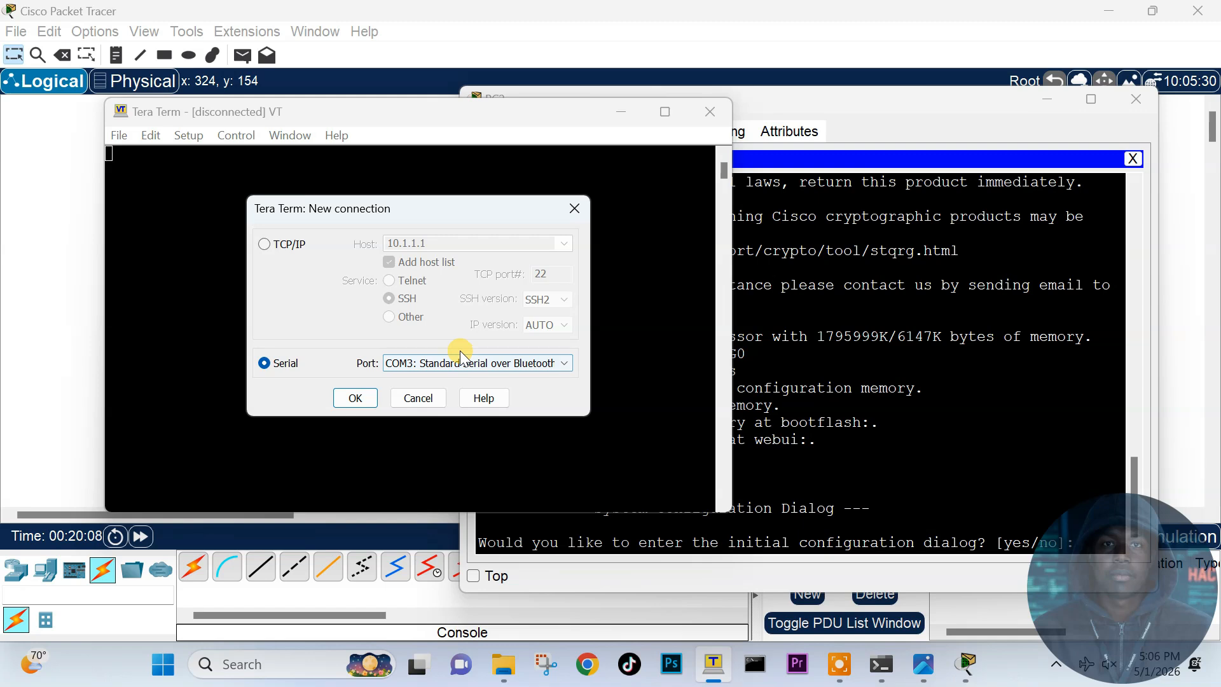
{"action": "left_click", "coordinate": [364, 404]}
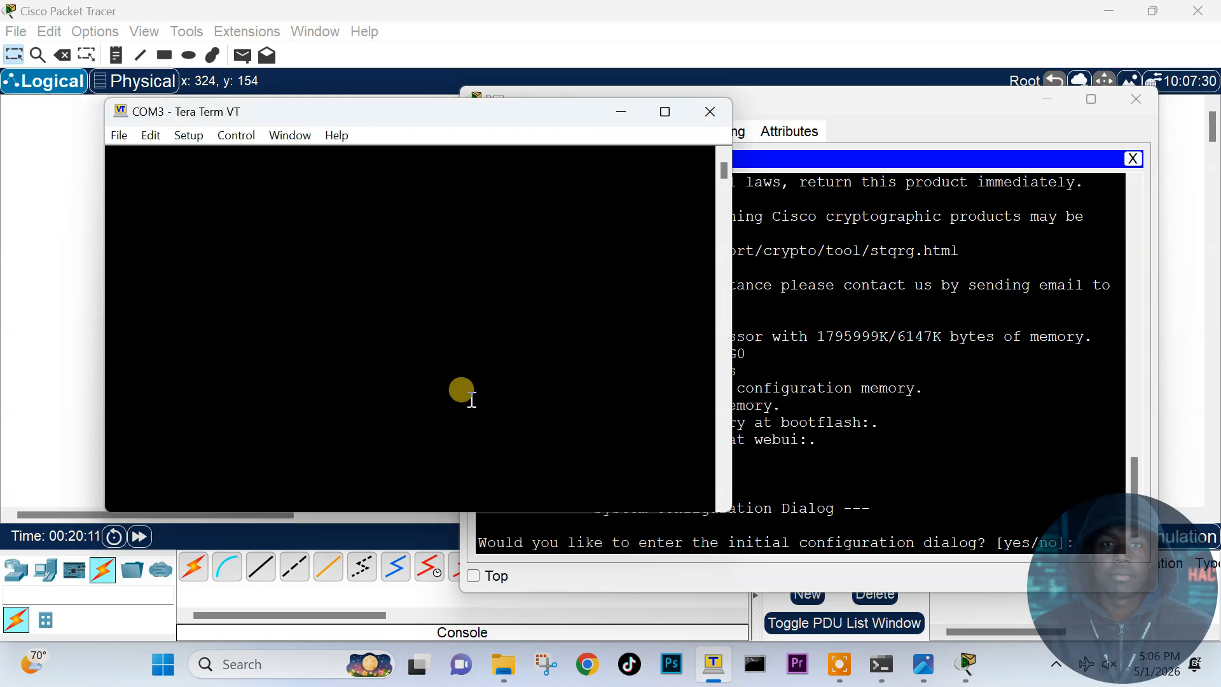
{"action": "left_click", "coordinate": [808, 408]}
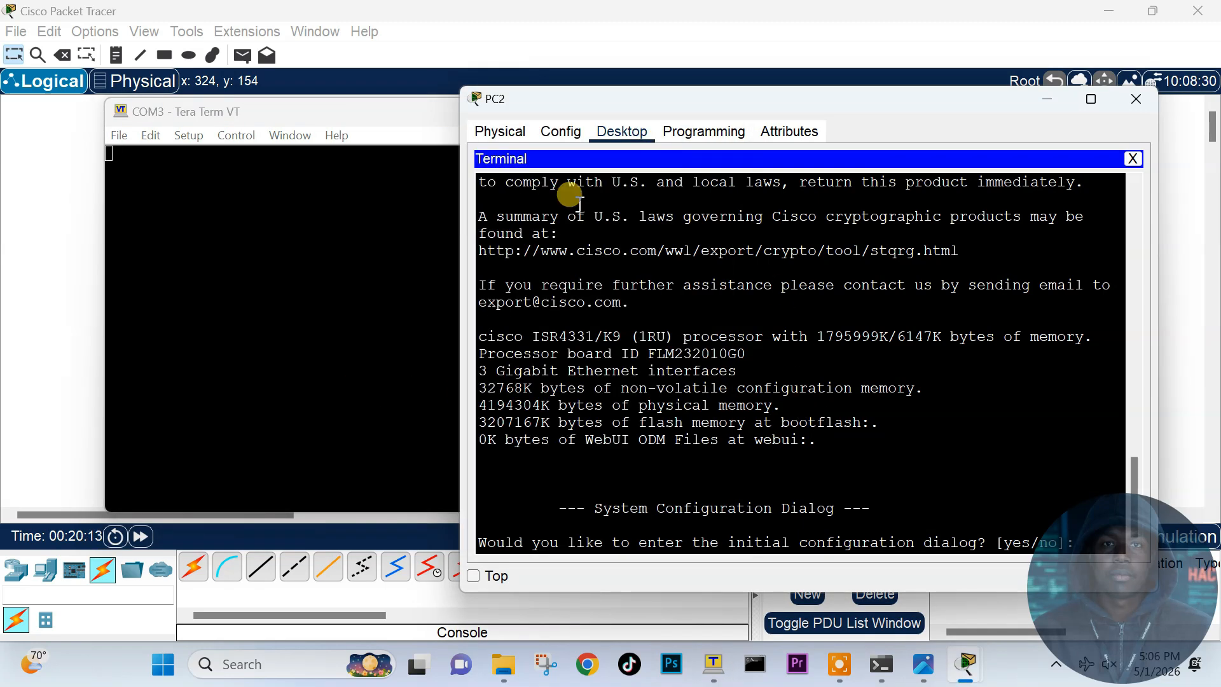
Step: Return to PC2's terminal and highlight the initial configuration [yes/no] question and its answers
{"action": "left_click", "coordinate": [367, 116]}
{"action": "left_click", "coordinate": [620, 112]}
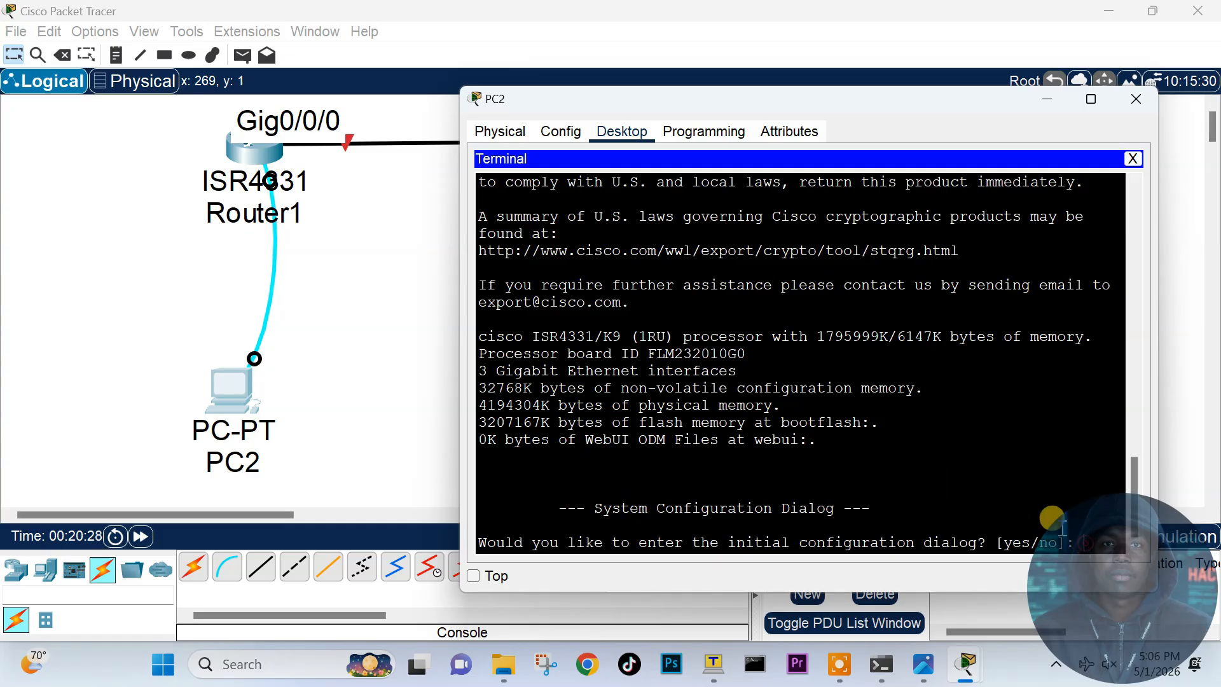
{"action": "left_click_drag", "start_coordinate": [481, 543], "coordinate": [1088, 545]}
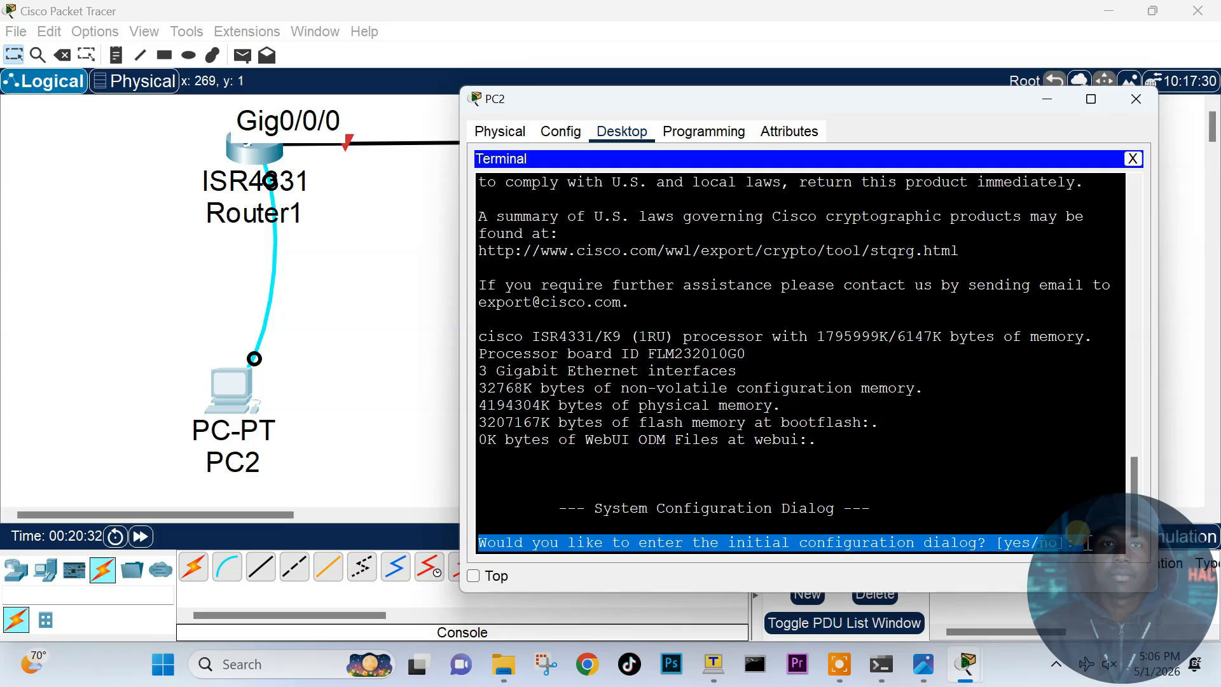
{"action": "left_click", "coordinate": [1087, 542]}
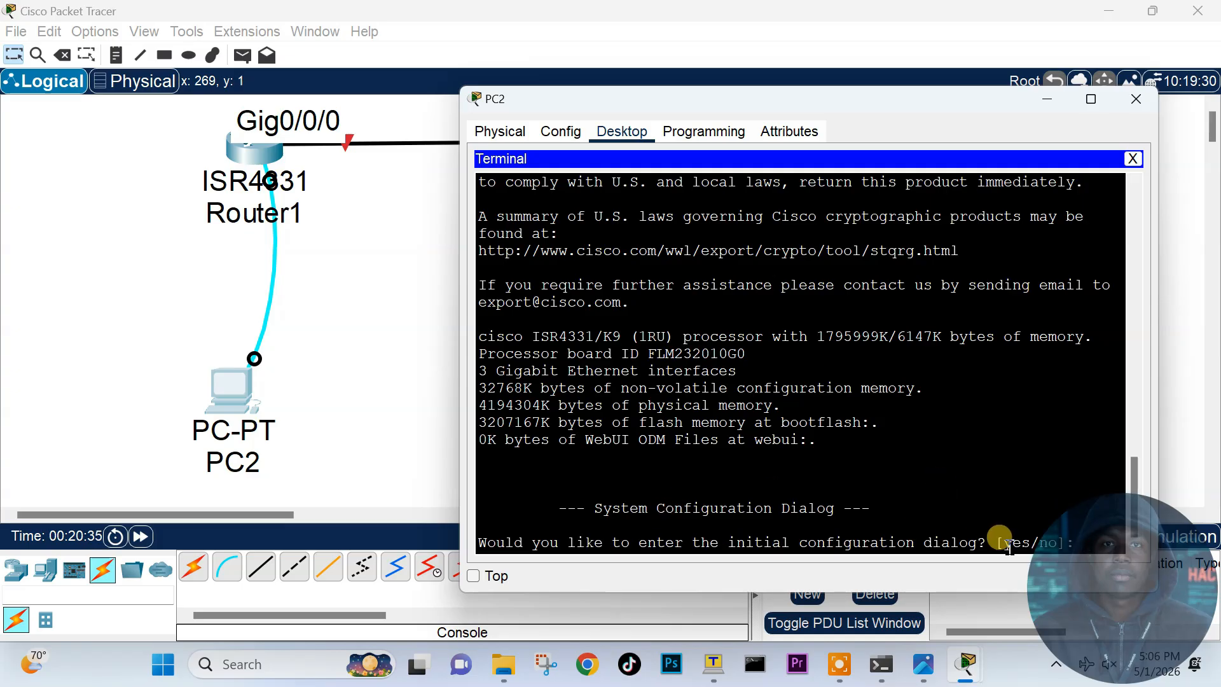
{"action": "left_click_drag", "start_coordinate": [1004, 542], "coordinate": [1037, 542]}
{"action": "left_click", "coordinate": [1058, 543]}
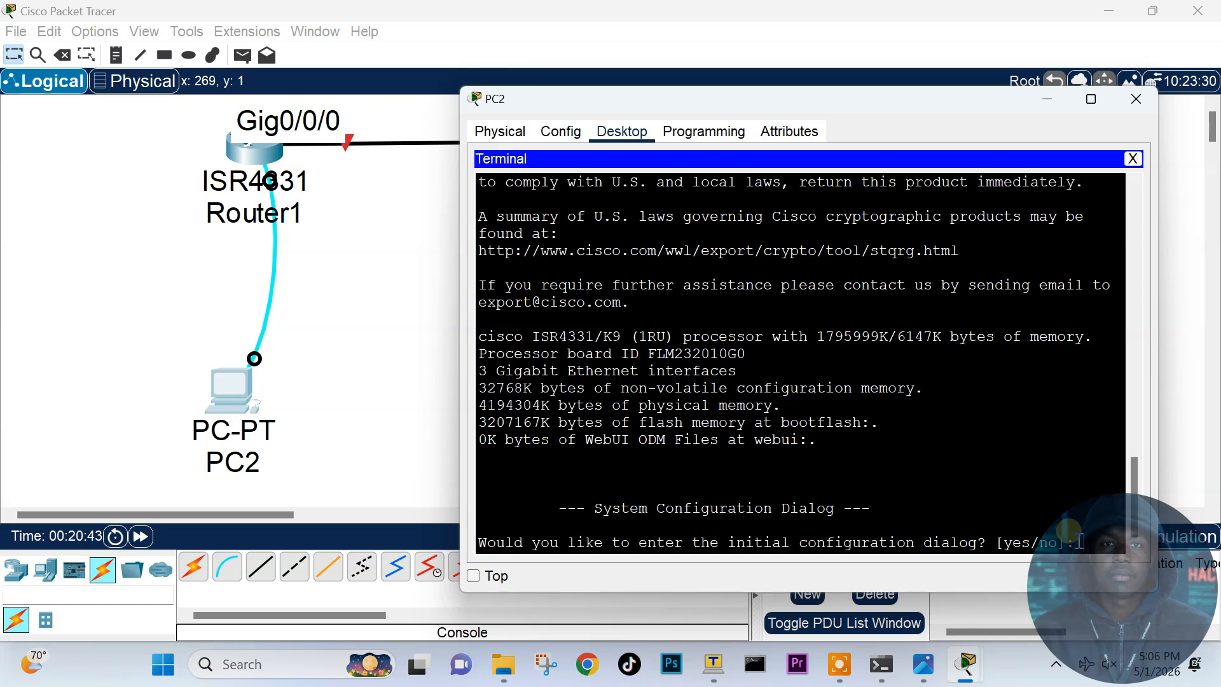
{"action": "left_click_drag", "start_coordinate": [1041, 545], "coordinate": [1048, 544]}
{"action": "left_click", "coordinate": [1075, 538]}
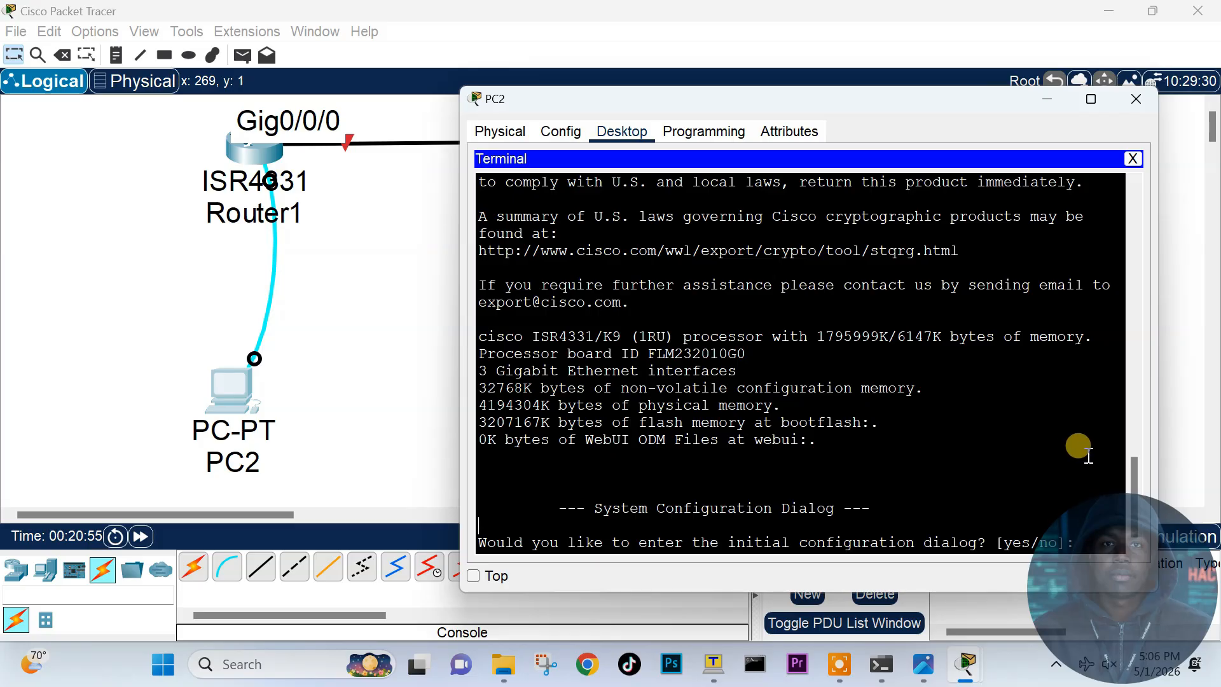
Step: Answer no to the initial configuration dialog and enter privileged mode with enable
{"action": "type", "text": "no"}
{"action": "key", "text": "Return"}
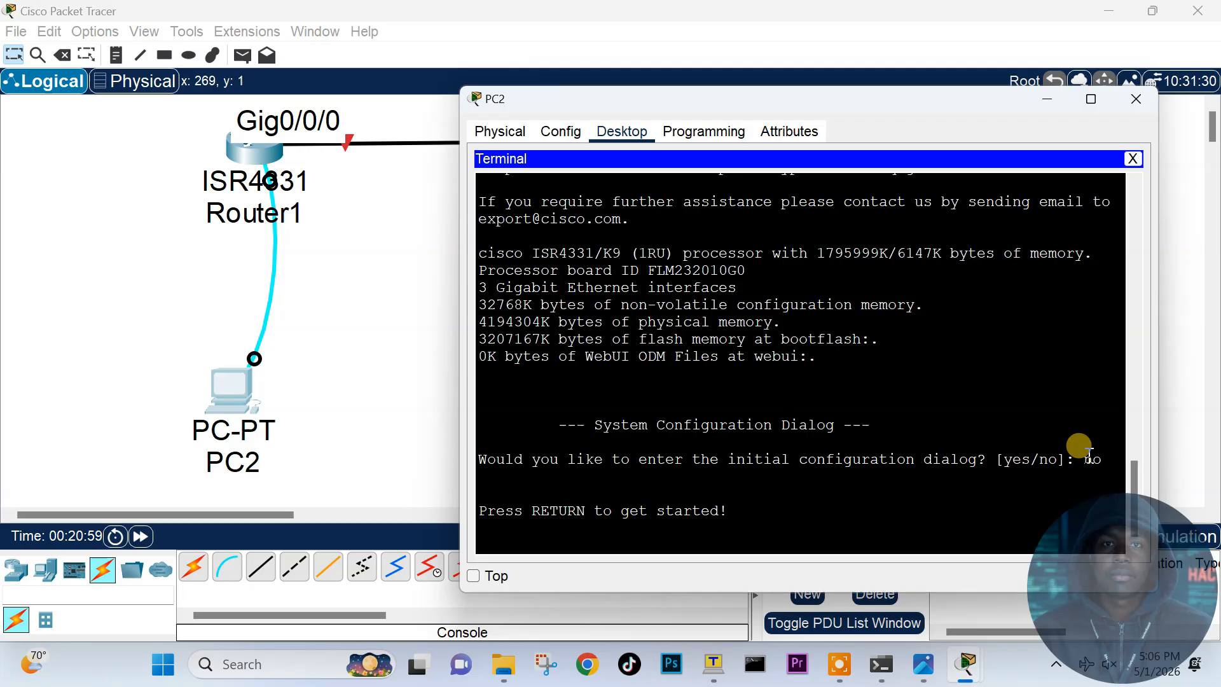
{"action": "key", "text": "Return"}
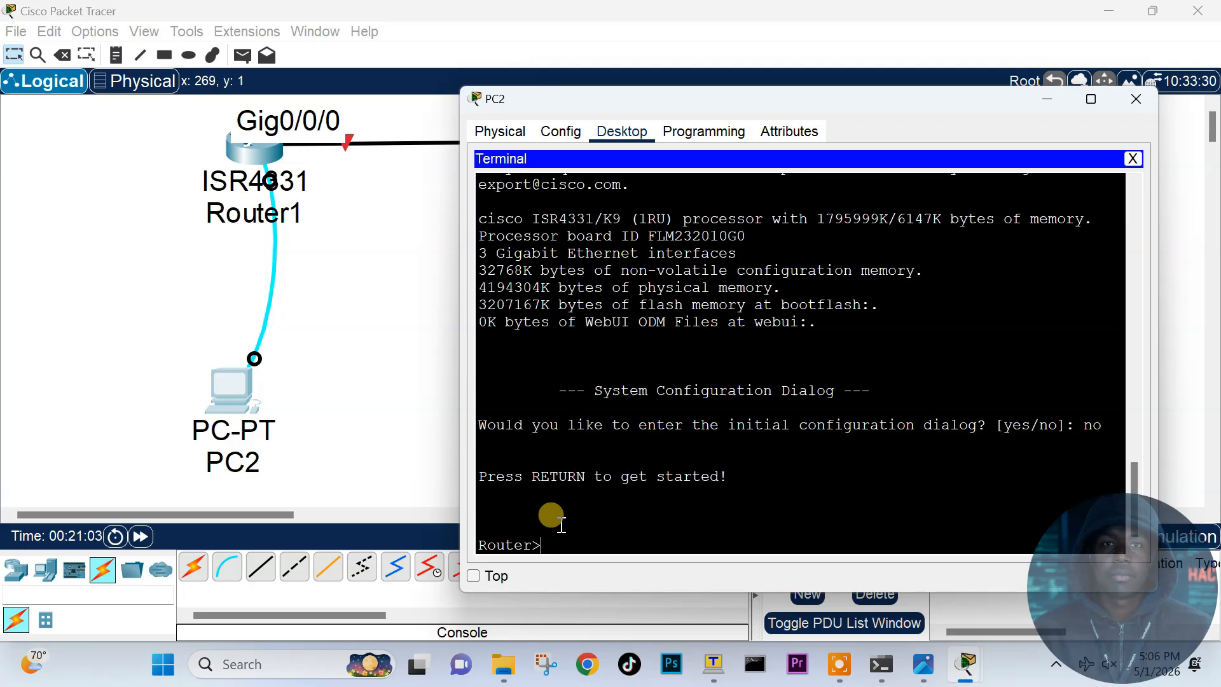
{"action": "type", "text": "enable"}
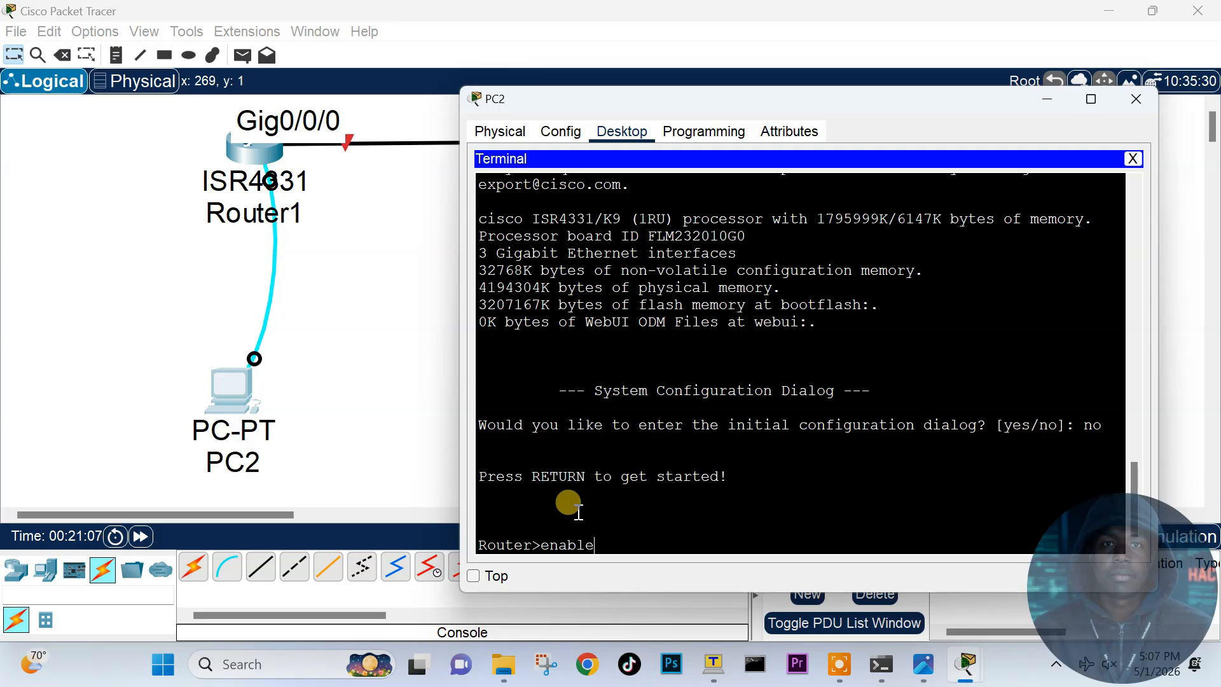
{"action": "key", "text": "Return"}
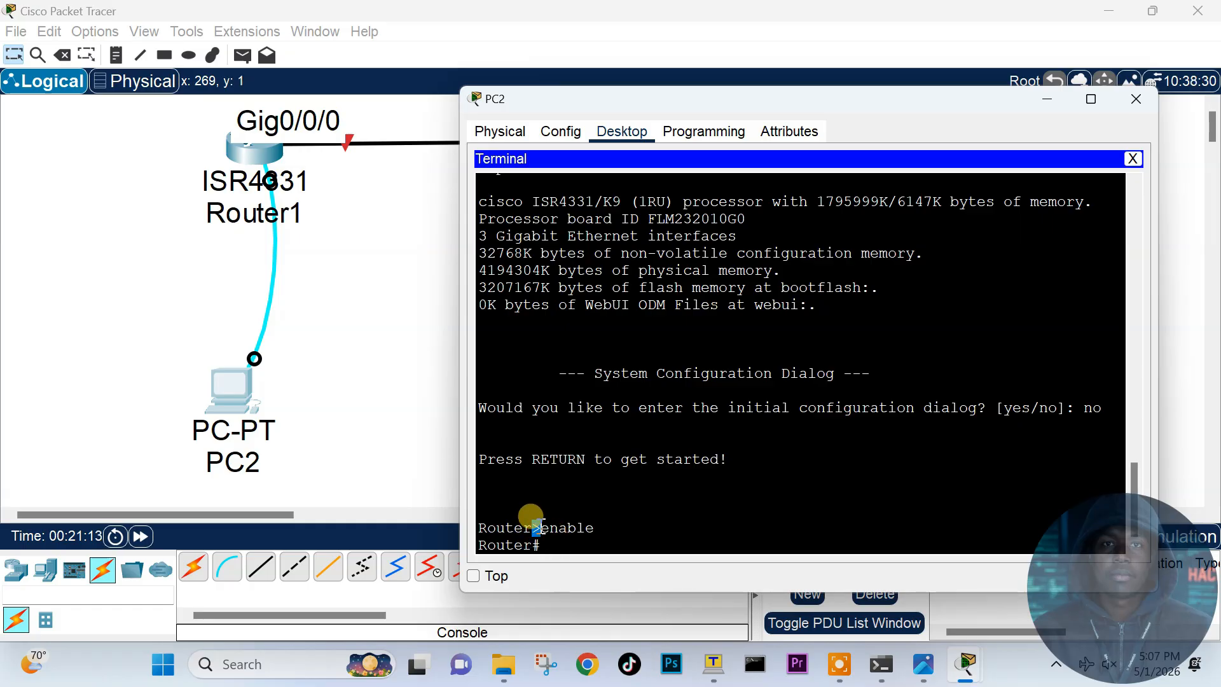
{"action": "left_click_drag", "start_coordinate": [533, 531], "coordinate": [537, 531]}
{"action": "left_click", "coordinate": [554, 545]}
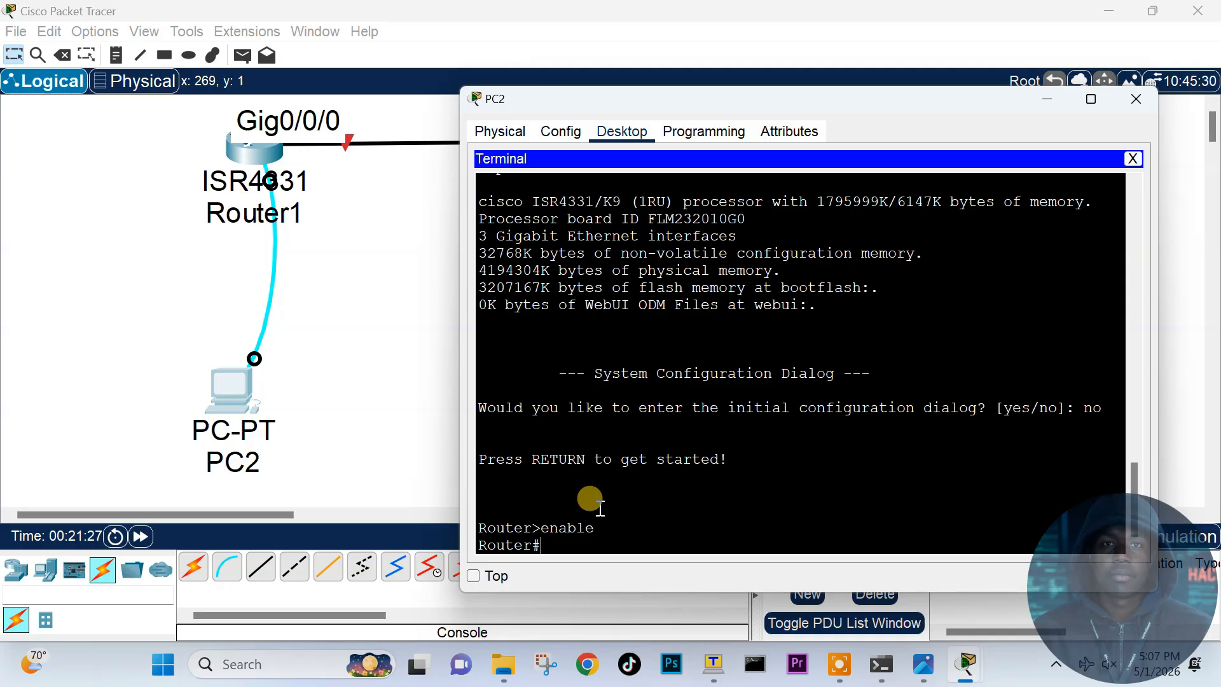
Step: Run configure terminal to reach the Router(config)# prompt
{"action": "type", "text": "config"}
{"action": "type", "text": " t"}
{"action": "key", "text": "BackSpace"}
{"action": "type", "text": "gure terminal"}
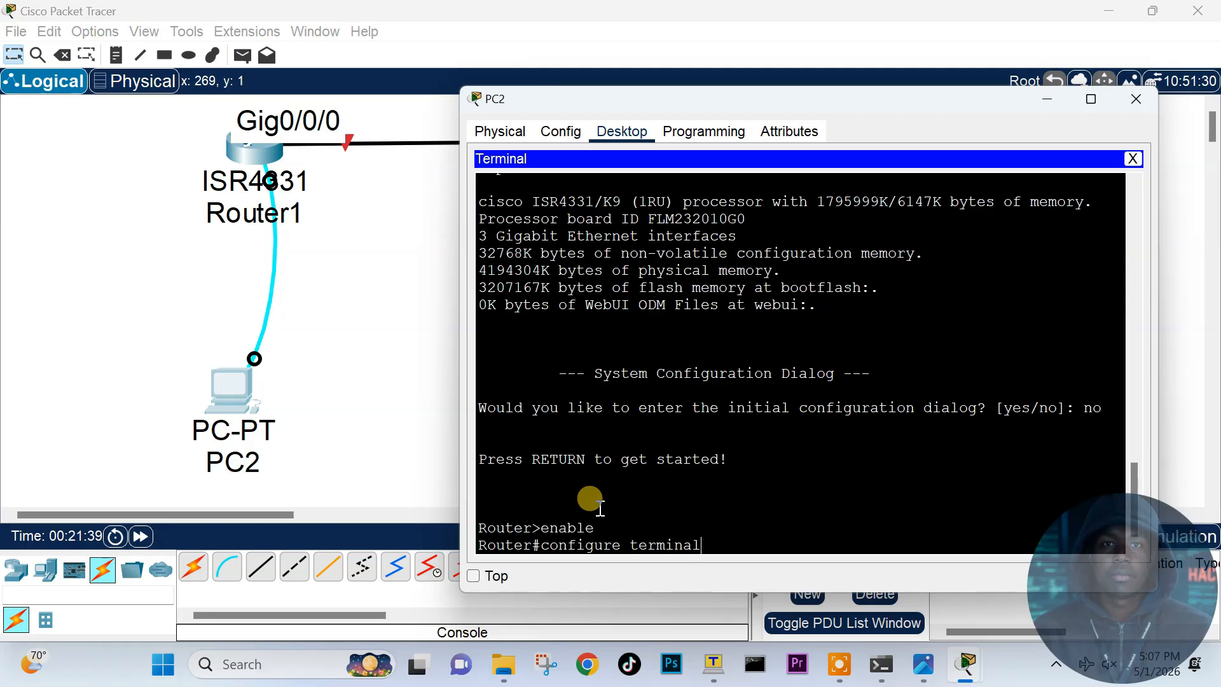
{"action": "key", "text": "Return"}
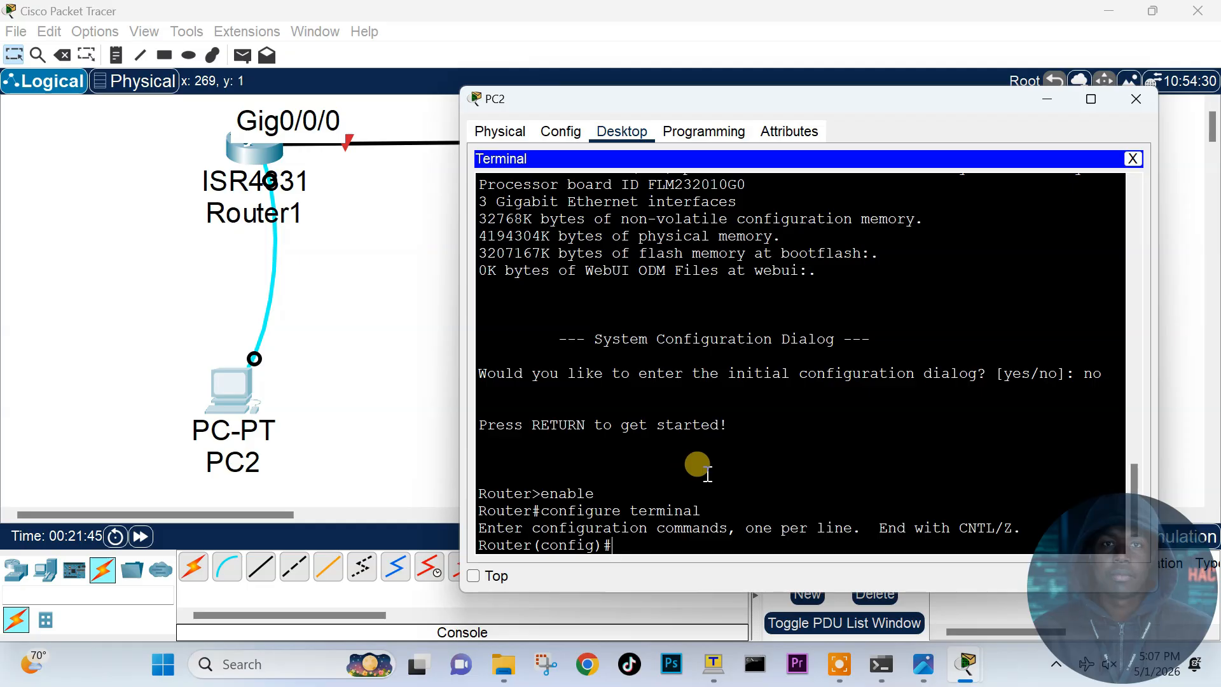
{"action": "double_click", "coordinate": [1092, 379]}
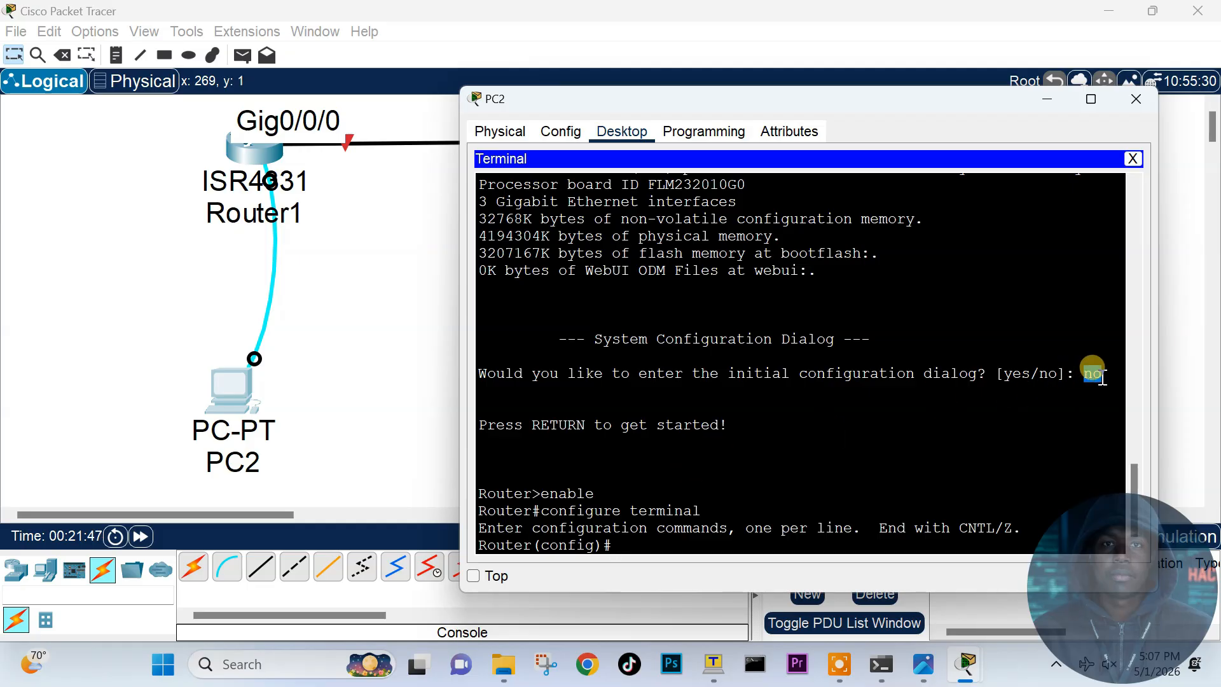
{"action": "left_click_drag", "start_coordinate": [481, 424], "coordinate": [719, 431]}
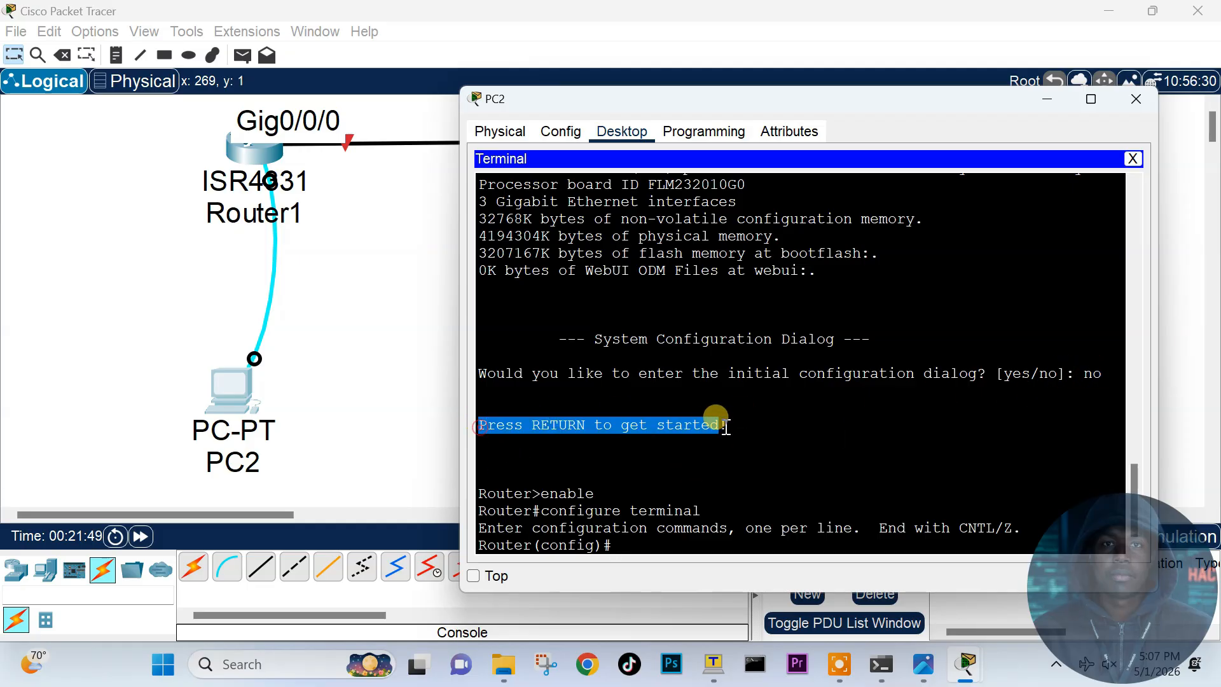
{"action": "left_click", "coordinate": [481, 502]}
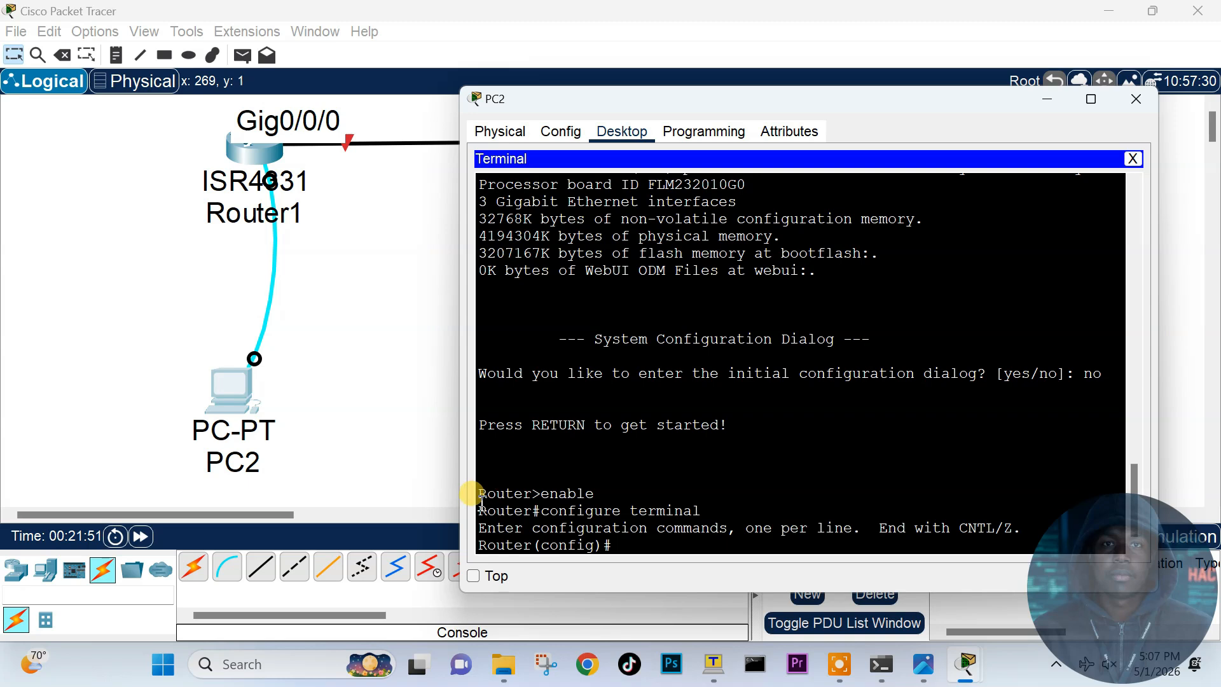
{"action": "left_click_drag", "start_coordinate": [533, 497], "coordinate": [542, 496]}
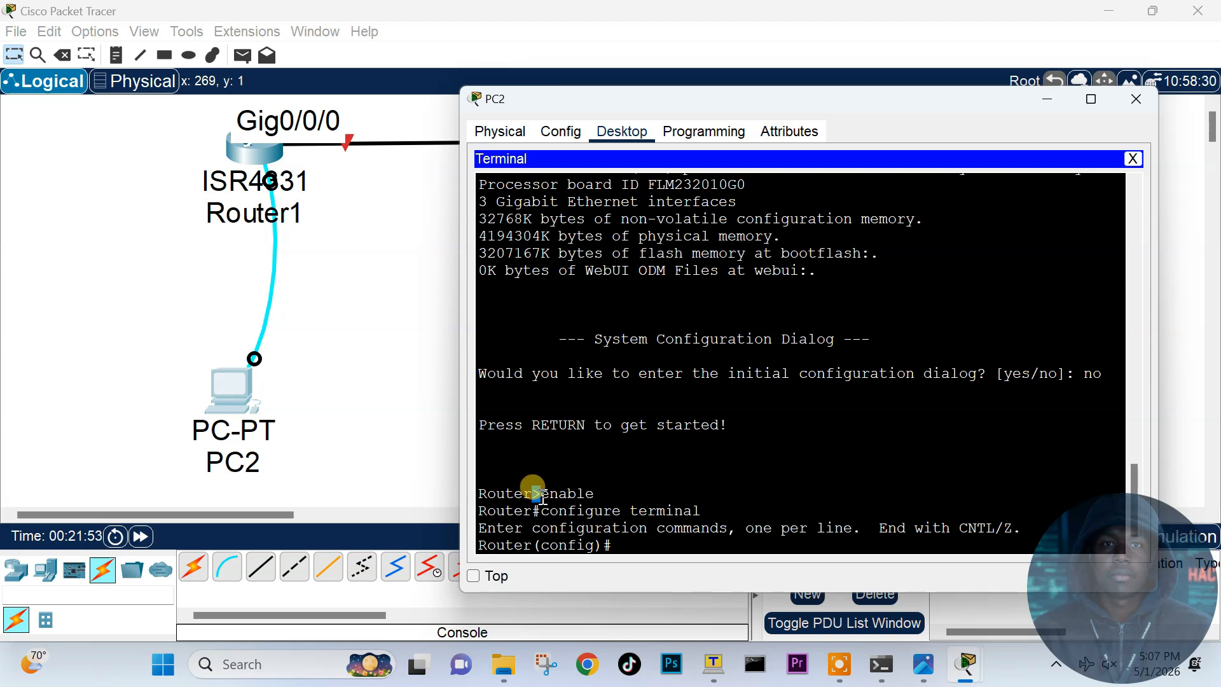
{"action": "left_click", "coordinate": [563, 493]}
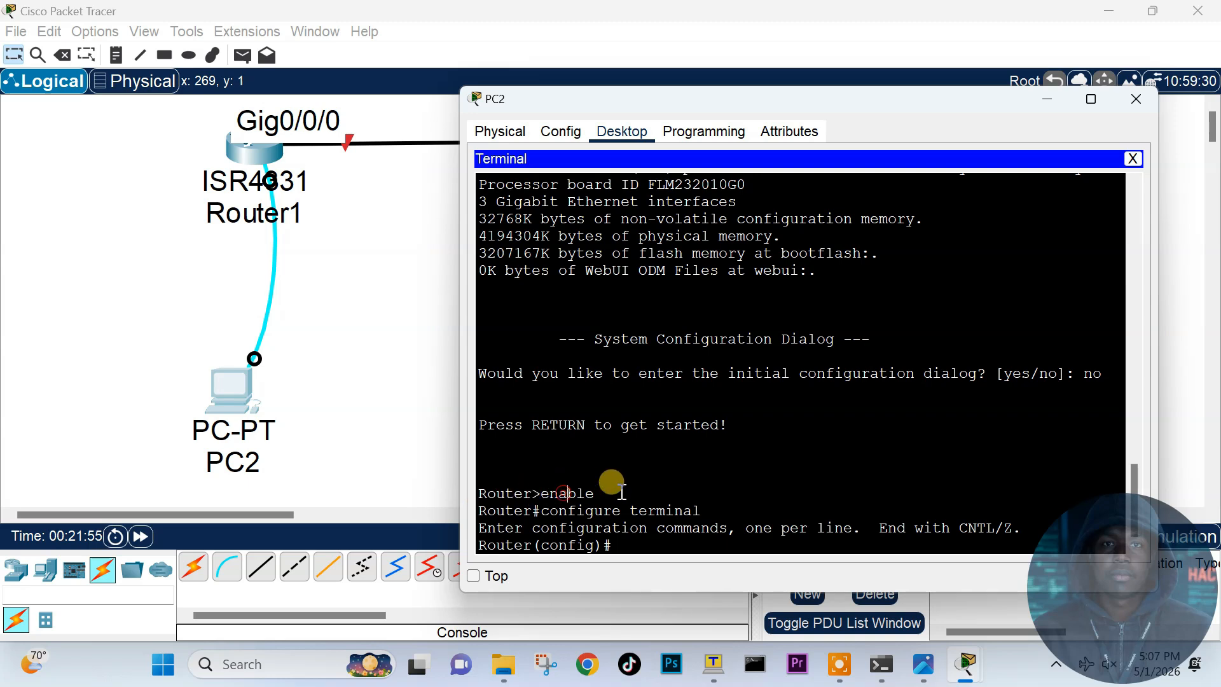
{"action": "left_click_drag", "start_coordinate": [621, 492], "coordinate": [541, 494]}
{"action": "left_click", "coordinate": [539, 511]}
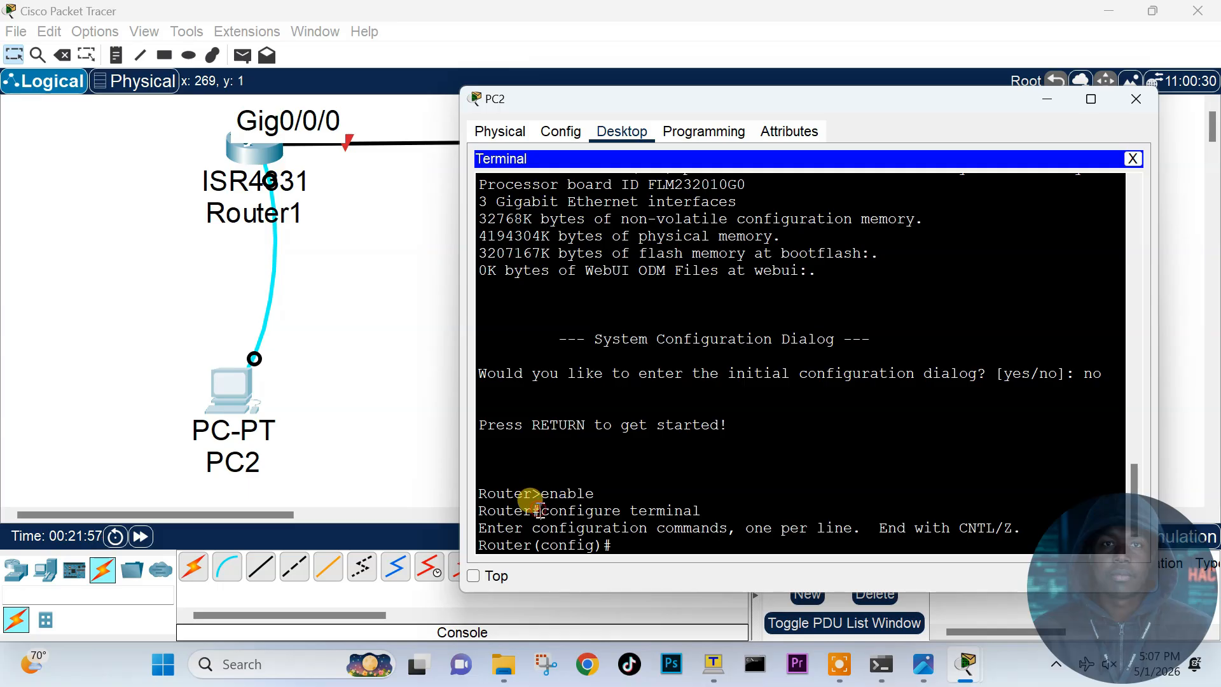
{"action": "double_click", "coordinate": [539, 511]}
{"action": "left_click", "coordinate": [541, 510]}
{"action": "left_click_drag", "start_coordinate": [541, 510], "coordinate": [703, 509]}
{"action": "left_click", "coordinate": [619, 544]}
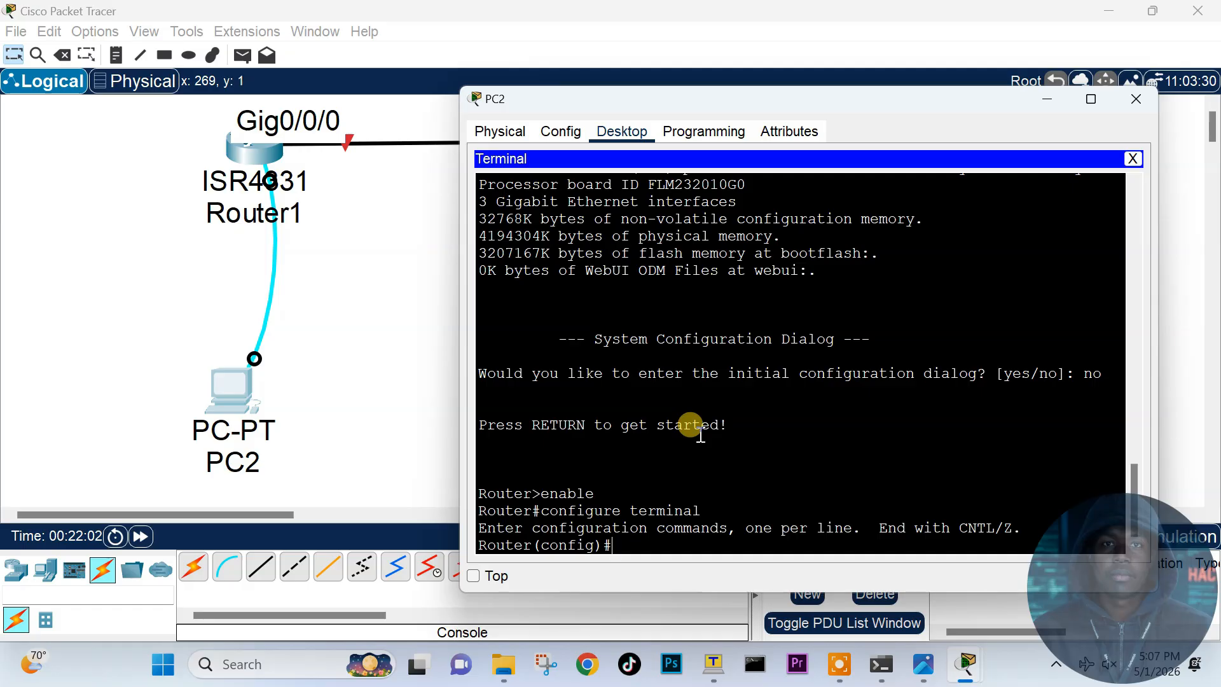
{"action": "left_click_drag", "start_coordinate": [479, 545], "coordinate": [597, 545]}
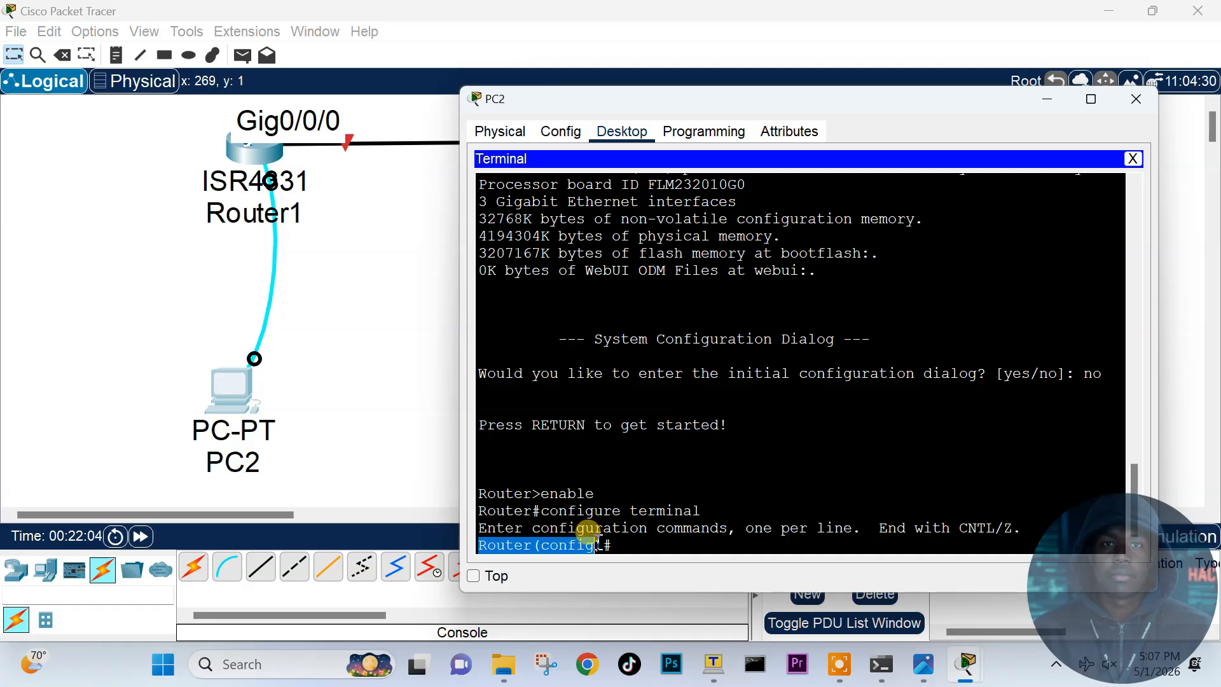
{"action": "left_click", "coordinate": [629, 546]}
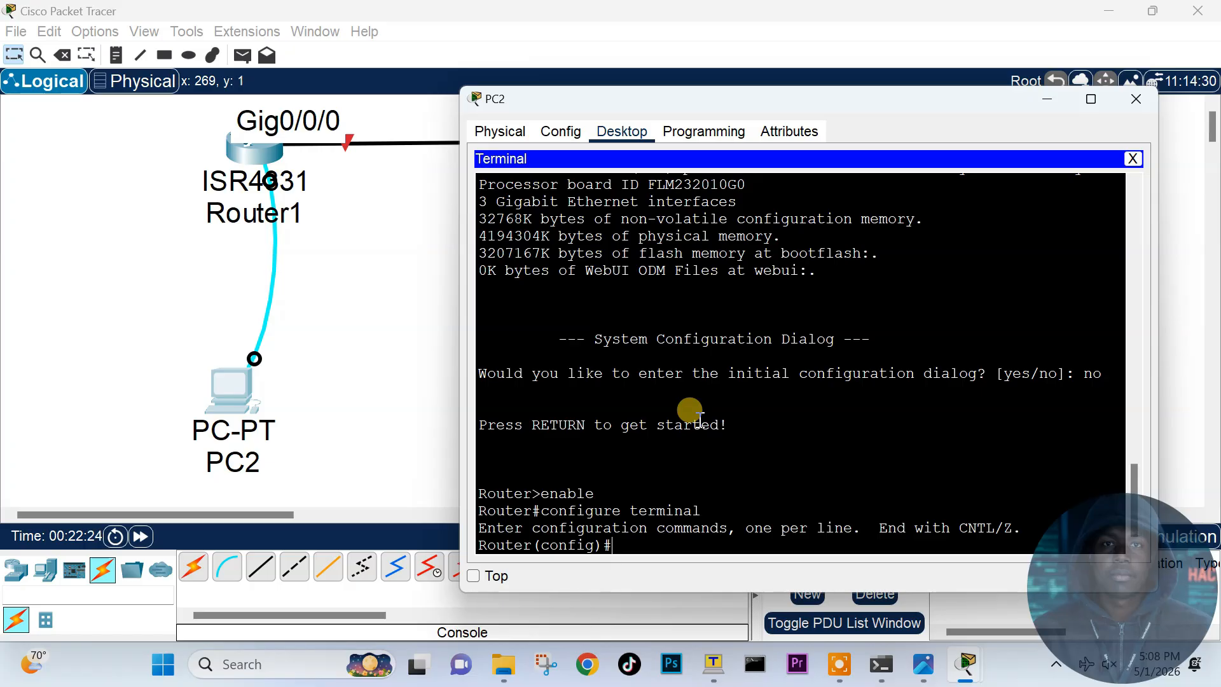
{"action": "left_click", "coordinate": [626, 539]}
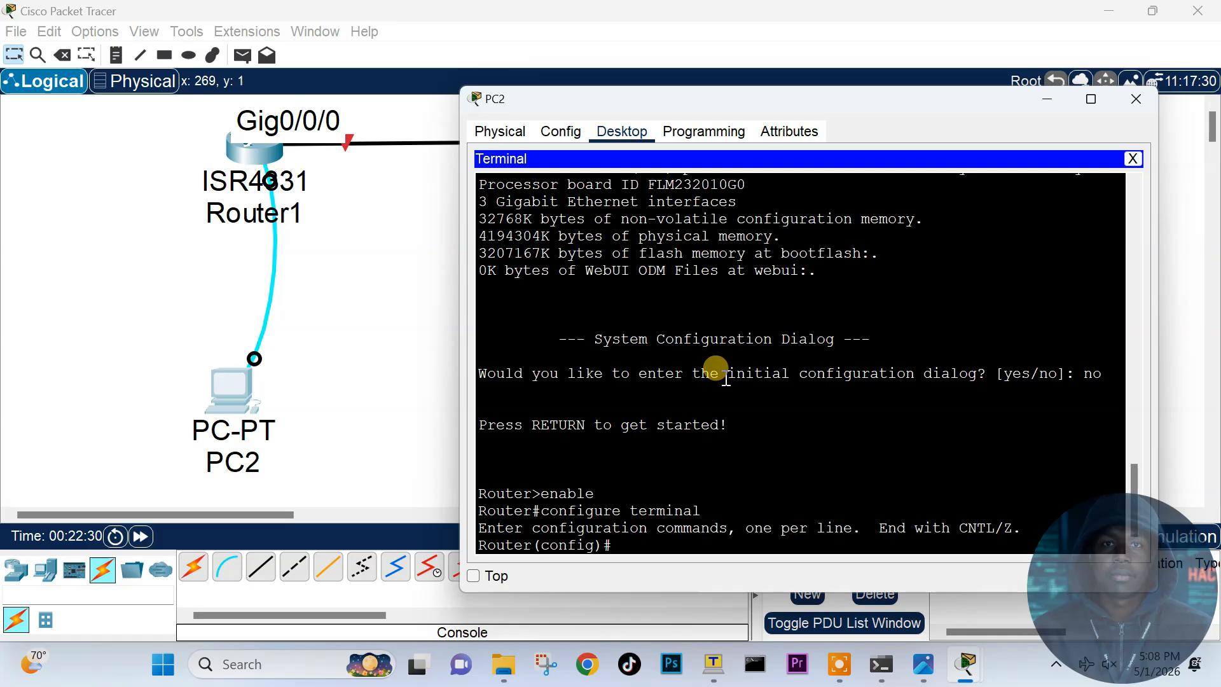
{"action": "type", "text": "hostname Japheth"}
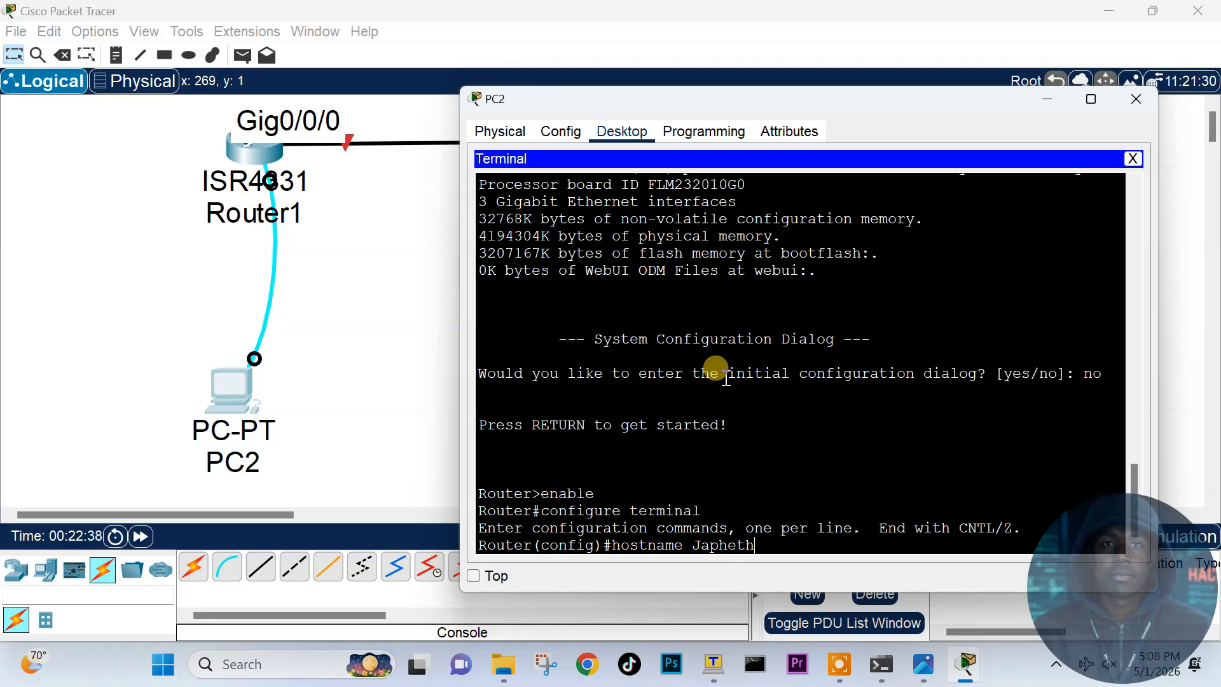
Step: Apply the first hostname, then rename the router to Infocert with hostname Infocert
{"action": "key", "text": "Return"}
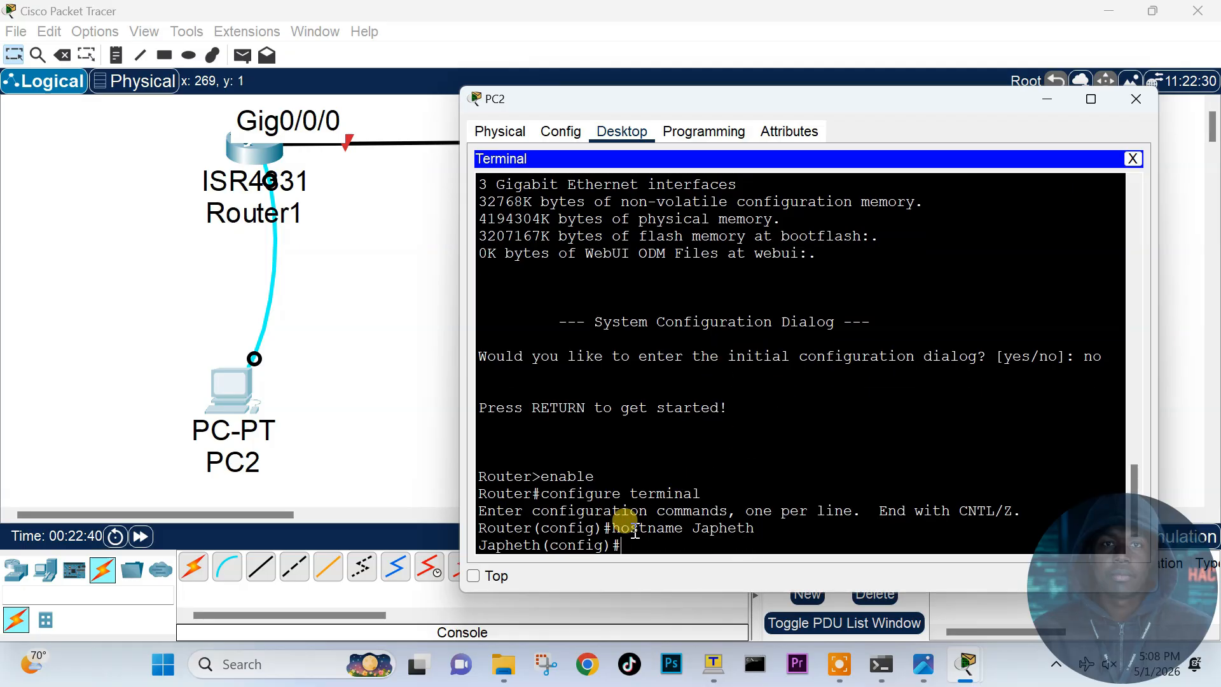
{"action": "left_click_drag", "start_coordinate": [496, 545], "coordinate": [634, 546]}
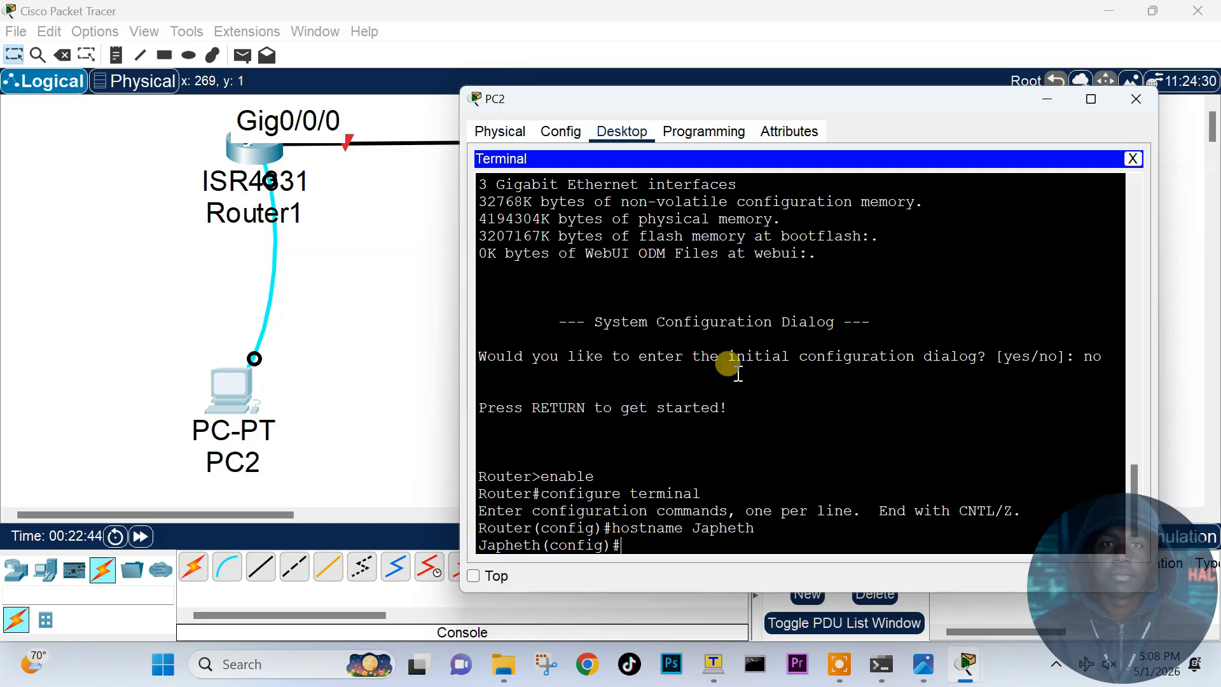
{"action": "type", "text": "hostname Infocert"}
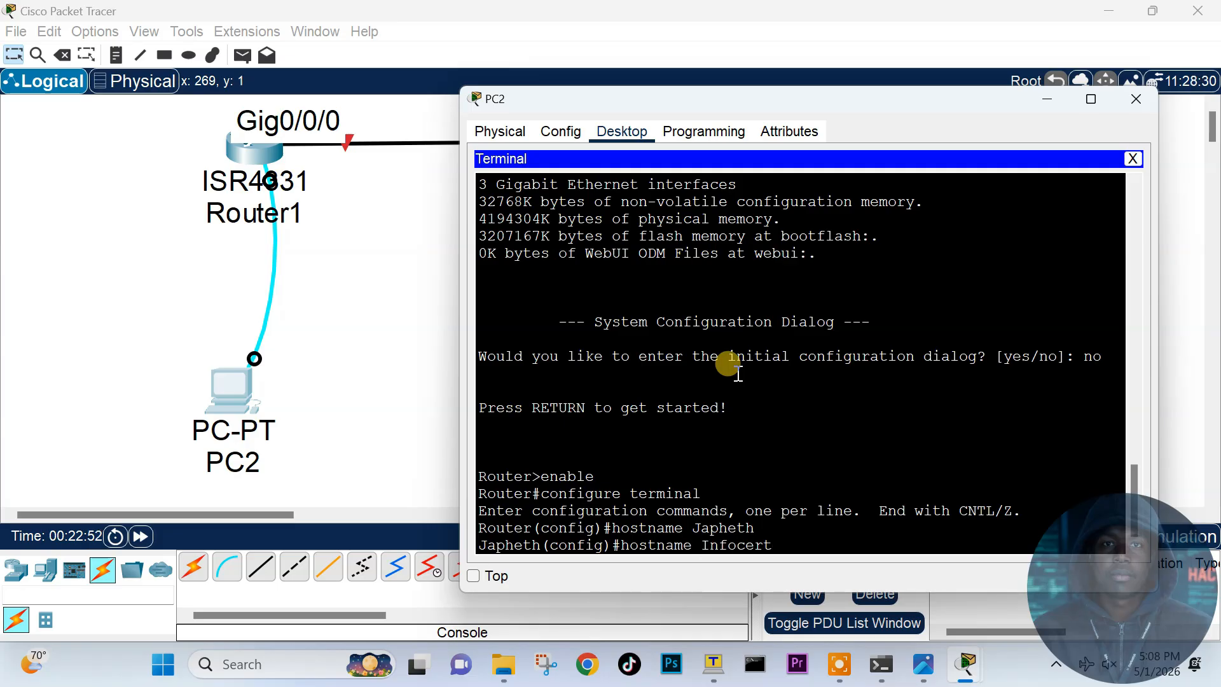
{"action": "key", "text": "Return"}
Step: Highlight the old and new hostnames in the prompt, then enter line console 0
{"action": "left_click_drag", "start_coordinate": [479, 527], "coordinate": [543, 546]}
{"action": "left_click", "coordinate": [502, 545]}
{"action": "left_click", "coordinate": [639, 545]}
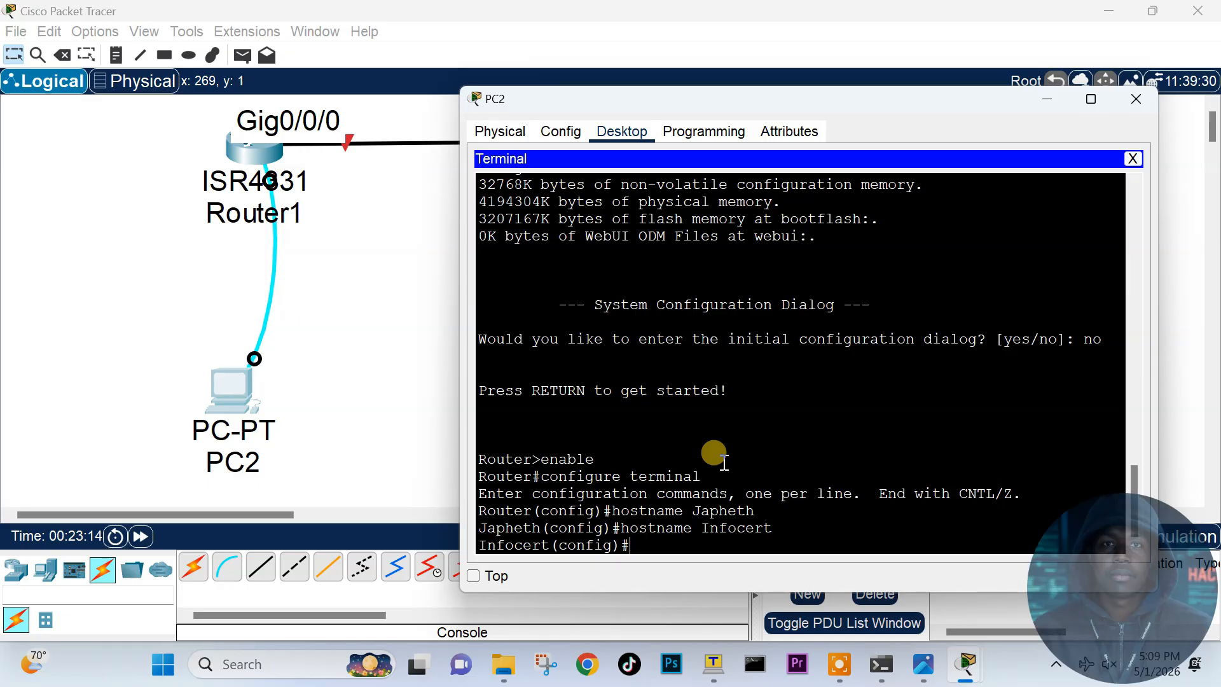
{"action": "type", "text": "line console 0"}
Step: Give line console 0 a password and require login on it
{"action": "key", "text": "Return"}
{"action": "type", "text": "password"}
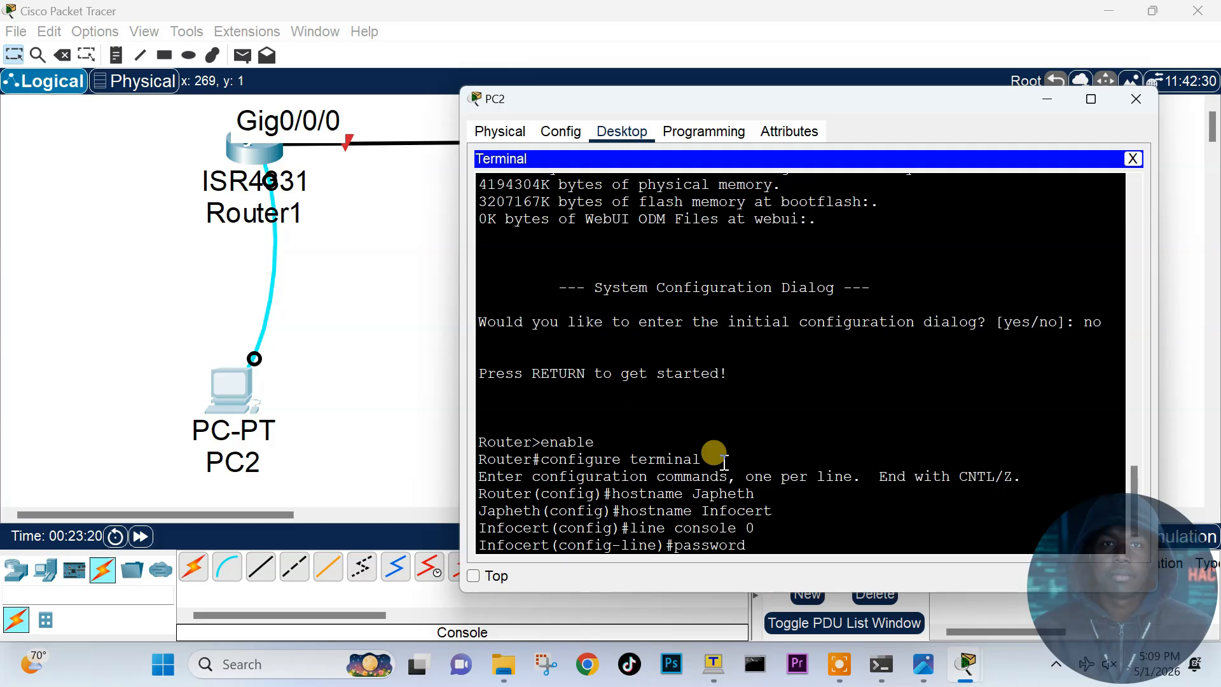
{"action": "type", "text": " 1234"}
{"action": "key", "text": "Return"}
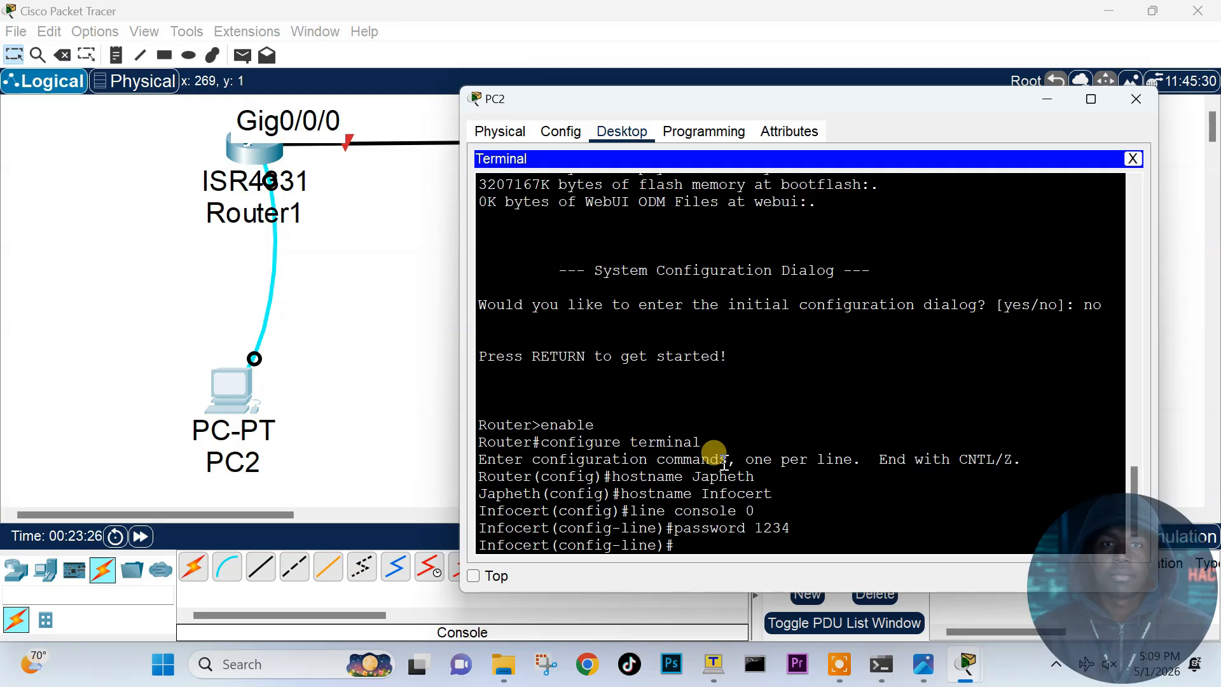
{"action": "type", "text": "login"}
{"action": "key", "text": "Return"}
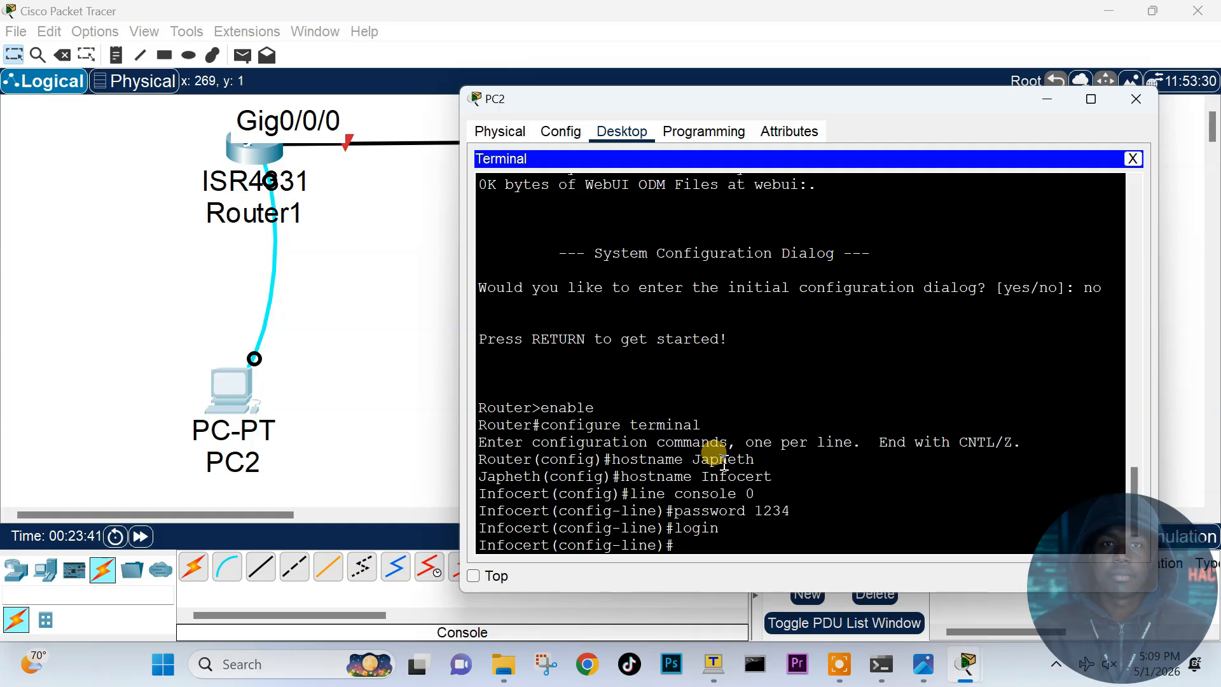
Step: Give line aux 0 the same password and require login on it
{"action": "type", "text": "line aux 0"}
{"action": "key", "text": "Return"}
{"action": "type", "text": "password 1234"}
{"action": "key", "text": "Return"}
{"action": "type", "text": "login"}
{"action": "key", "text": "Return"}
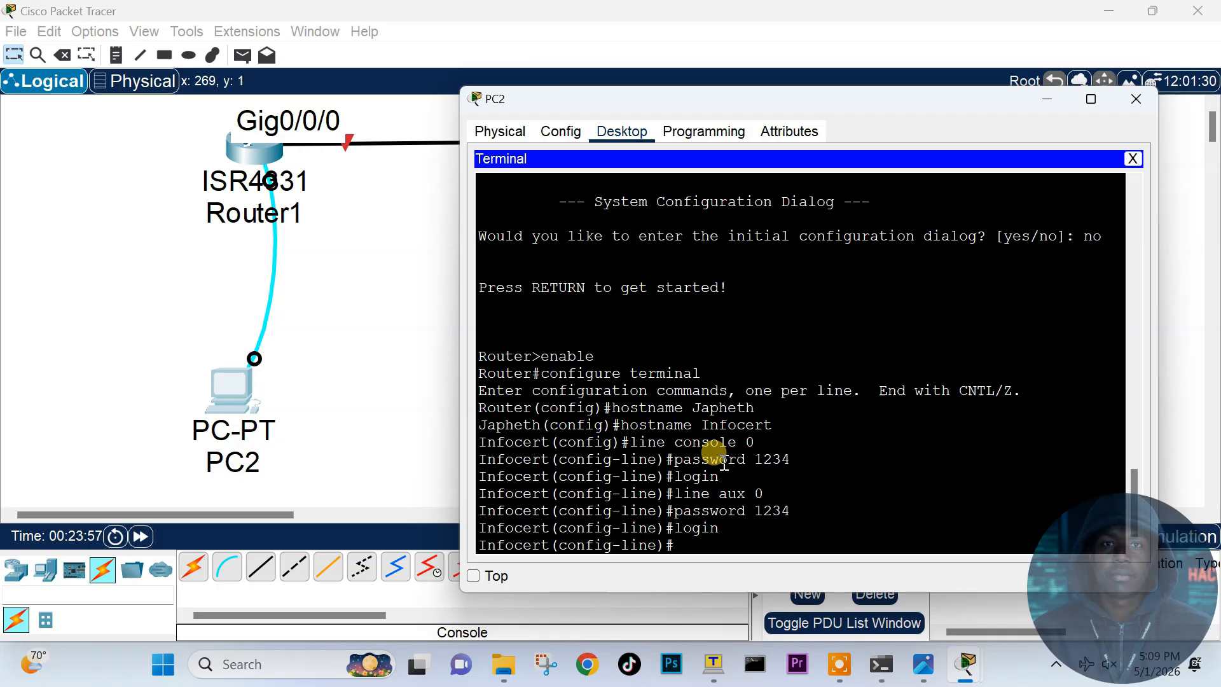
Step: Give vty lines 0 4 the password and login requirement, then type the enable secret command
{"action": "type", "text": "line vty 0 4"}
{"action": "key", "text": "Return"}
{"action": "type", "text": "password 1234"}
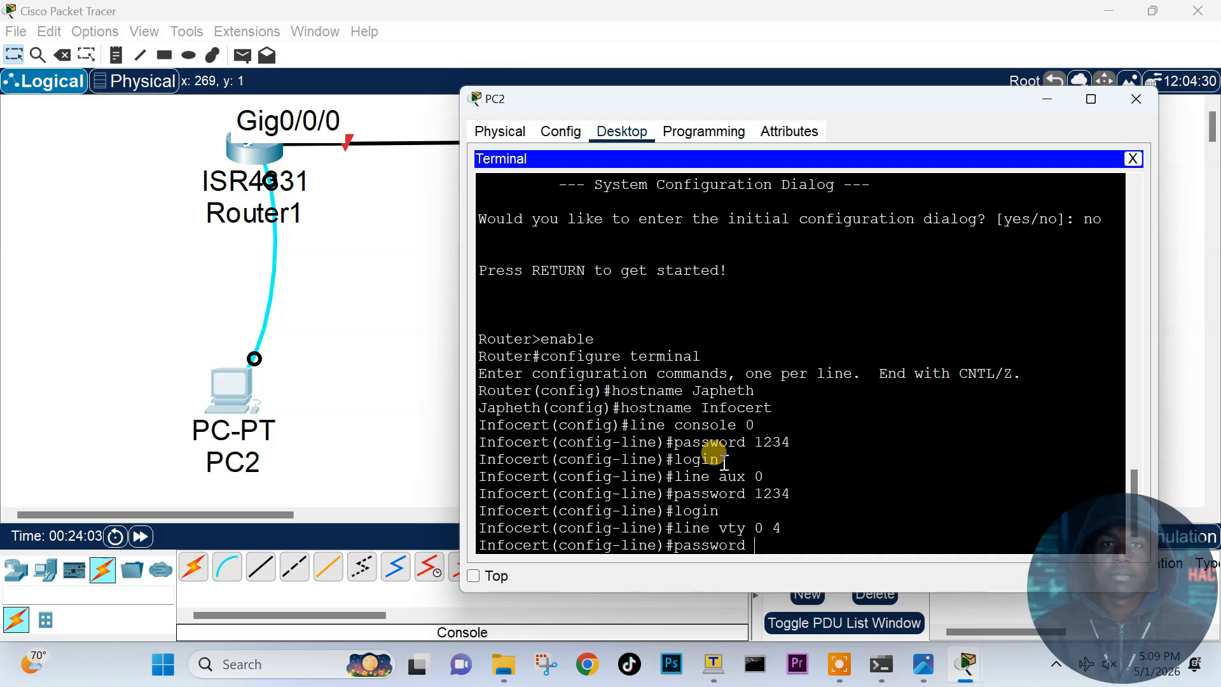
{"action": "key", "text": "Return"}
{"action": "type", "text": "login"}
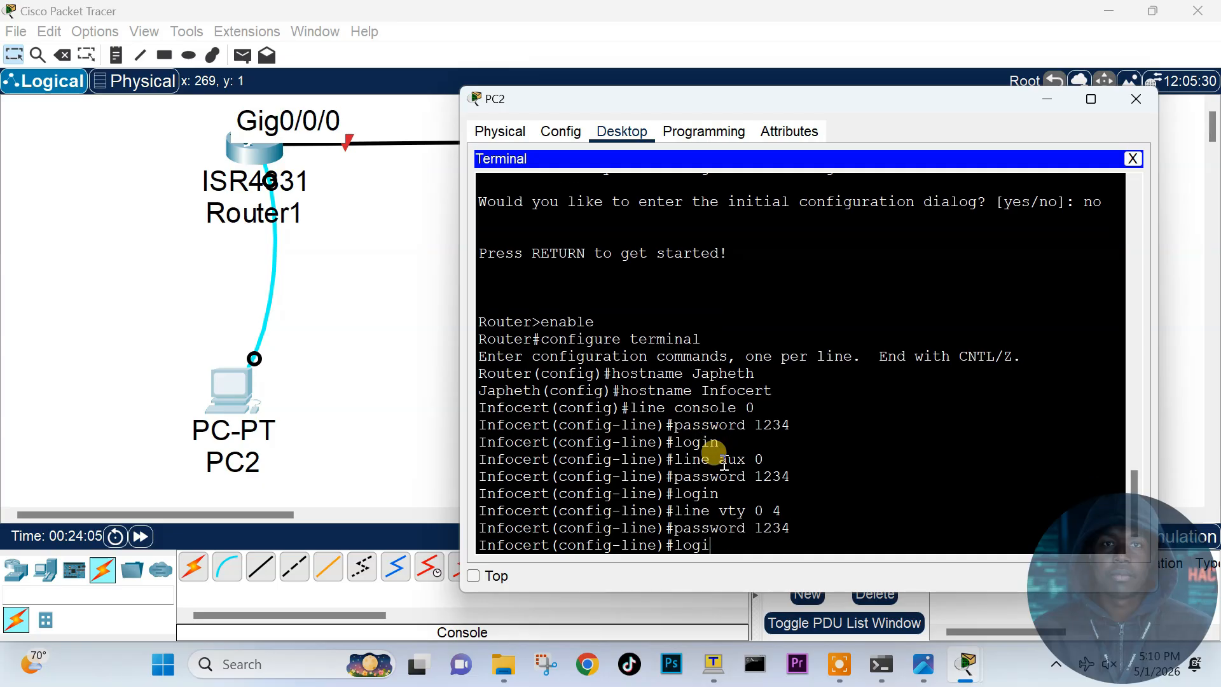
{"action": "key", "text": "Return"}
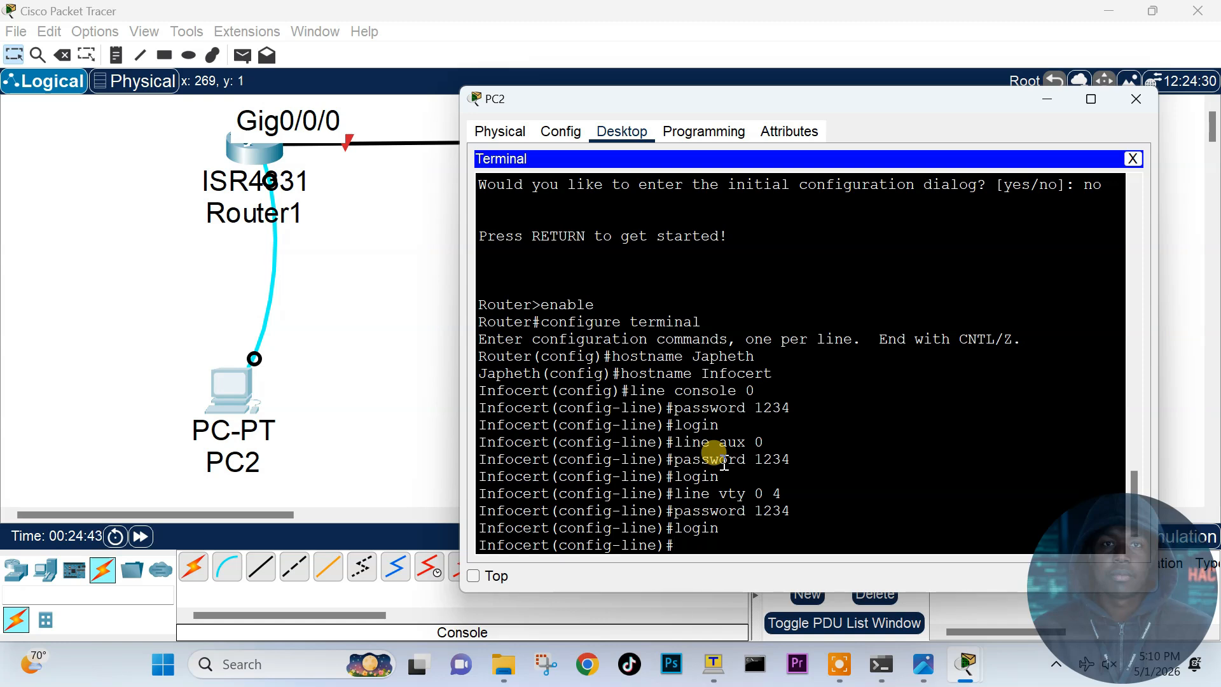
{"action": "type", "text": "enable secret admin"}
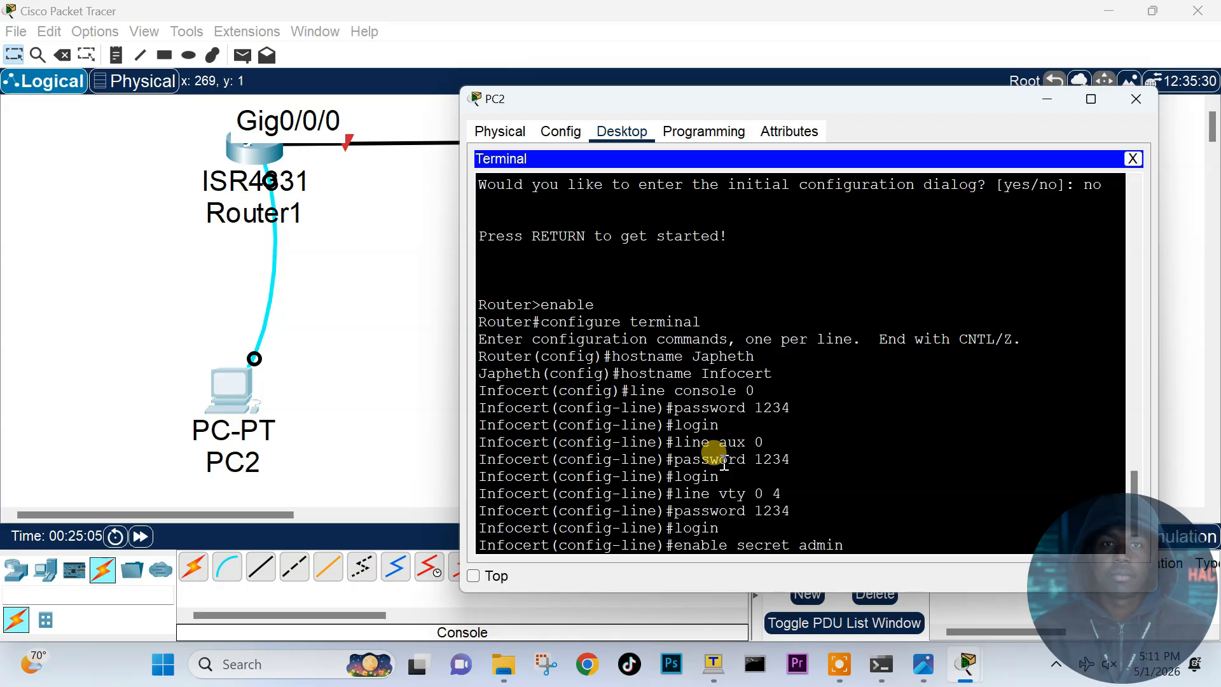
Step: Apply the enable secret and turn on service password-encryption, noting the plain-text console password
{"action": "key", "text": "Return"}
{"action": "type", "text": "service"}
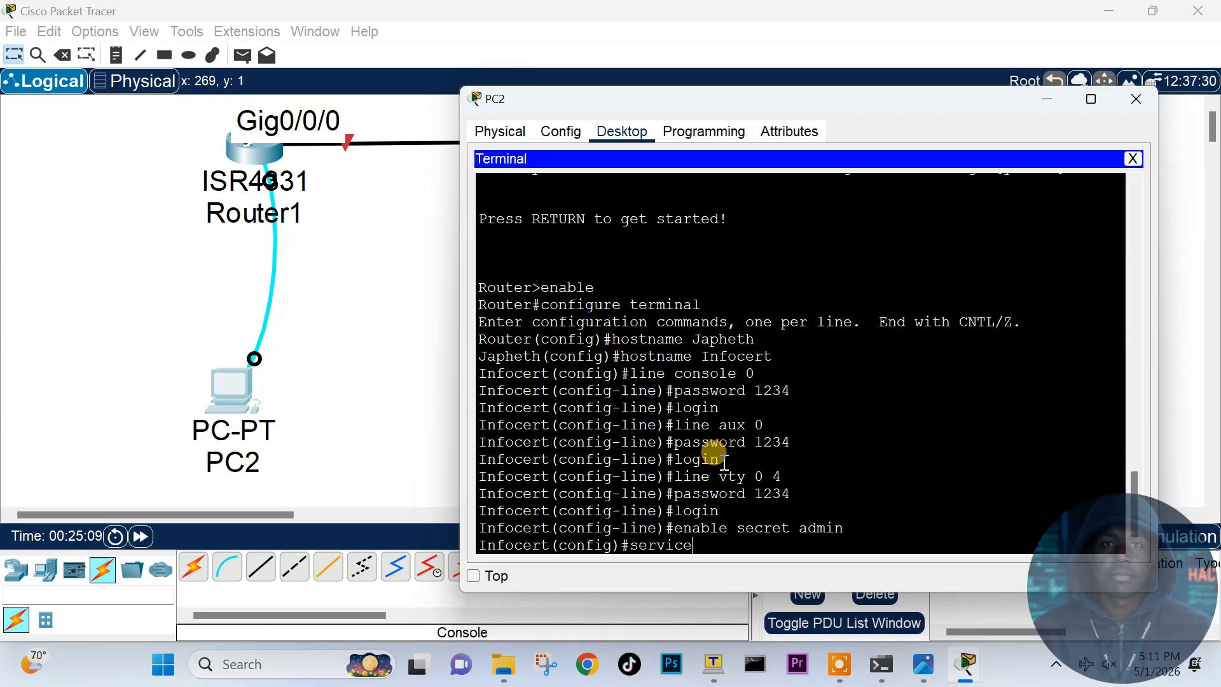
{"action": "type", "text": " password-encryption"}
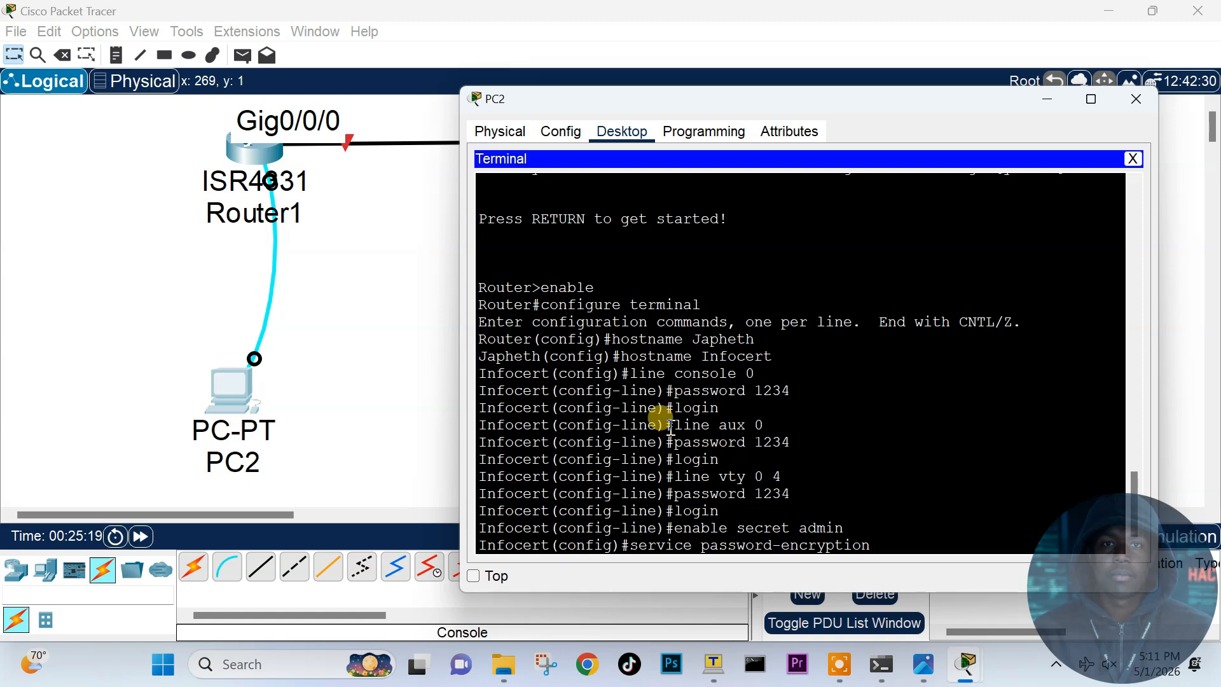
{"action": "left_click_drag", "start_coordinate": [756, 390], "coordinate": [789, 389]}
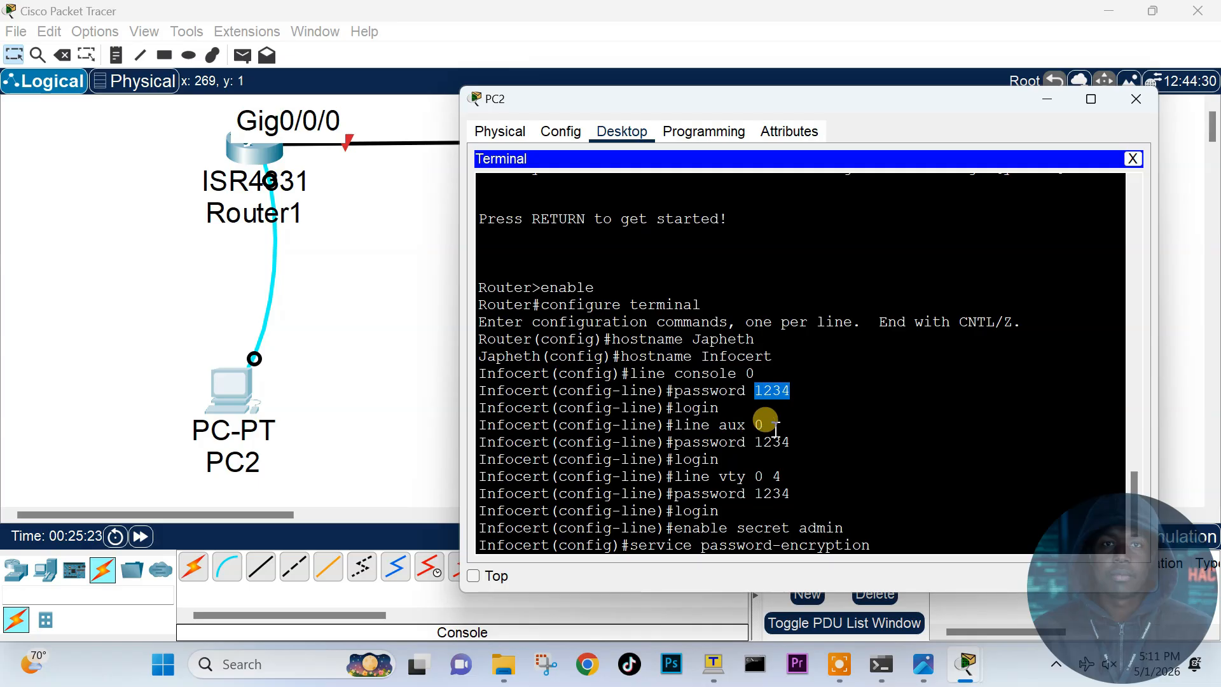
{"action": "left_click", "coordinate": [889, 545]}
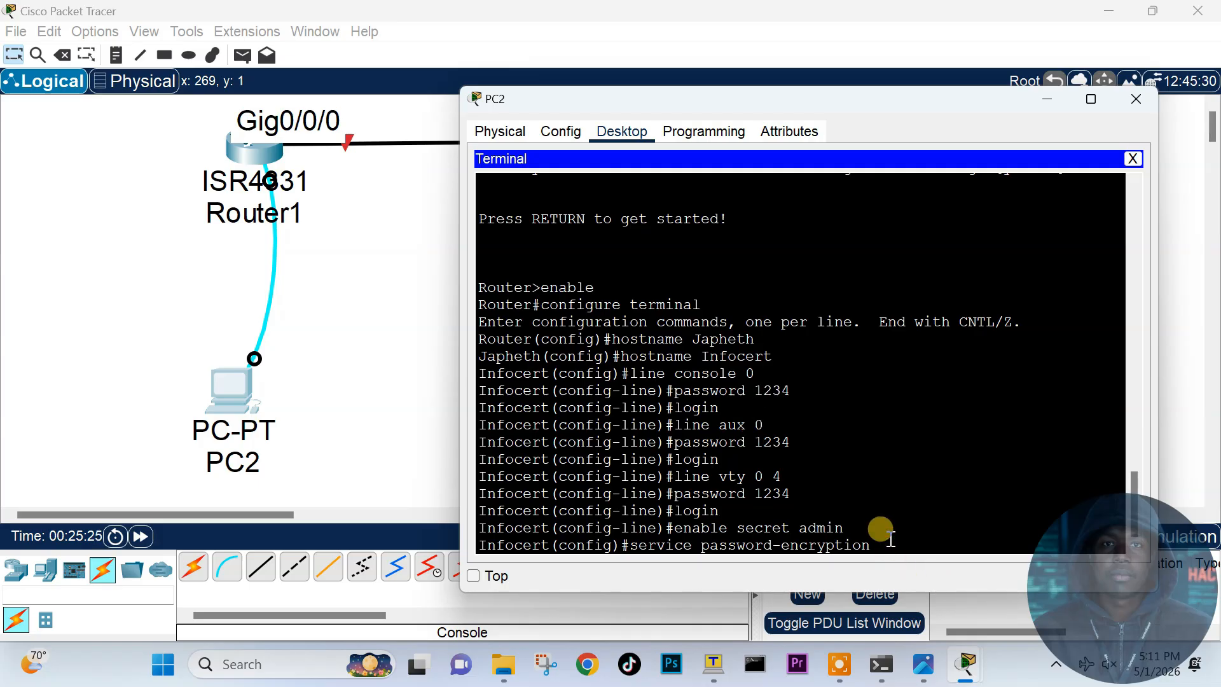
{"action": "key", "text": "Return"}
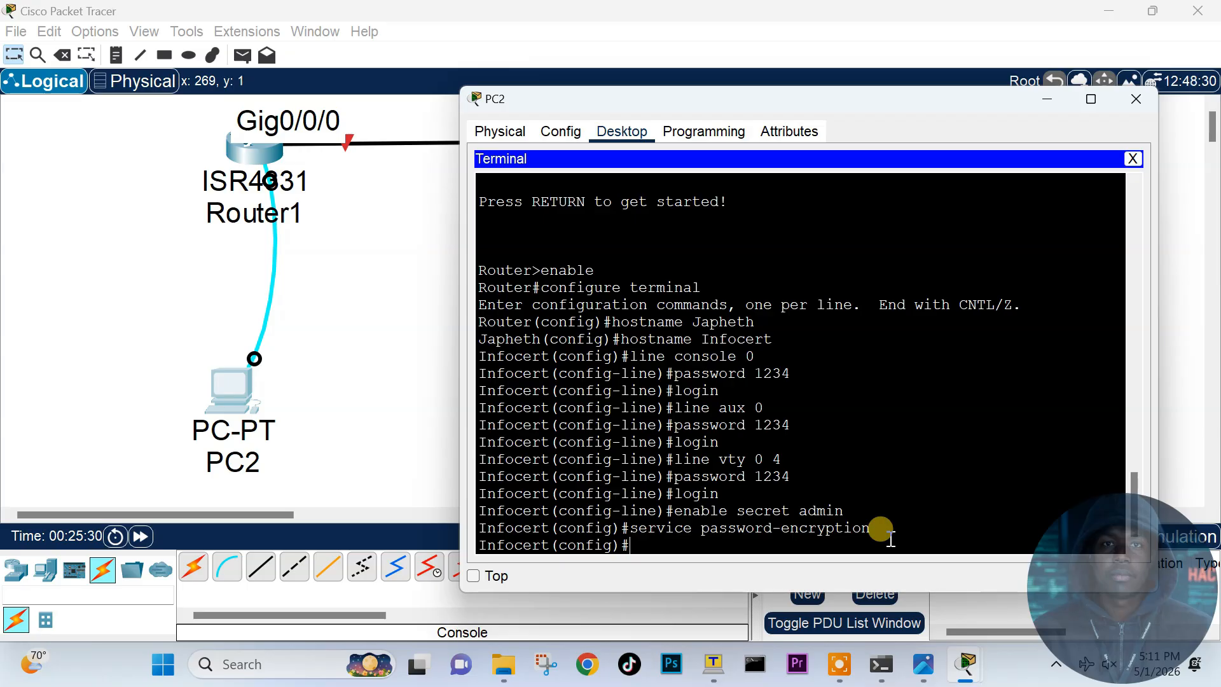
Step: Set the clock to 5:11:40 1 May 2026 from privileged mode and verify it with show clock
{"action": "type", "text": "exit"}
{"action": "key", "text": "Return"}
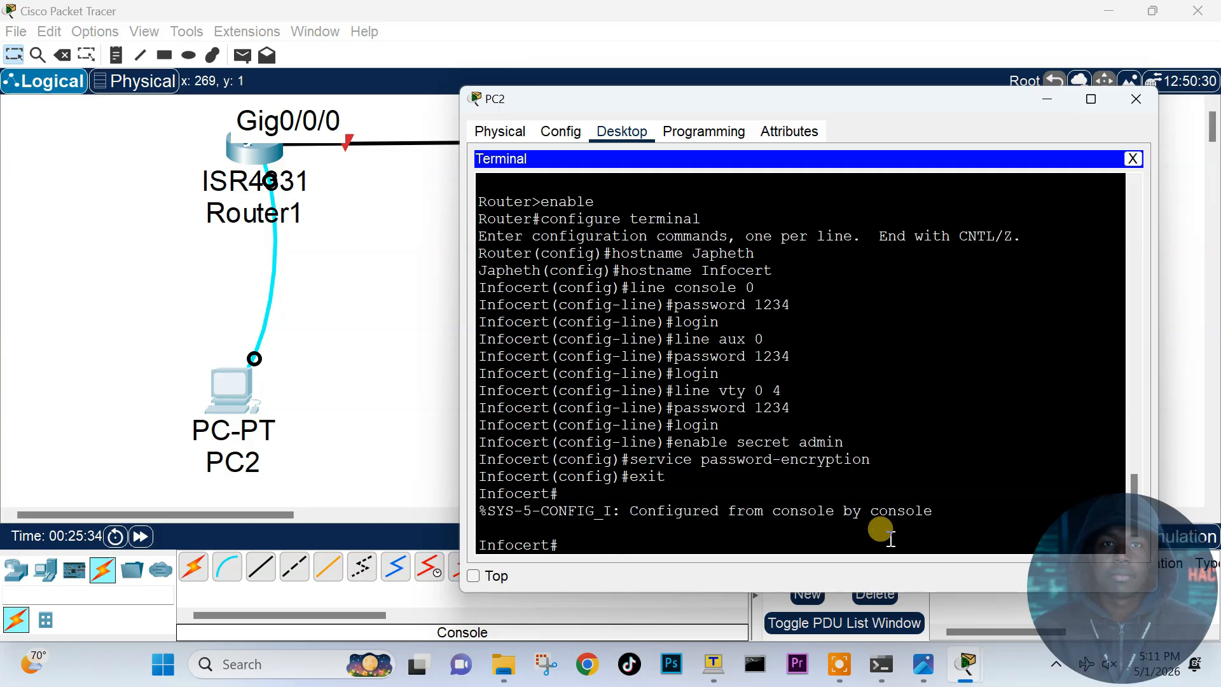
{"action": "type", "text": "clcok"}
{"action": "key", "text": "BackSpace"}
{"action": "key", "text": "BackSpace"}
{"action": "key", "text": "BackSpace"}
{"action": "key", "text": "BackSpace"}
{"action": "type", "text": "ock set 5:11:"}
{"action": "type", "text": "40 1 May 202"}
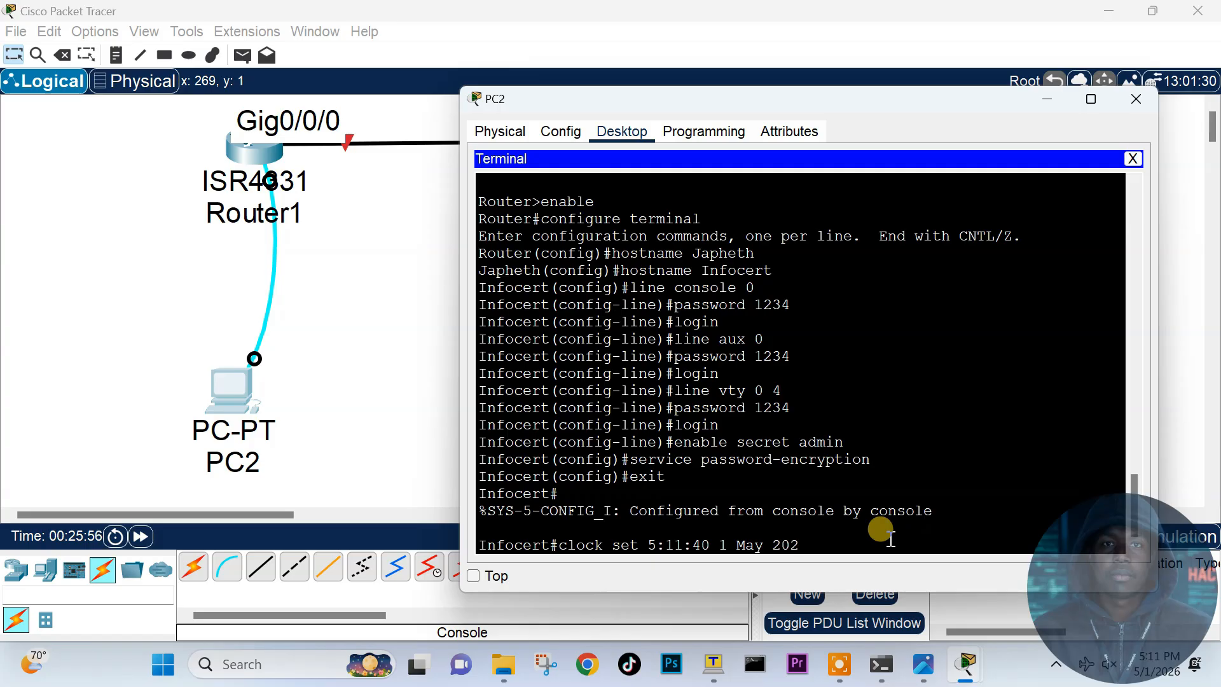
{"action": "type", "text": "6"}
{"action": "key", "text": "Return"}
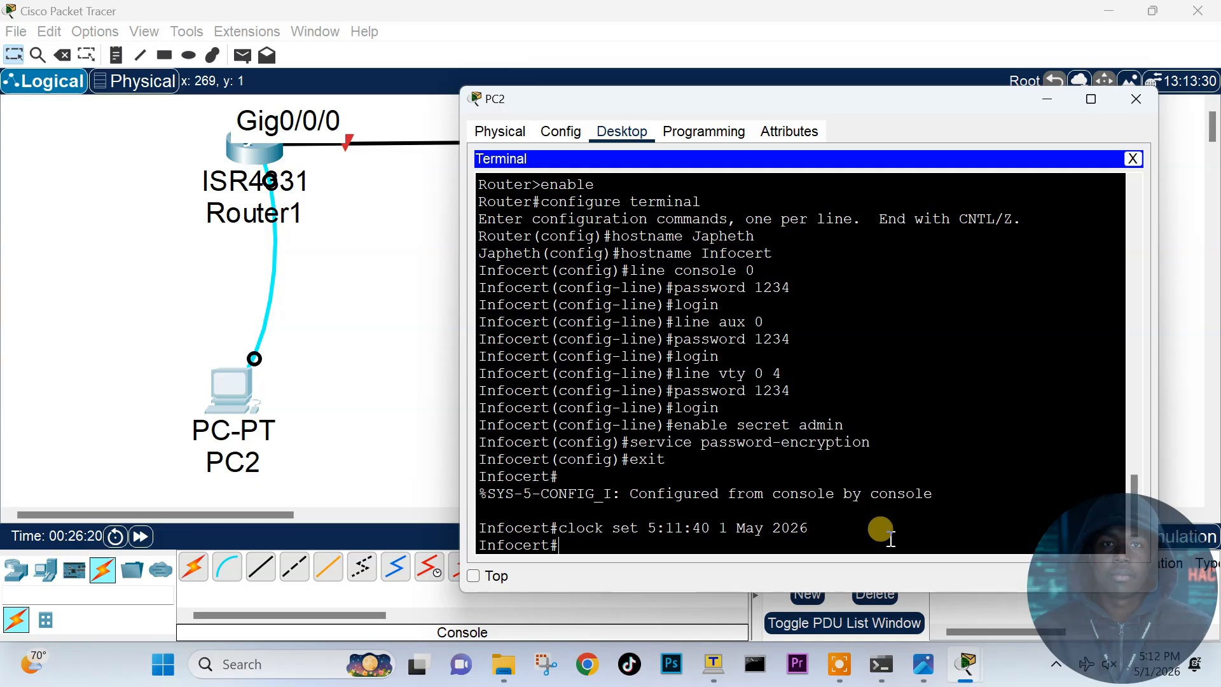
{"action": "type", "text": "show clock"}
{"action": "key", "text": "Return"}
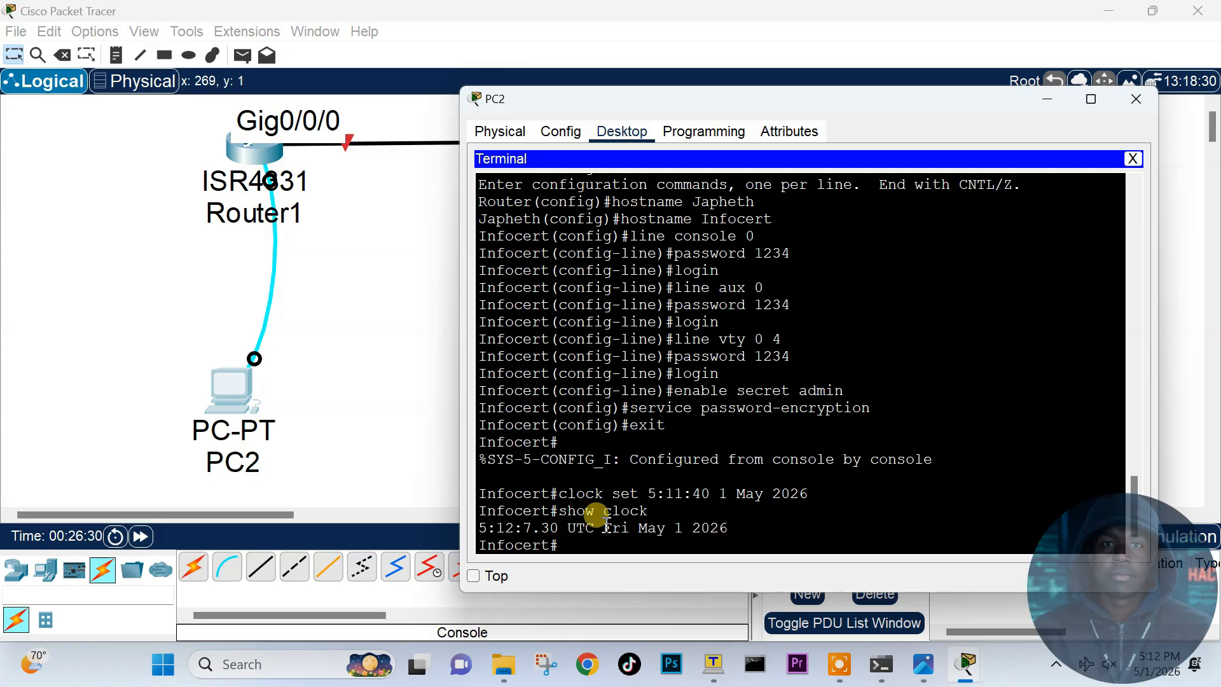
{"action": "type", "text": "config t"}
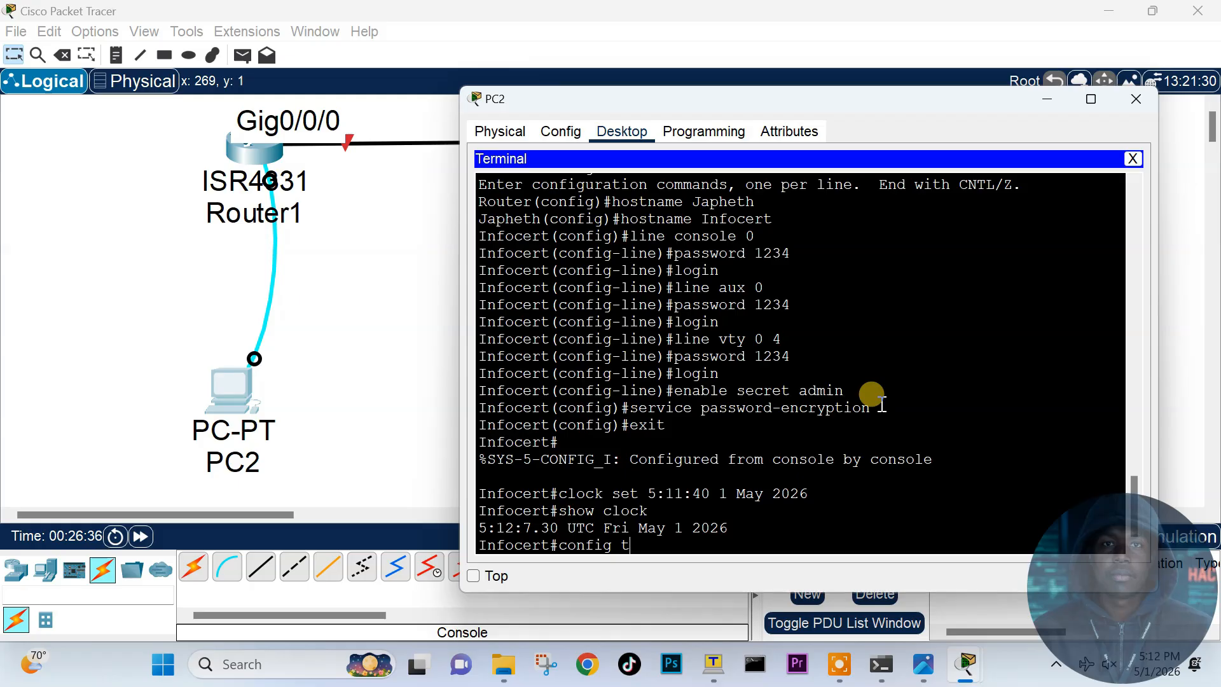
Step: From global configuration mode, save the running configuration with do write
{"action": "key", "text": "Return"}
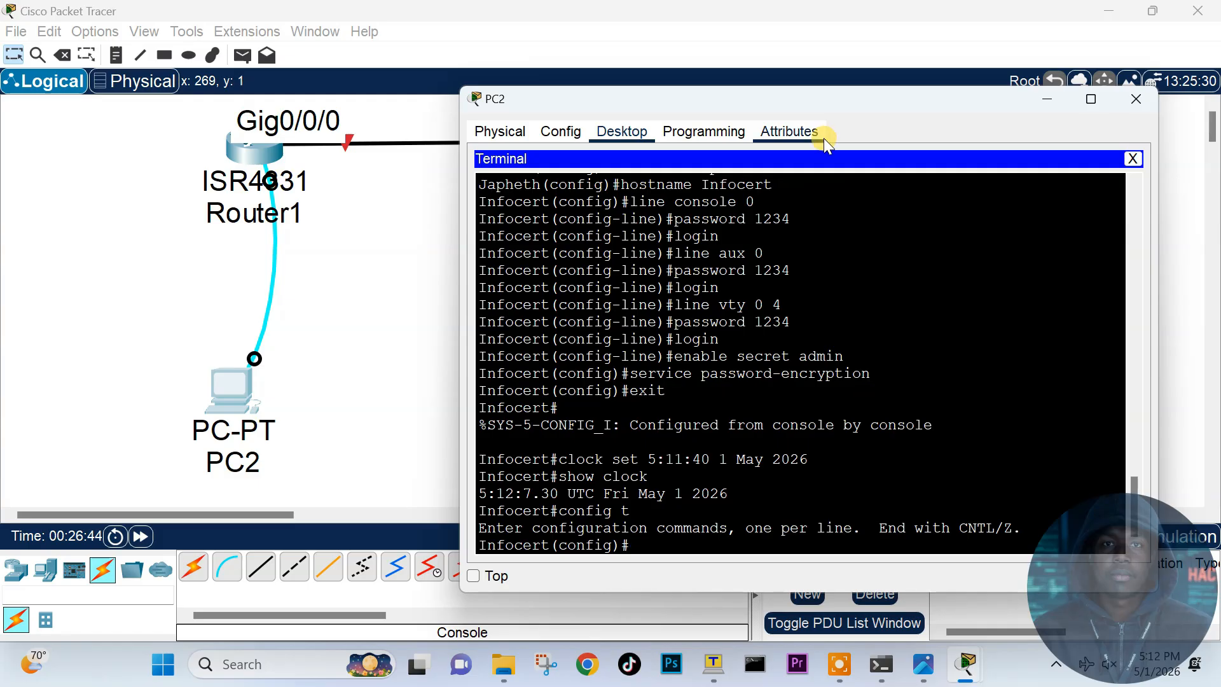
{"action": "left_click_drag", "start_coordinate": [784, 107], "coordinate": [835, 103]}
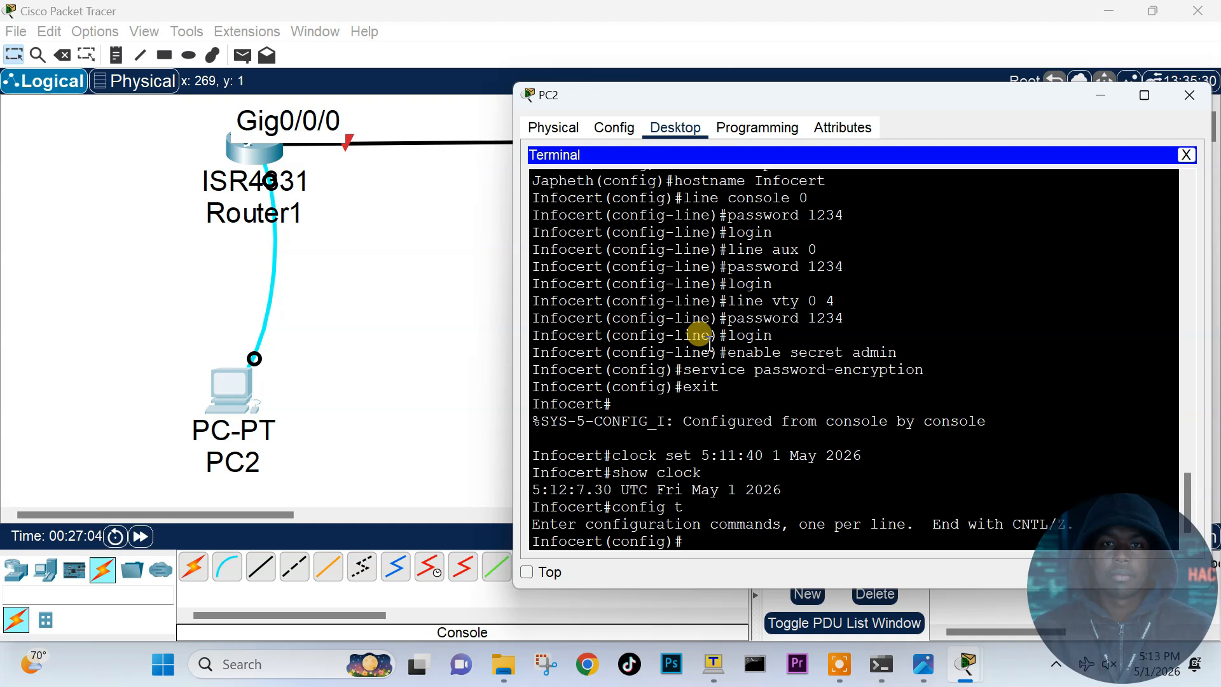
{"action": "type", "text": "do wri"}
{"action": "key", "text": "BackSpace"}
{"action": "type", "text": "rite"}
{"action": "key", "text": "Return"}
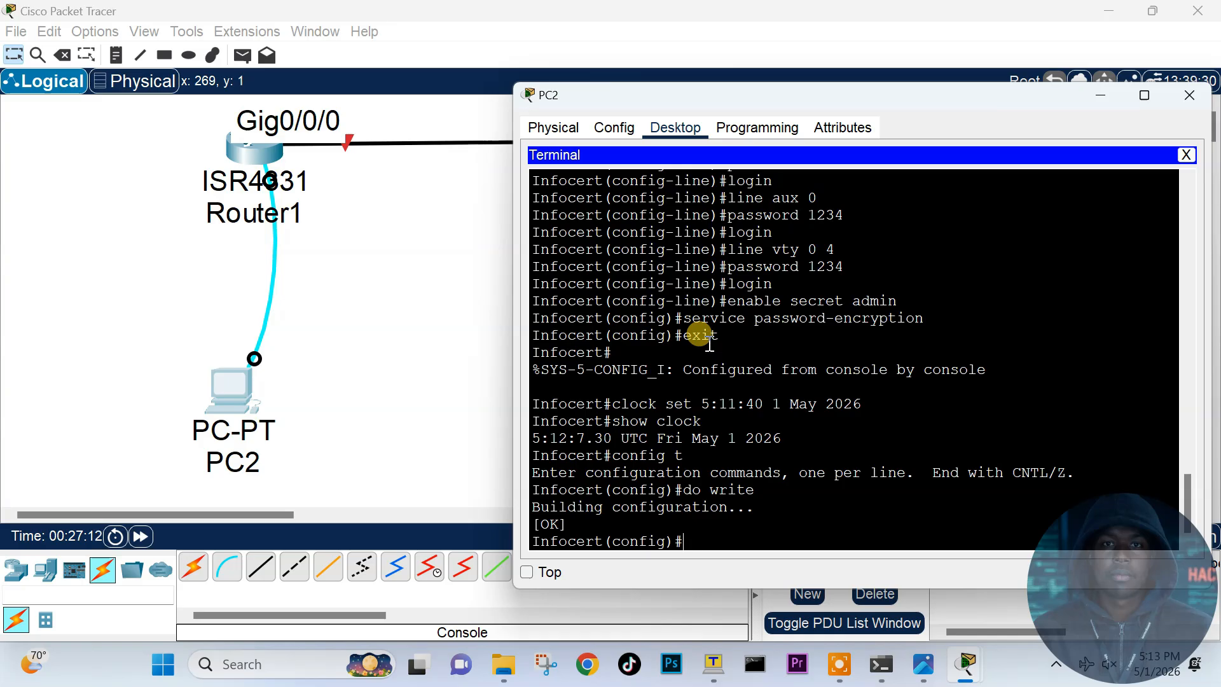
Step: Save again using do wr, do copy run start and do copy running-config startup-config
{"action": "type", "text": "do wr"}
{"action": "key", "text": "Return"}
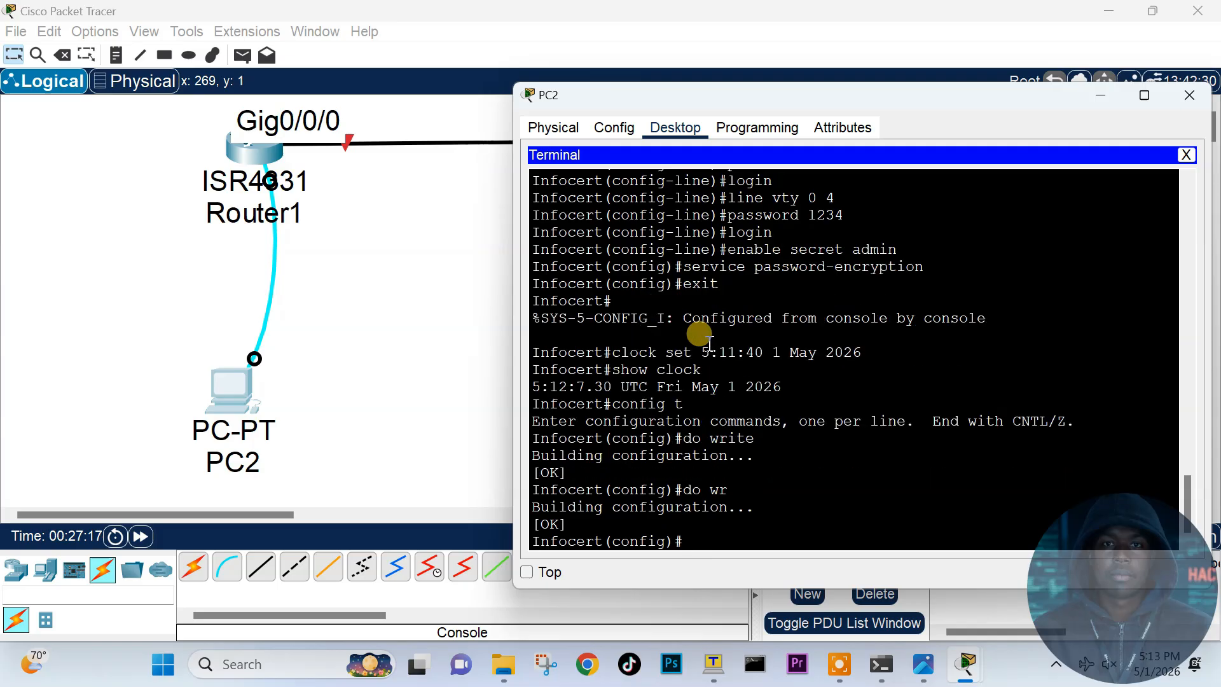
{"action": "type", "text": "do copy run start"}
{"action": "key", "text": "Return"}
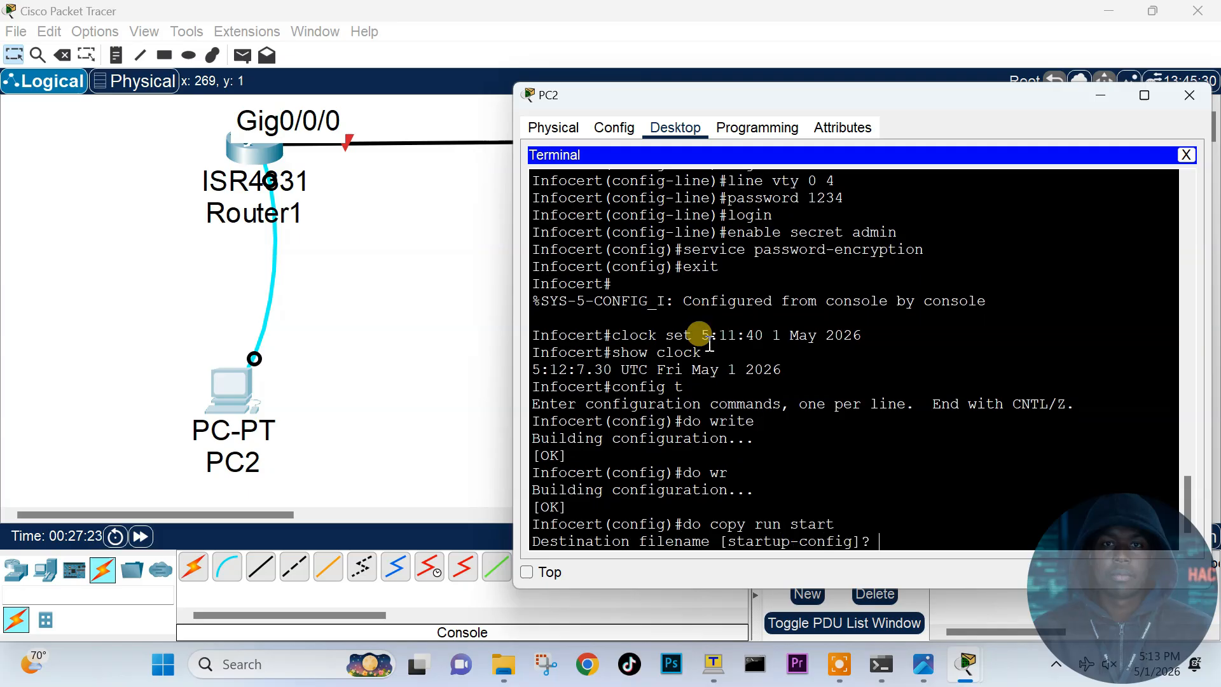
{"action": "key", "text": "Return"}
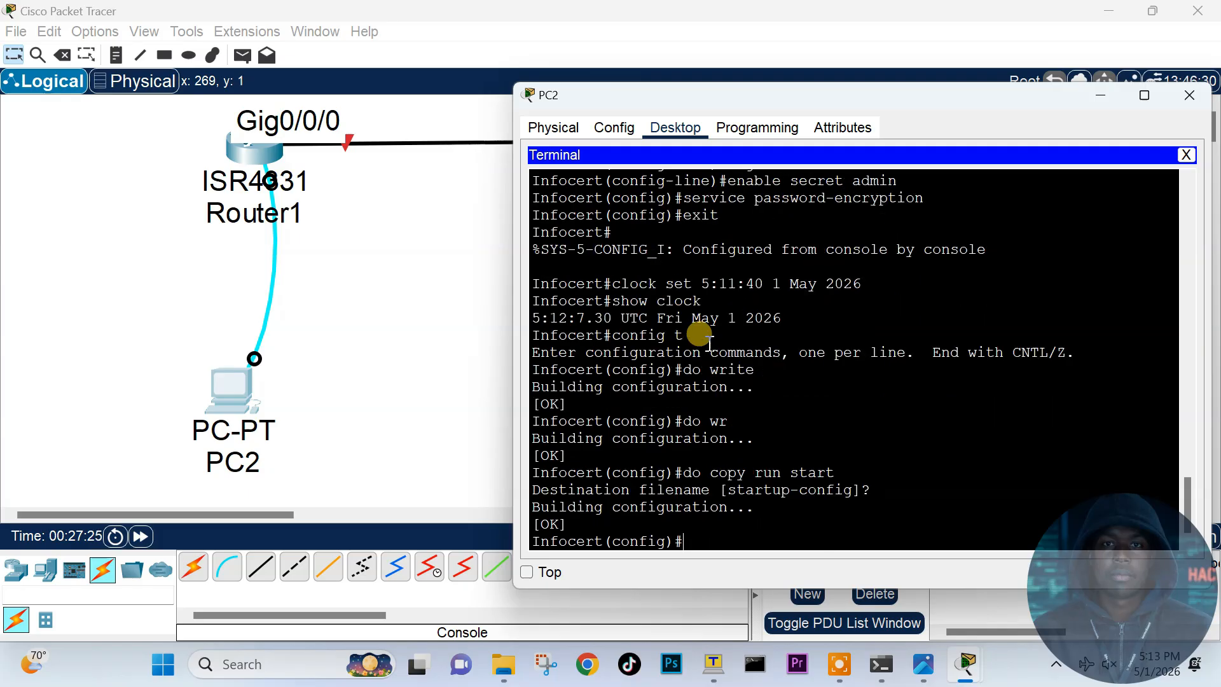
{"action": "type", "text": "do copy running-config startup-config"}
{"action": "key", "text": "Return"}
{"action": "key", "text": "Return"}
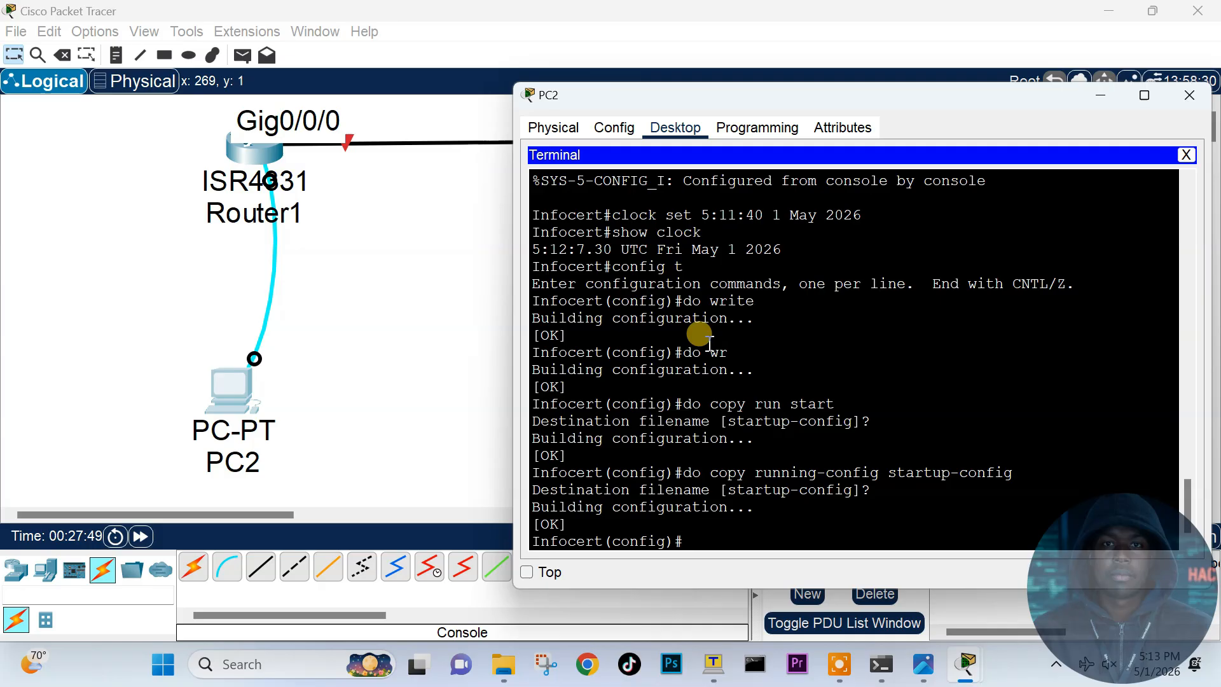
{"action": "type", "text": "end"}
Step: Back in privileged mode, save the configuration with write, wr and copy run start
{"action": "key", "text": "Return"}
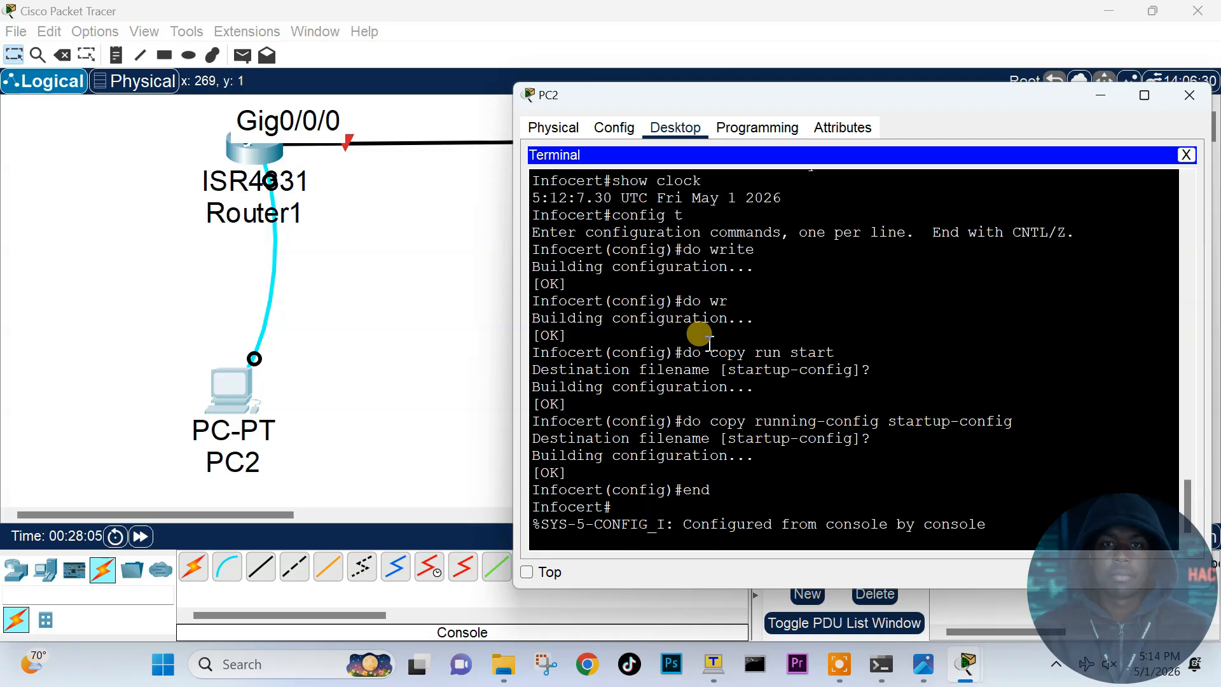
{"action": "type", "text": "write"}
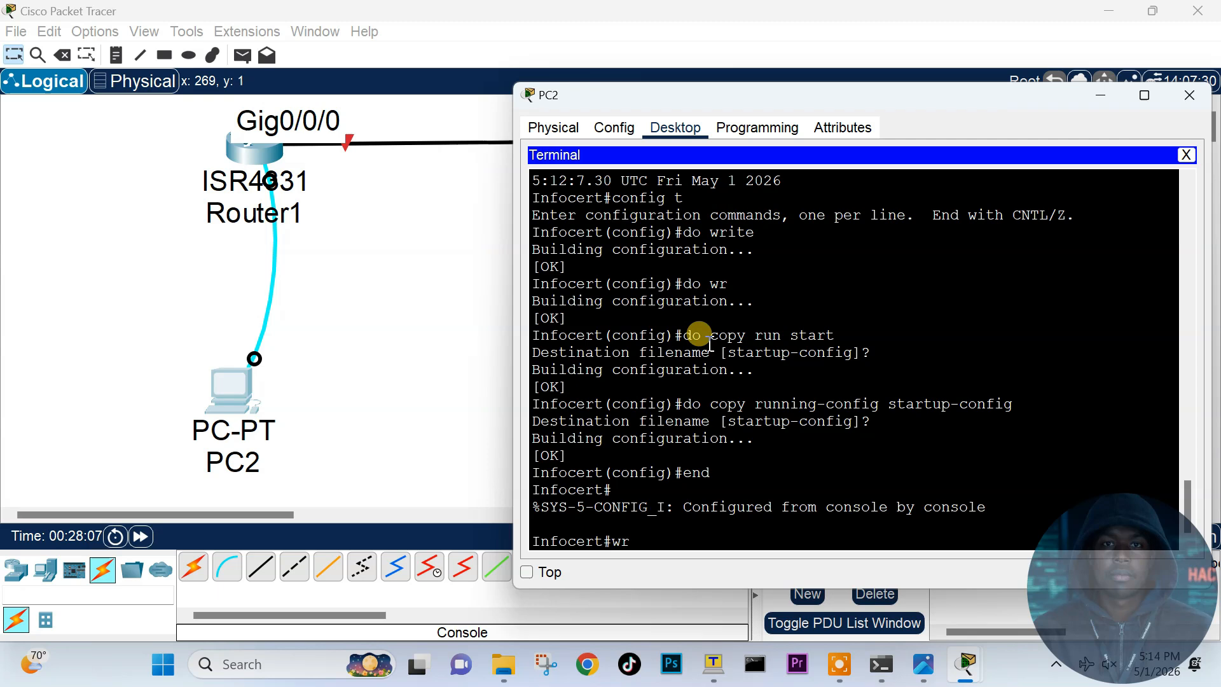
{"action": "key", "text": "Return"}
{"action": "type", "text": "wr"}
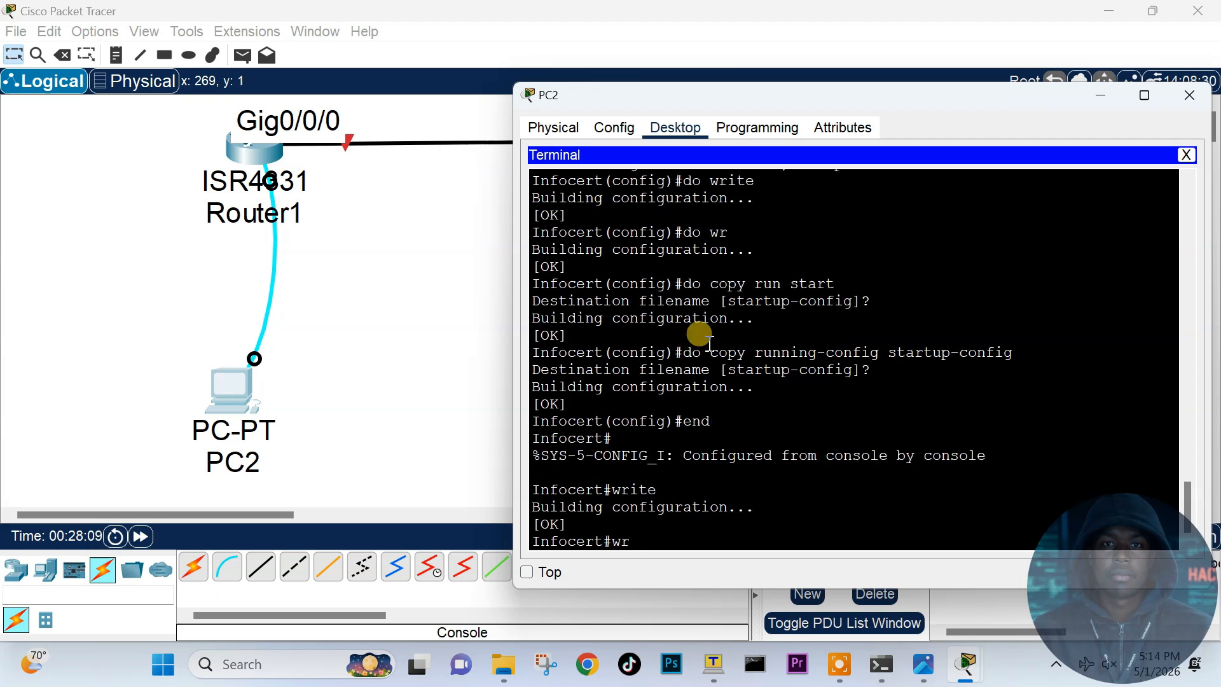
{"action": "key", "text": "Return"}
{"action": "type", "text": "copy run start"}
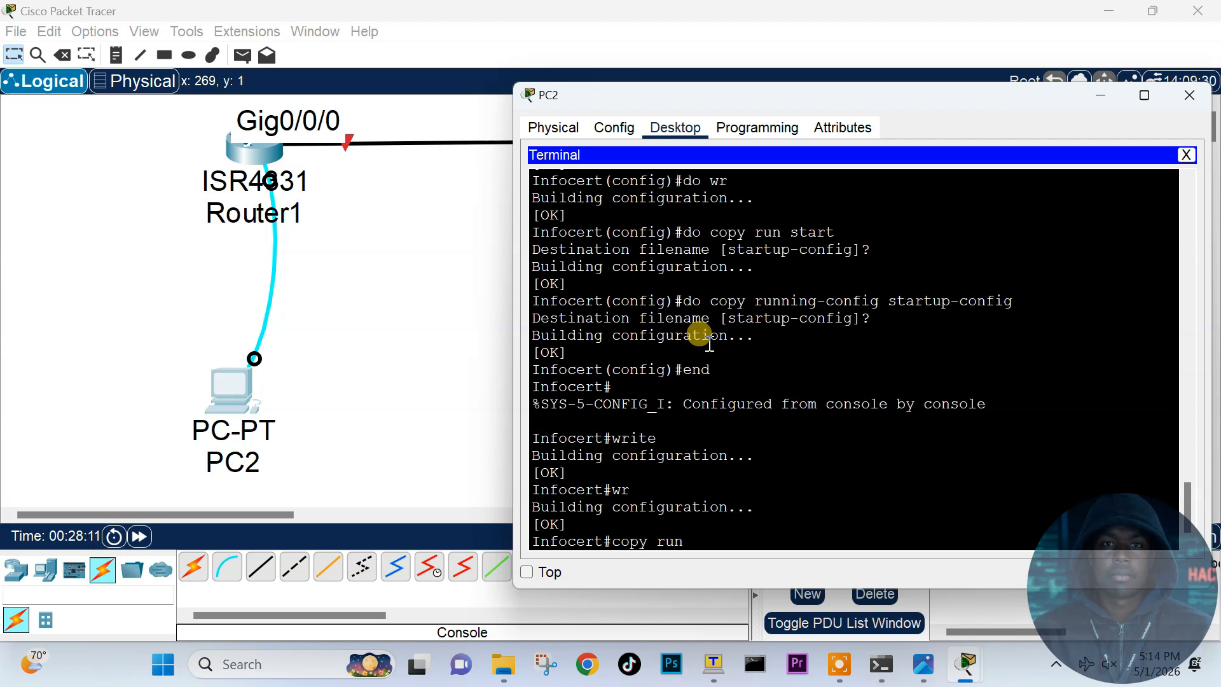
{"action": "key", "text": "Return"}
{"action": "key", "text": "Return"}
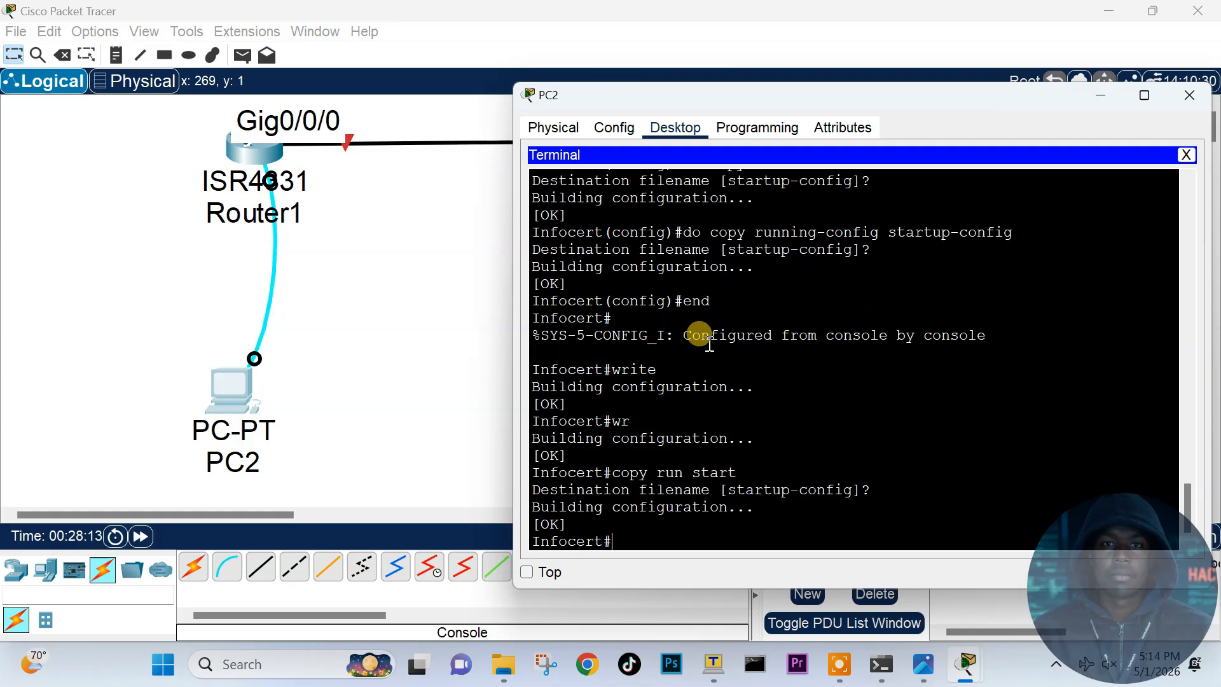
Step: Save again with copy running-config startup-config, once typed in full and once Tab-completed
{"action": "type", "text": "copy r"}
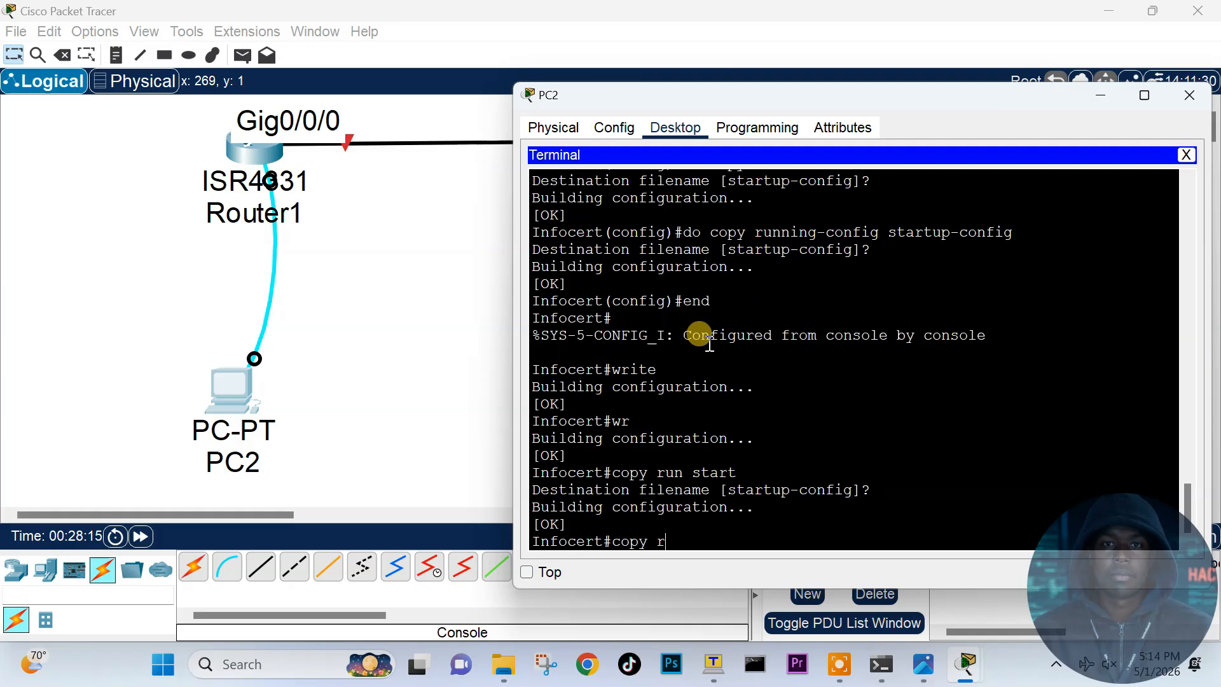
{"action": "type", "text": "unning-onfig"}
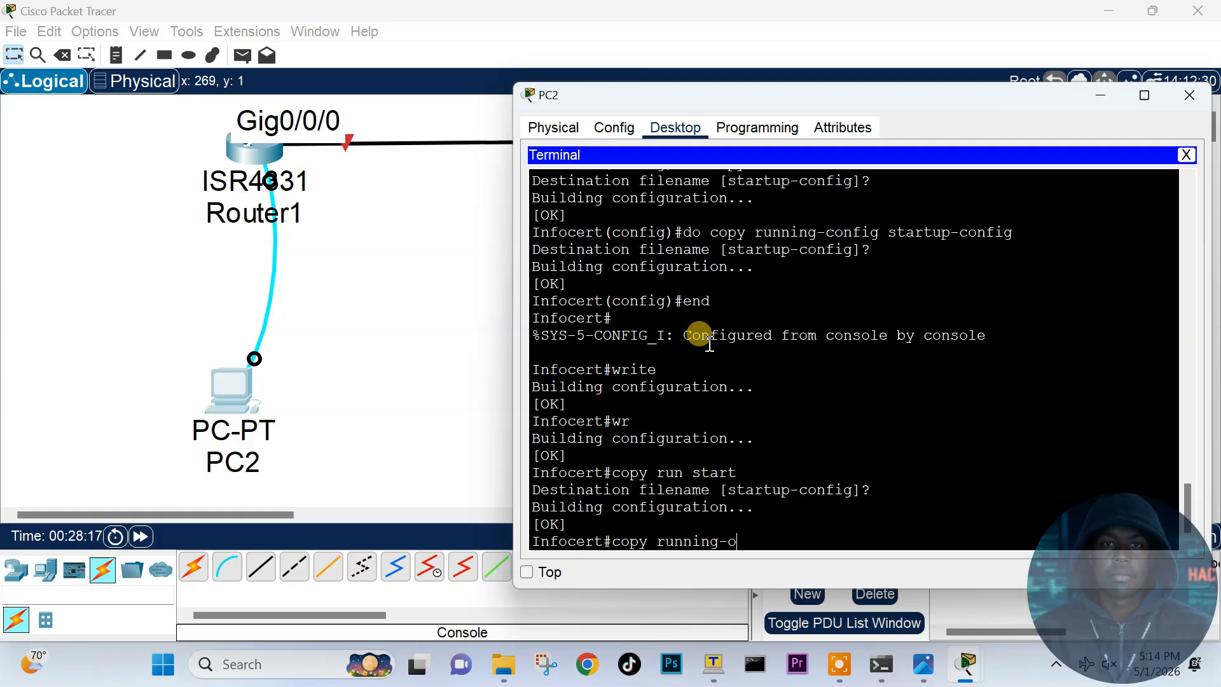
{"action": "key", "text": "BackSpace"}
{"action": "key", "text": "BackSpace"}
{"action": "key", "text": "BackSpace"}
{"action": "key", "text": "BackSpace"}
{"action": "key", "text": "BackSpace"}
{"action": "type", "text": "config startup-config"}
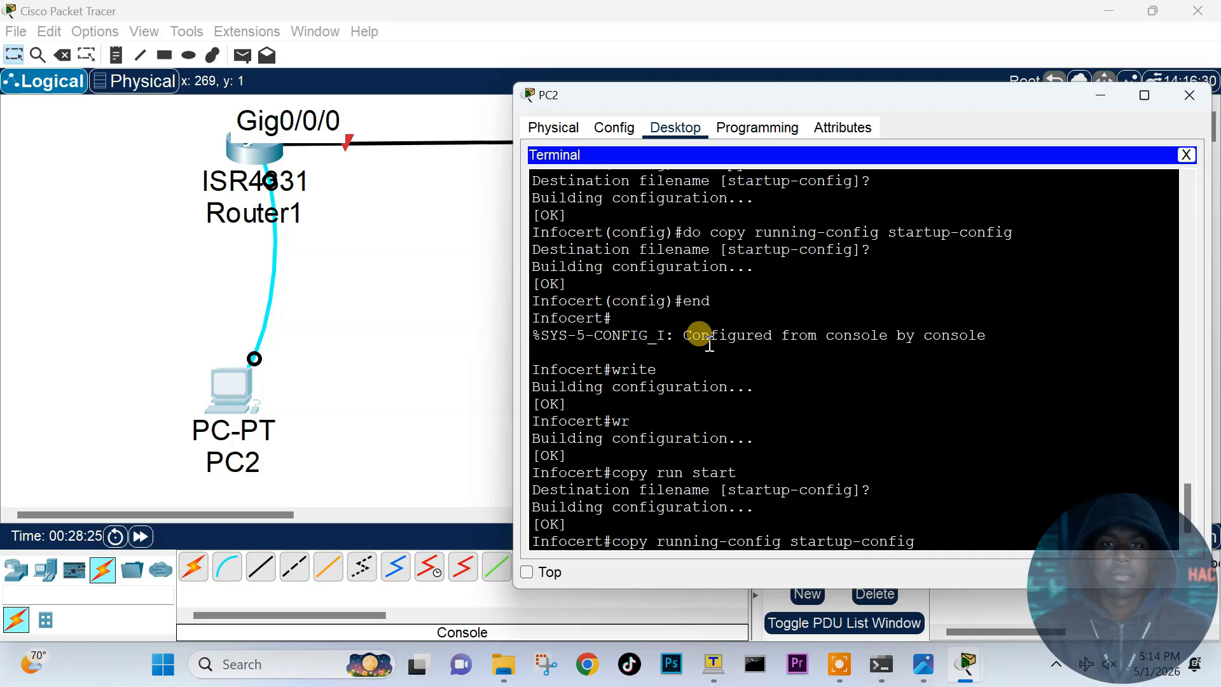
{"action": "key", "text": "Return"}
{"action": "key", "text": "Return"}
{"action": "key", "text": "Return"}
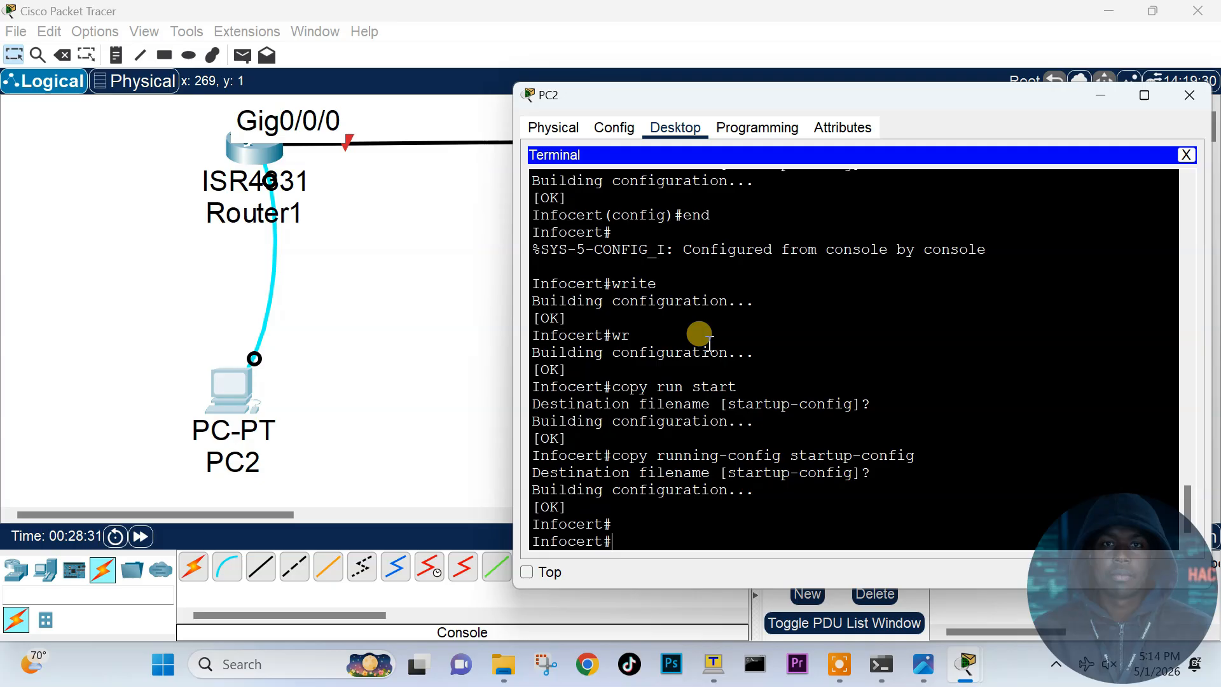
{"action": "type", "text": "copy run"}
{"action": "key", "text": "Tab"}
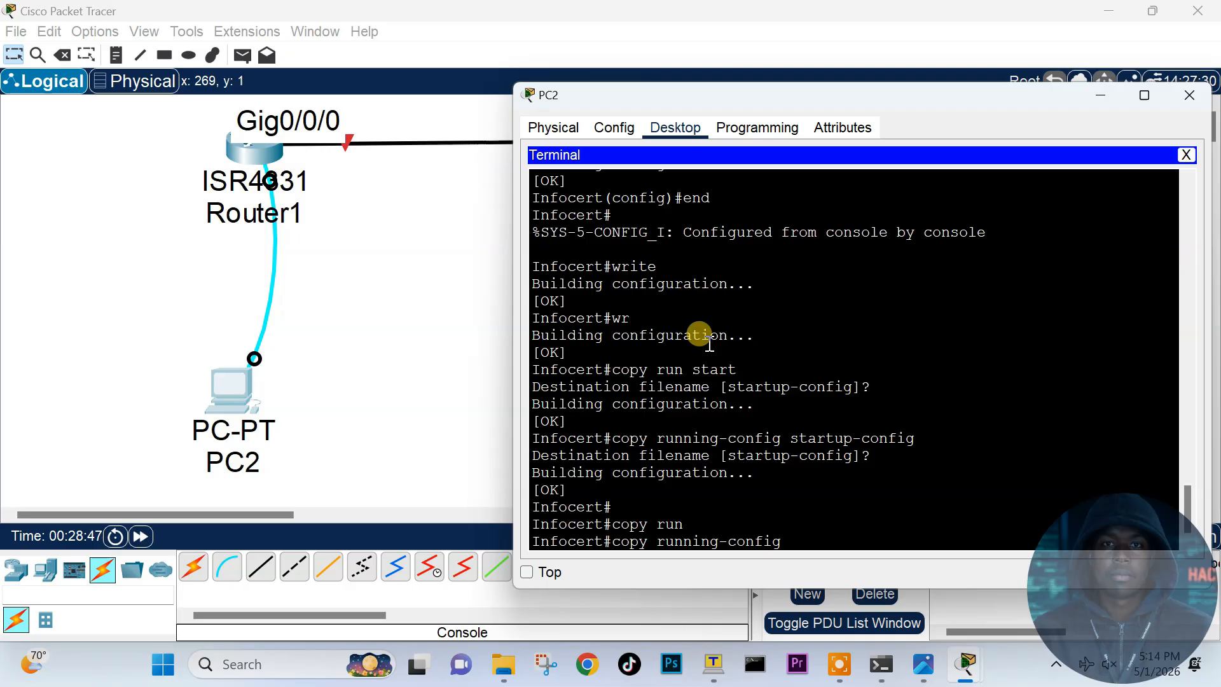
{"action": "type", "text": "sta"}
{"action": "key", "text": "Tab"}
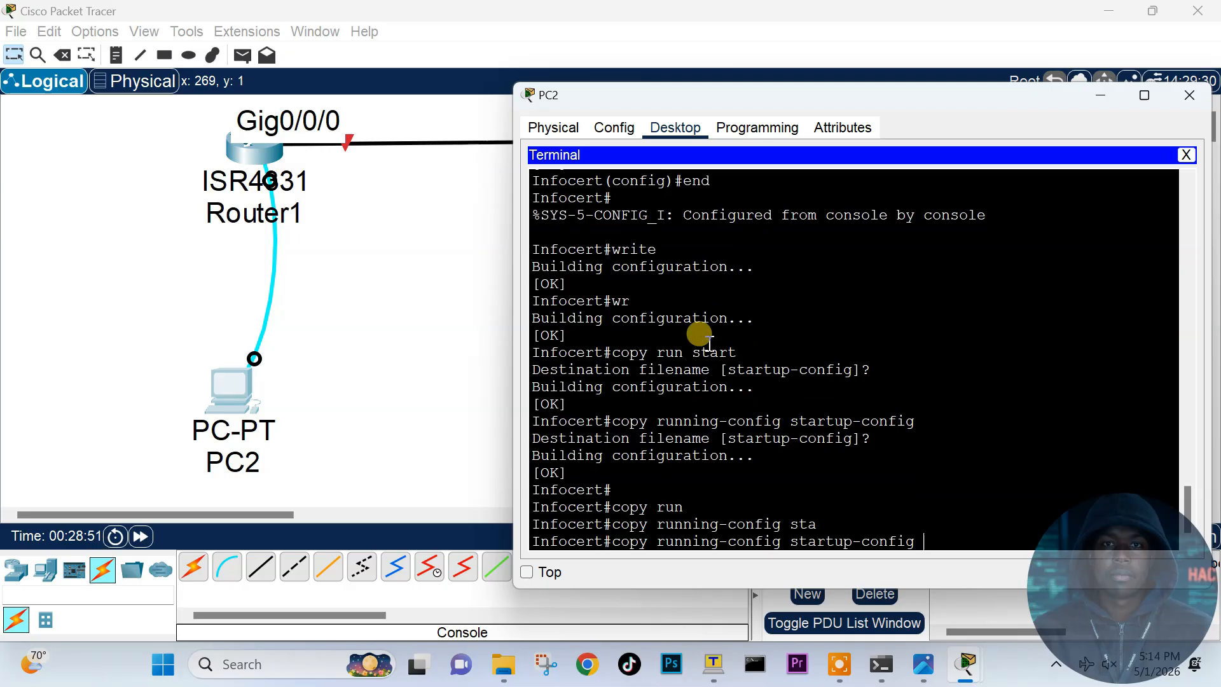
{"action": "key", "text": "Return"}
{"action": "key", "text": "Return"}
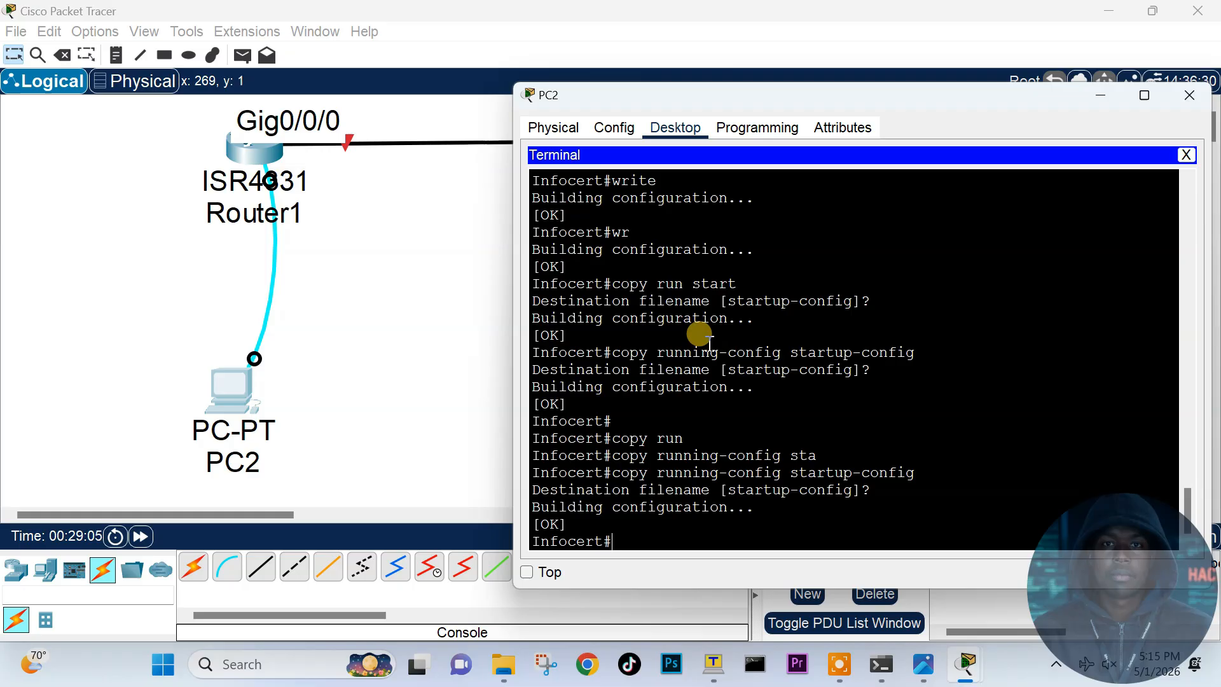
Step: Type the reload command on the console
{"action": "type", "text": "relaod"}
{"action": "key", "text": "BackSpace"}
{"action": "key", "text": "BackSpace"}
{"action": "key", "text": "BackSpace"}
{"action": "type", "text": "oad"}
Step: Confirm the reload, log back in with the console password after boot, and run enable
{"action": "key", "text": "Return"}
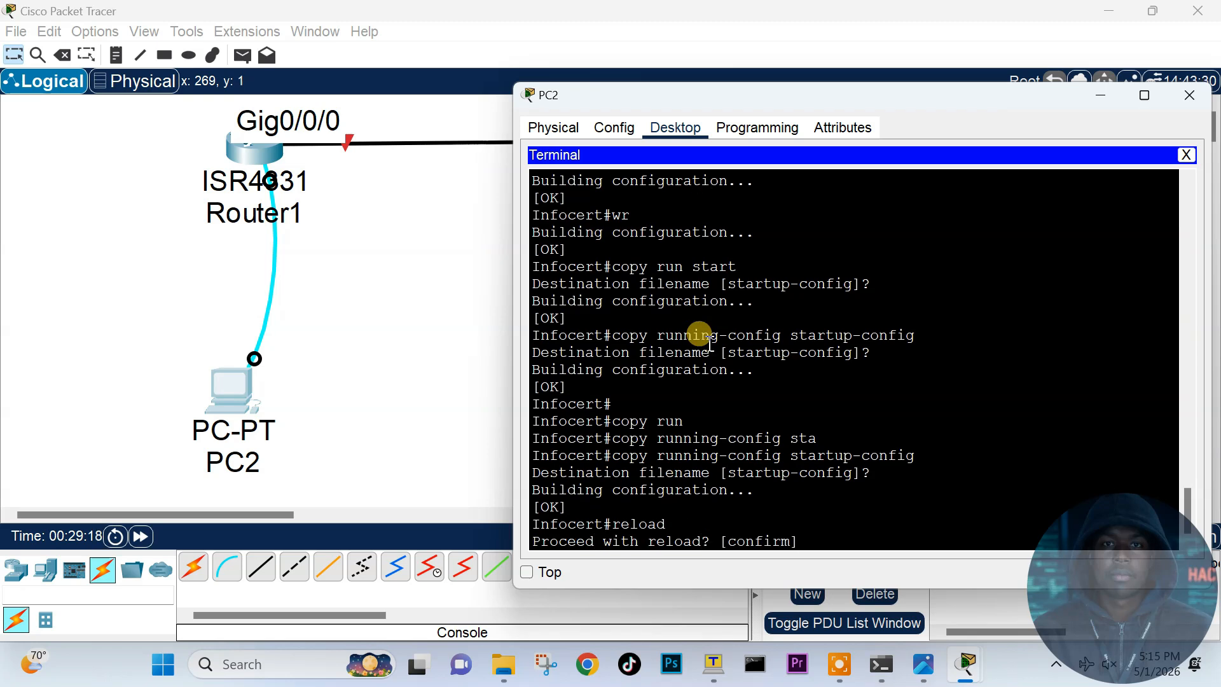
{"action": "key", "text": "Return"}
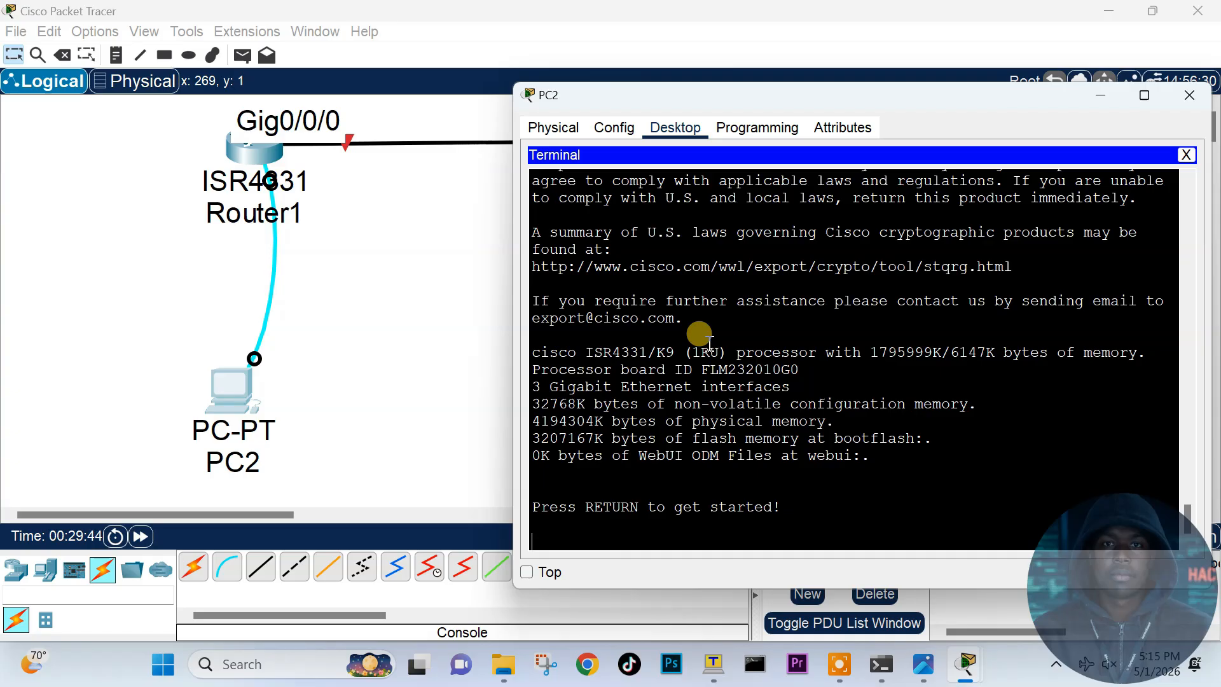
{"action": "key", "text": "Return"}
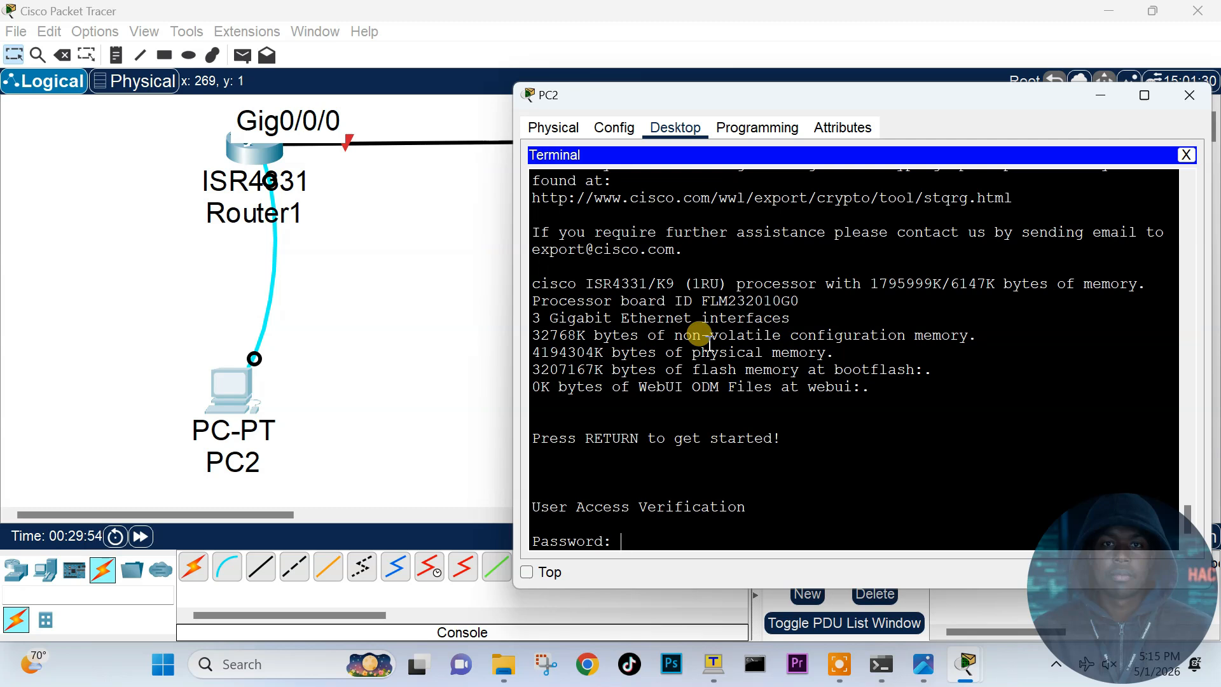
{"action": "key", "text": "Return"}
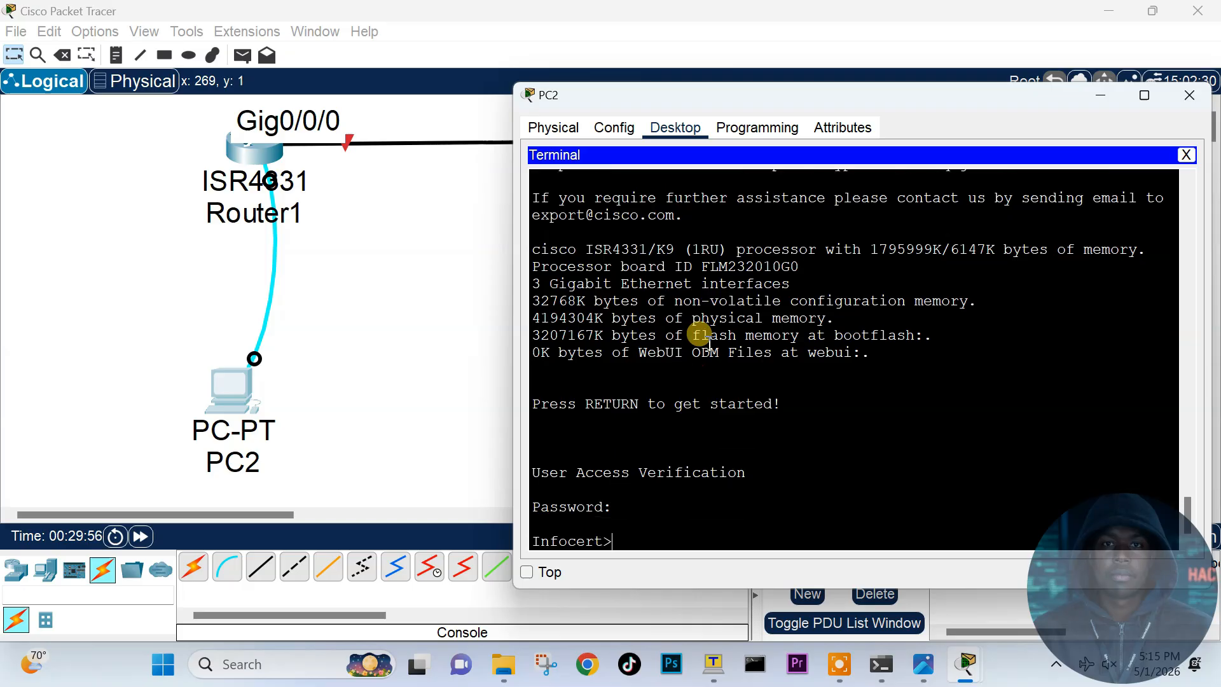
{"action": "type", "text": "enable"}
{"action": "key", "text": "Return"}
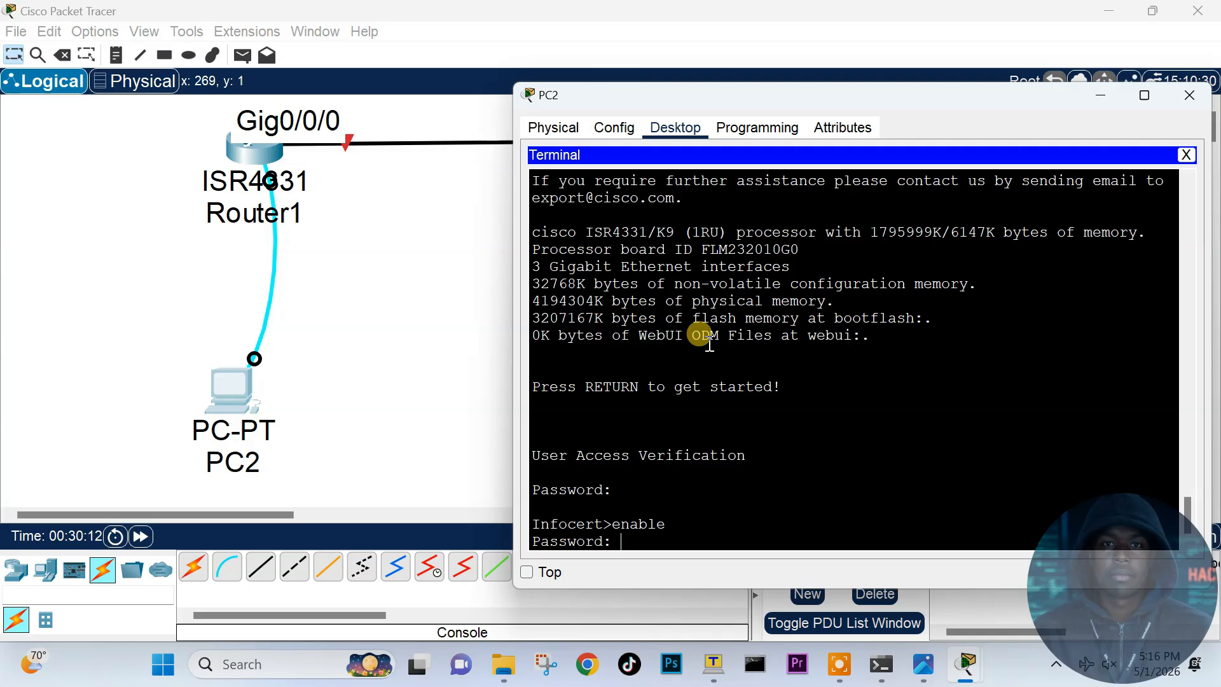
{"action": "scroll", "coordinate": [636, 330], "scroll_direction": "up", "scroll_amount": 2}
Step: Review the earlier console password and enable secret commands, then enter the enable secret to reach Infocert#
{"action": "scroll", "coordinate": [638, 331], "scroll_direction": "up", "scroll_amount": 15}
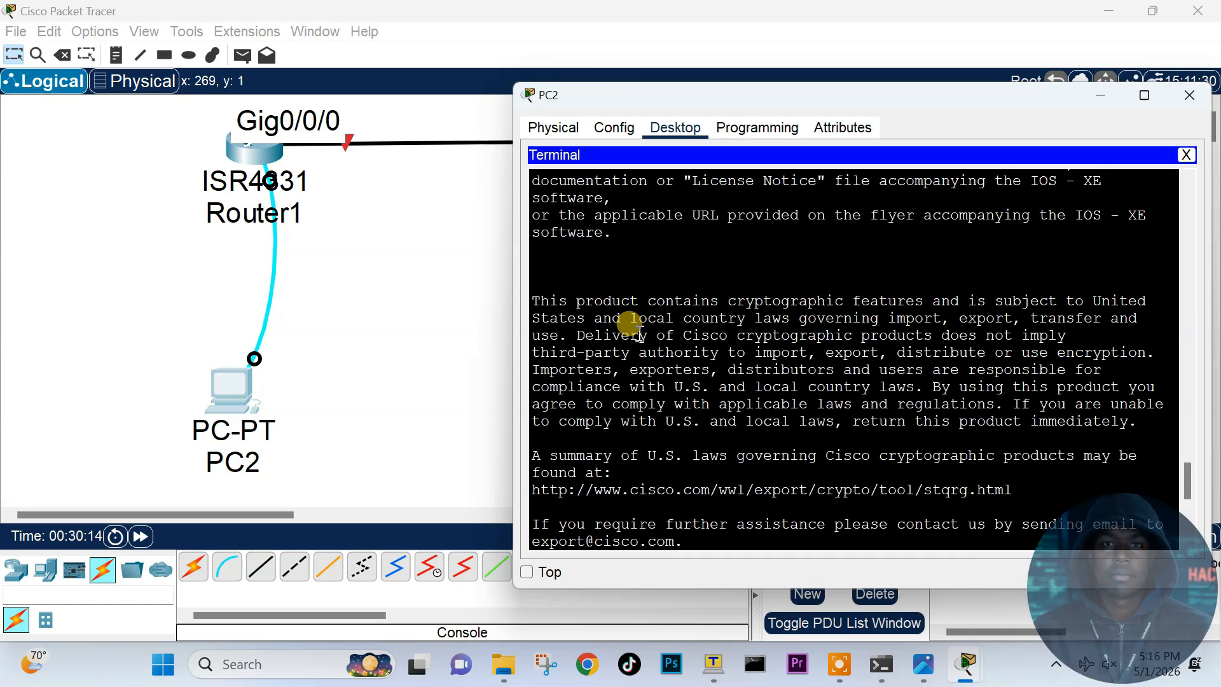
{"action": "scroll", "coordinate": [639, 334], "scroll_direction": "up", "scroll_amount": 15}
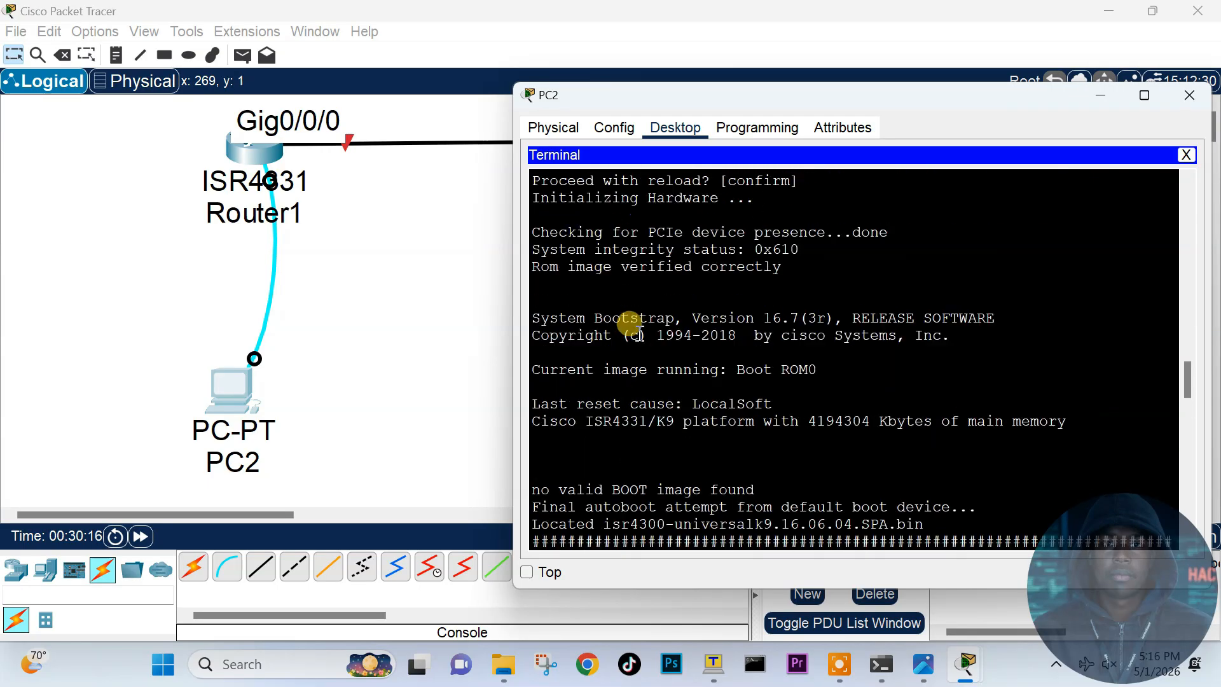
{"action": "scroll", "coordinate": [633, 327], "scroll_direction": "up", "scroll_amount": 7}
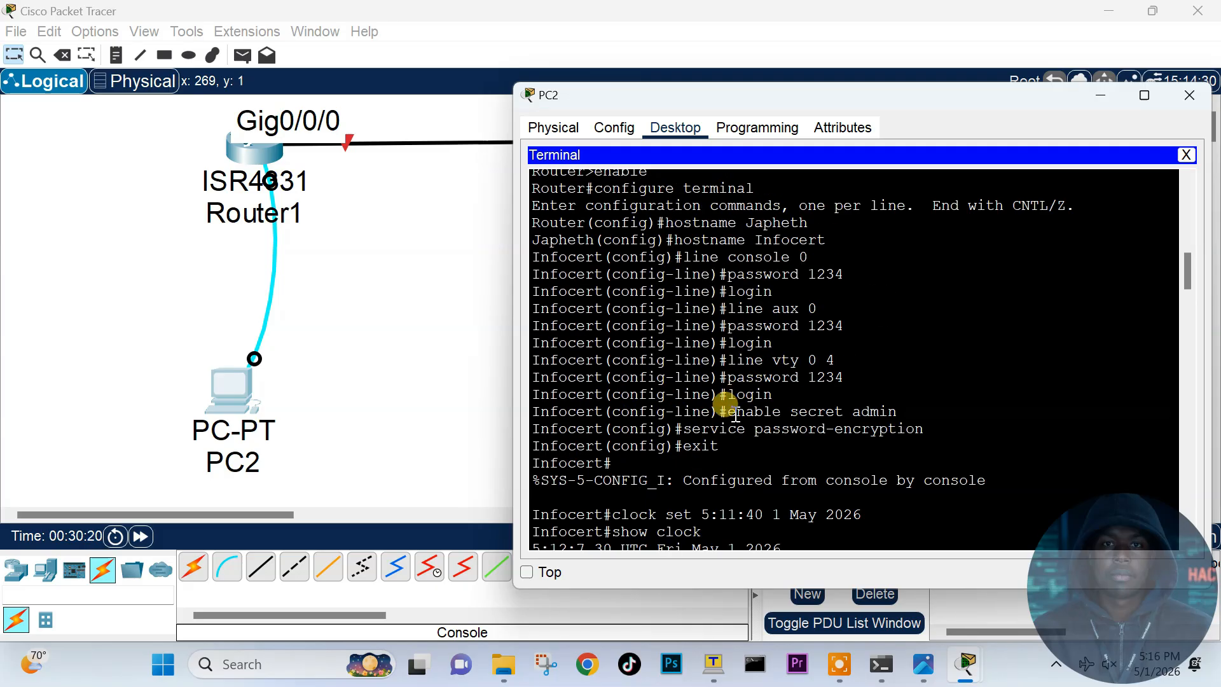
{"action": "left_click_drag", "start_coordinate": [800, 274], "coordinate": [844, 273]}
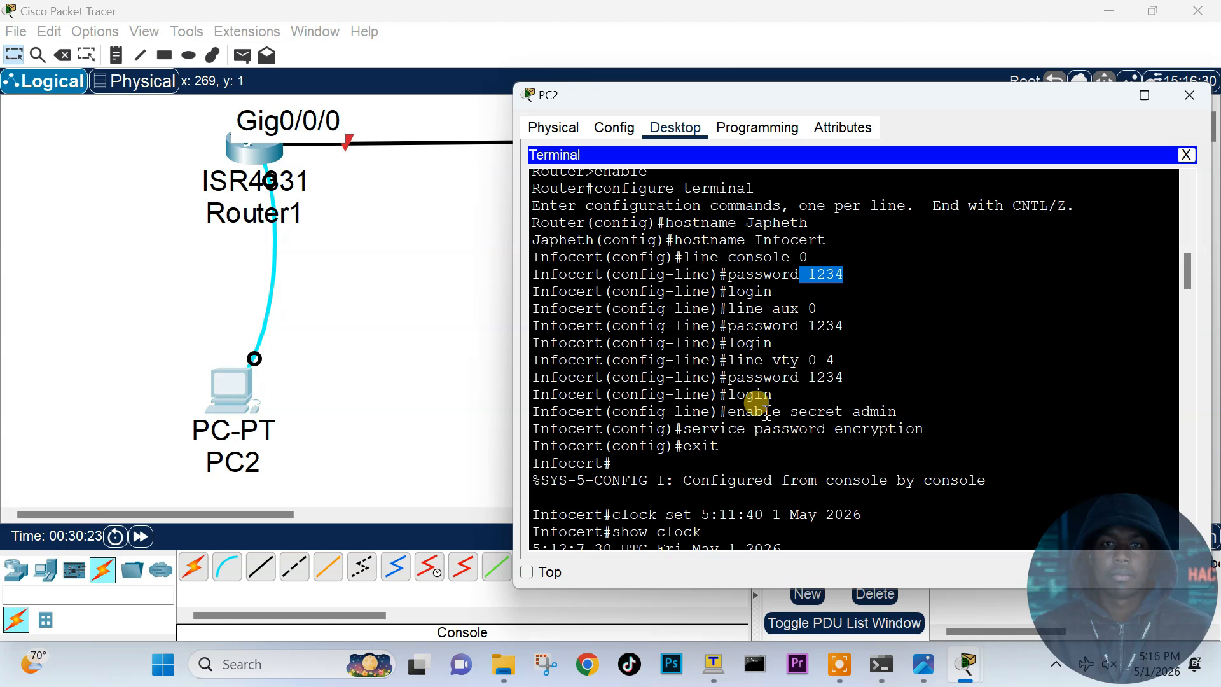
{"action": "left_click_drag", "start_coordinate": [850, 412], "coordinate": [894, 413]}
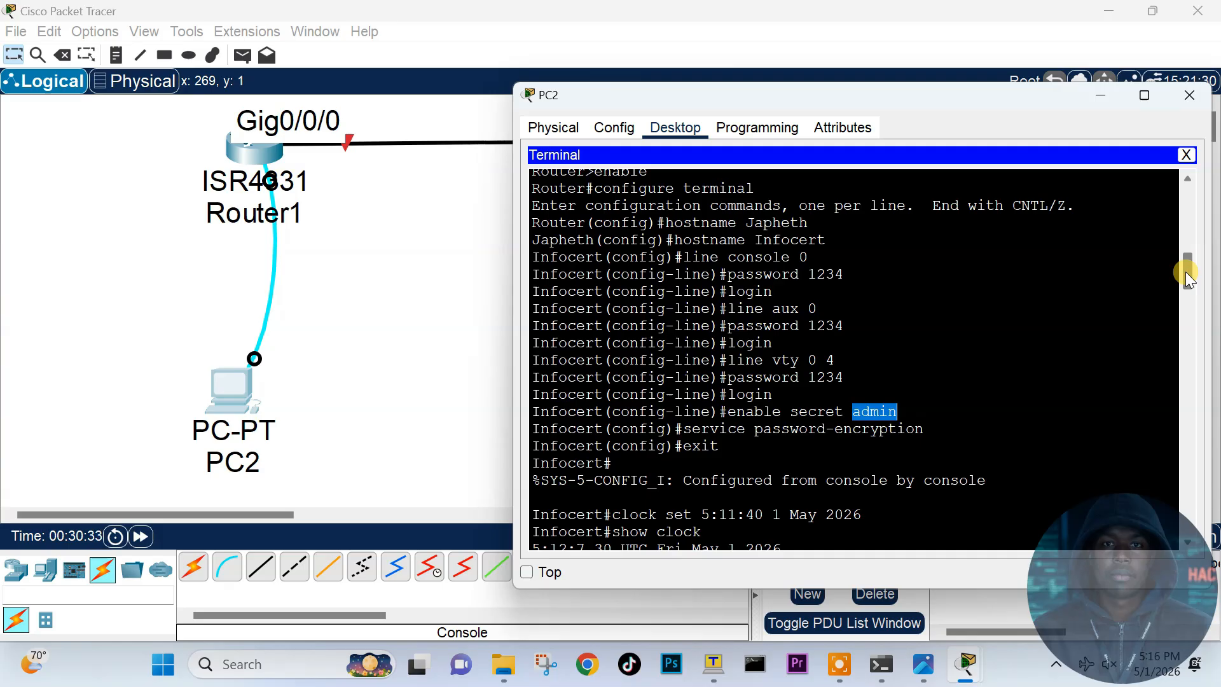
{"action": "left_click_drag", "start_coordinate": [1185, 272], "coordinate": [1176, 555]}
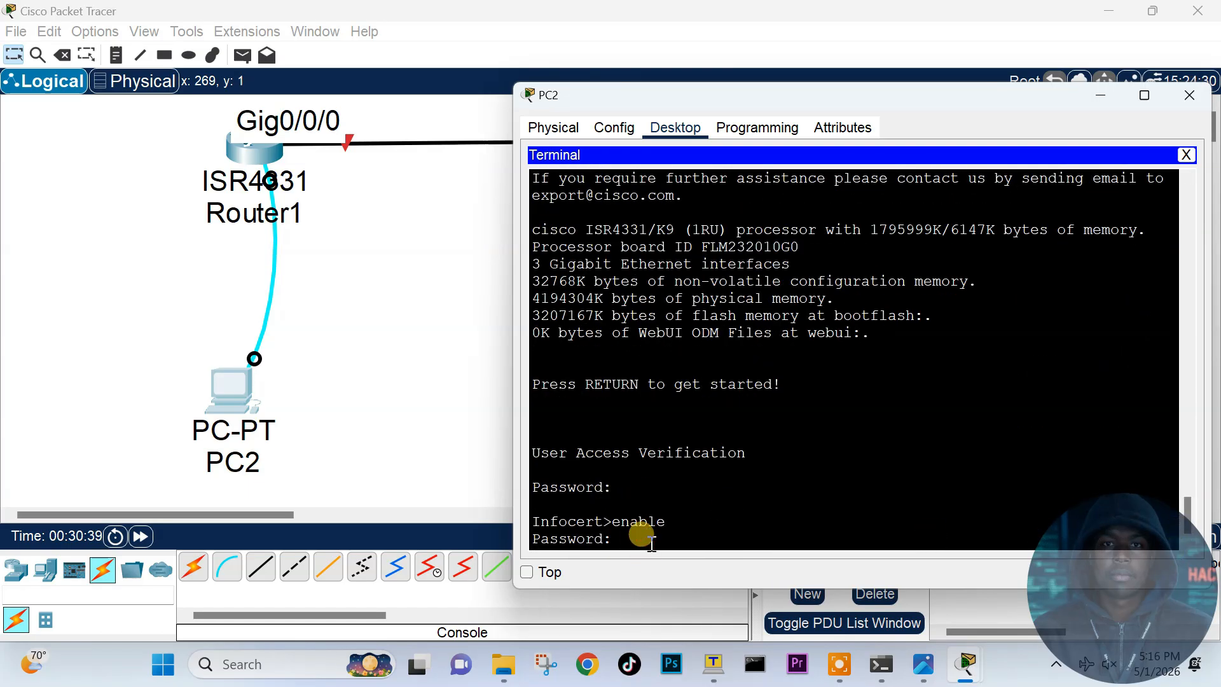
{"action": "key", "text": "Return"}
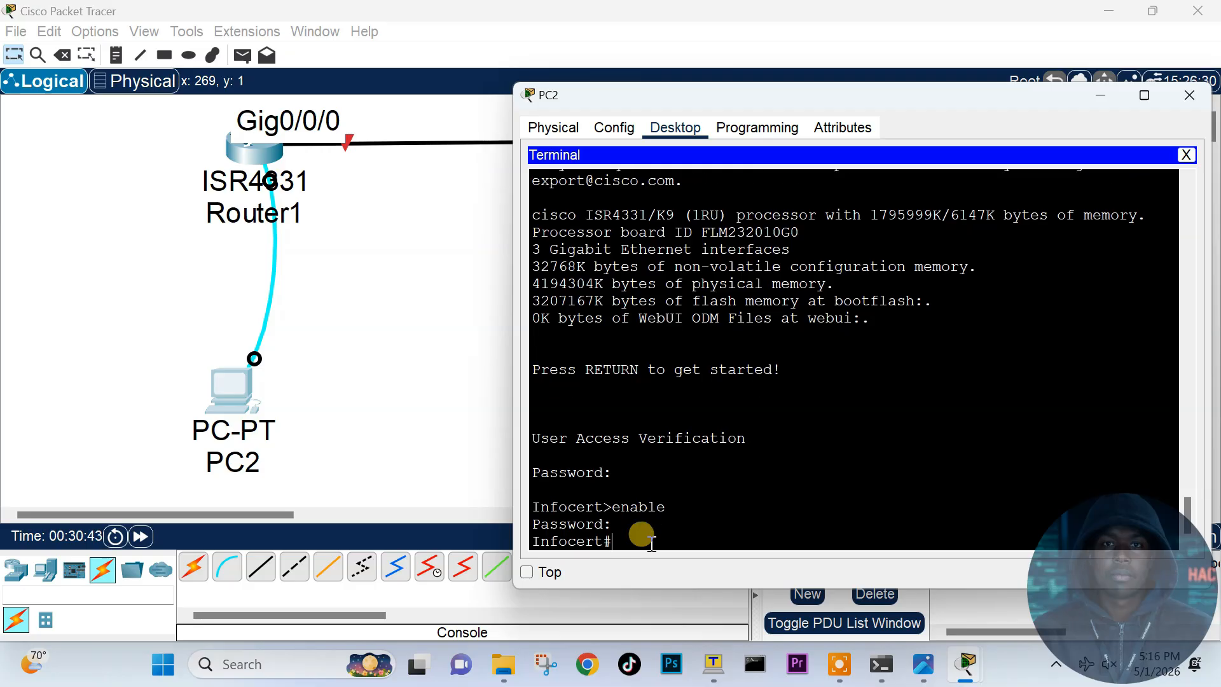
{"action": "type", "text": "show run"}
Step: Run show running-config and highlight the 777-byte size, password-encryption and hostname Infocert lines
{"action": "key", "text": "Tab"}
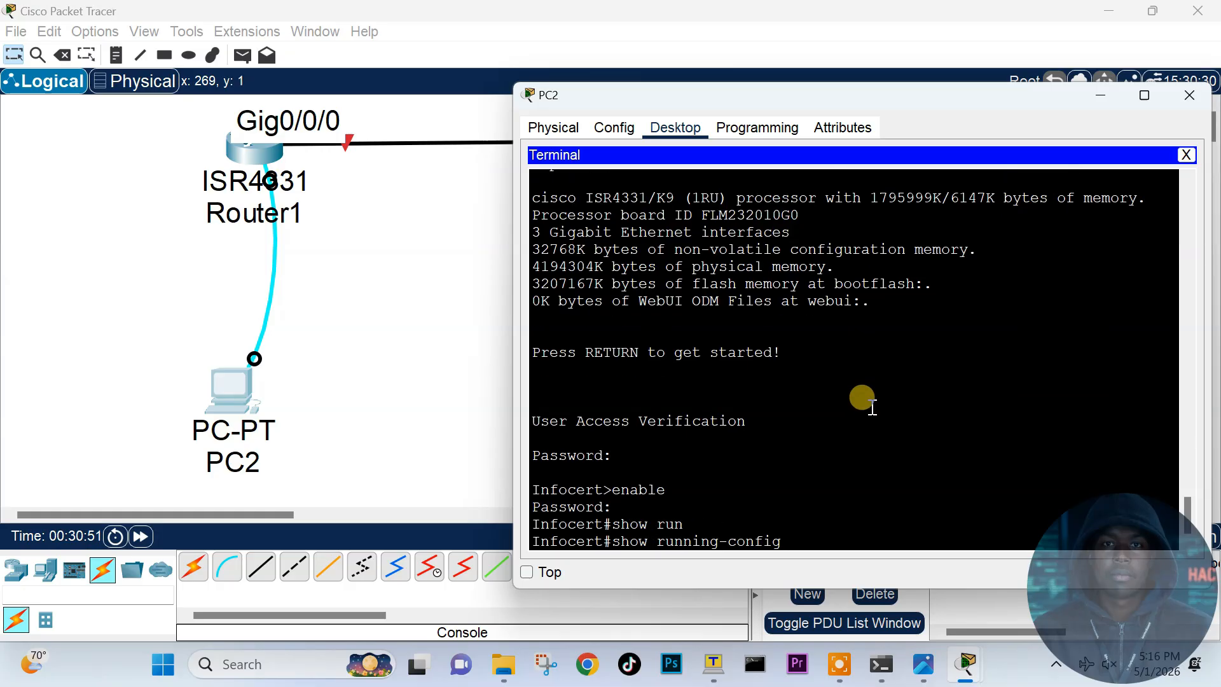
{"action": "key", "text": "Return"}
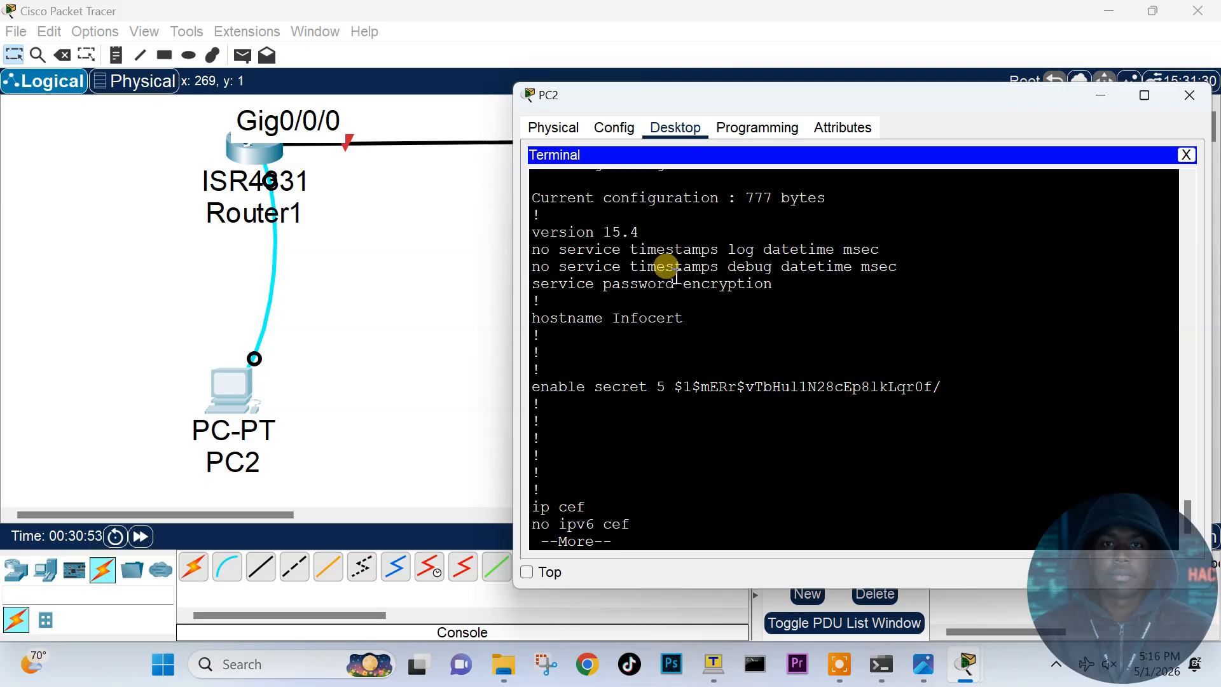
{"action": "left_click_drag", "start_coordinate": [537, 198], "coordinate": [837, 201]}
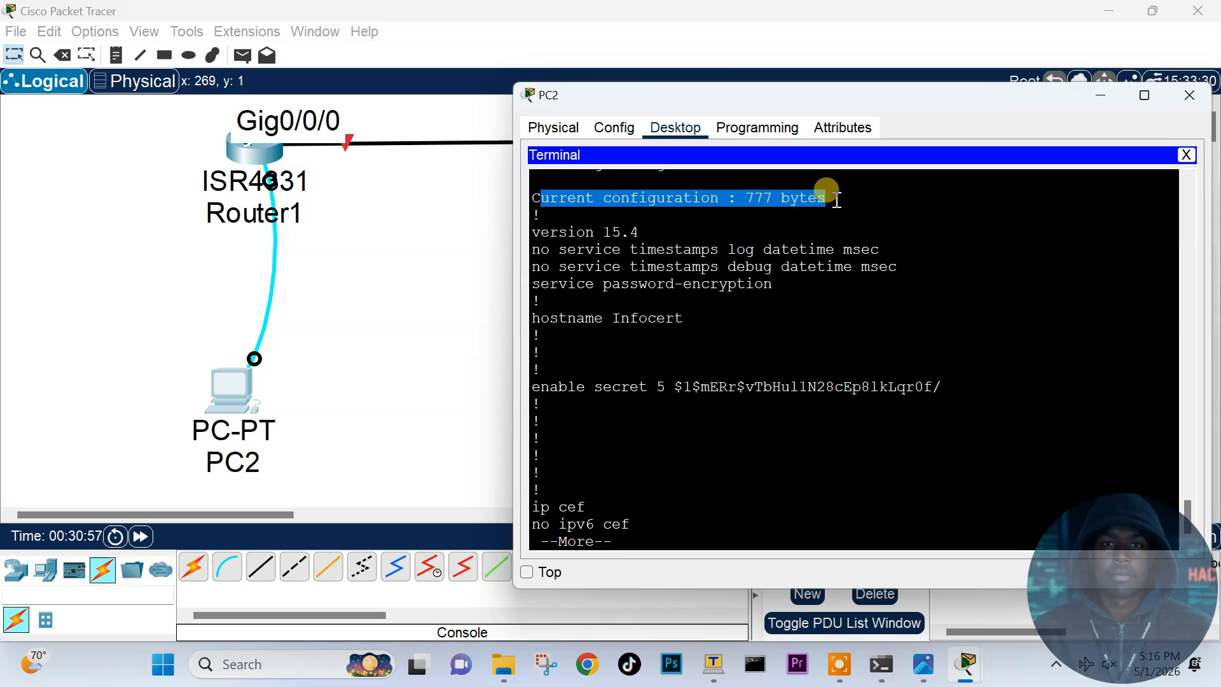
{"action": "left_click", "coordinate": [743, 200]}
{"action": "double_click", "coordinate": [745, 199]}
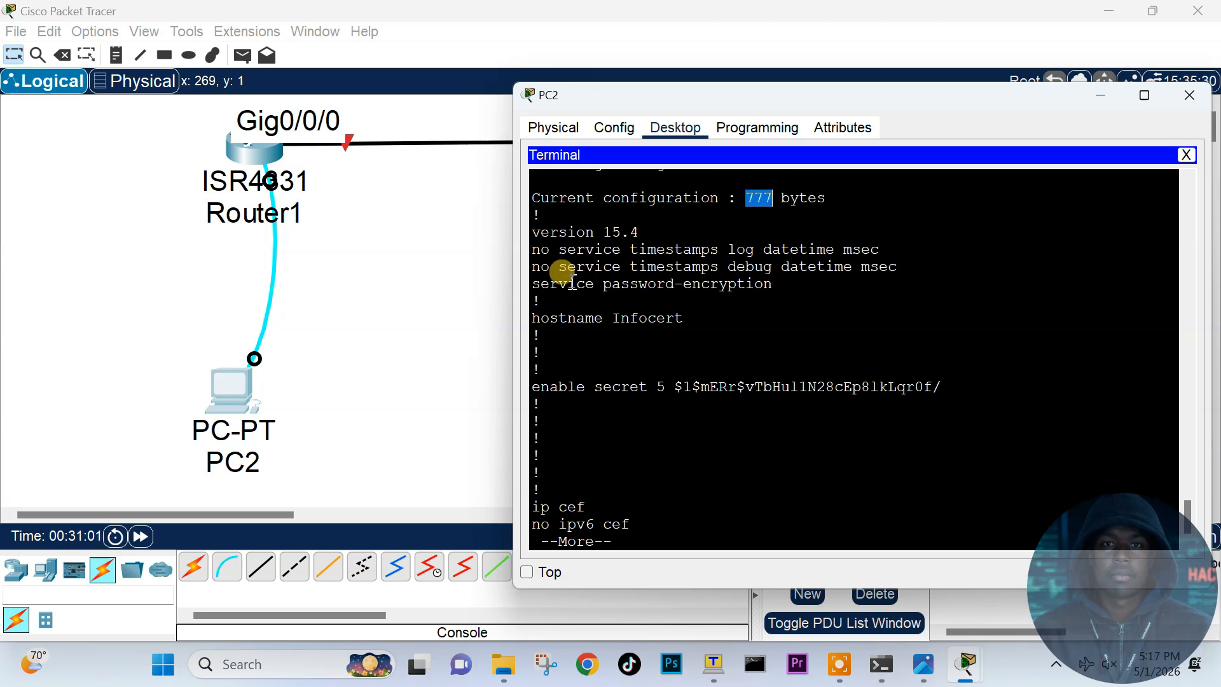
{"action": "left_click_drag", "start_coordinate": [528, 245], "coordinate": [763, 284]}
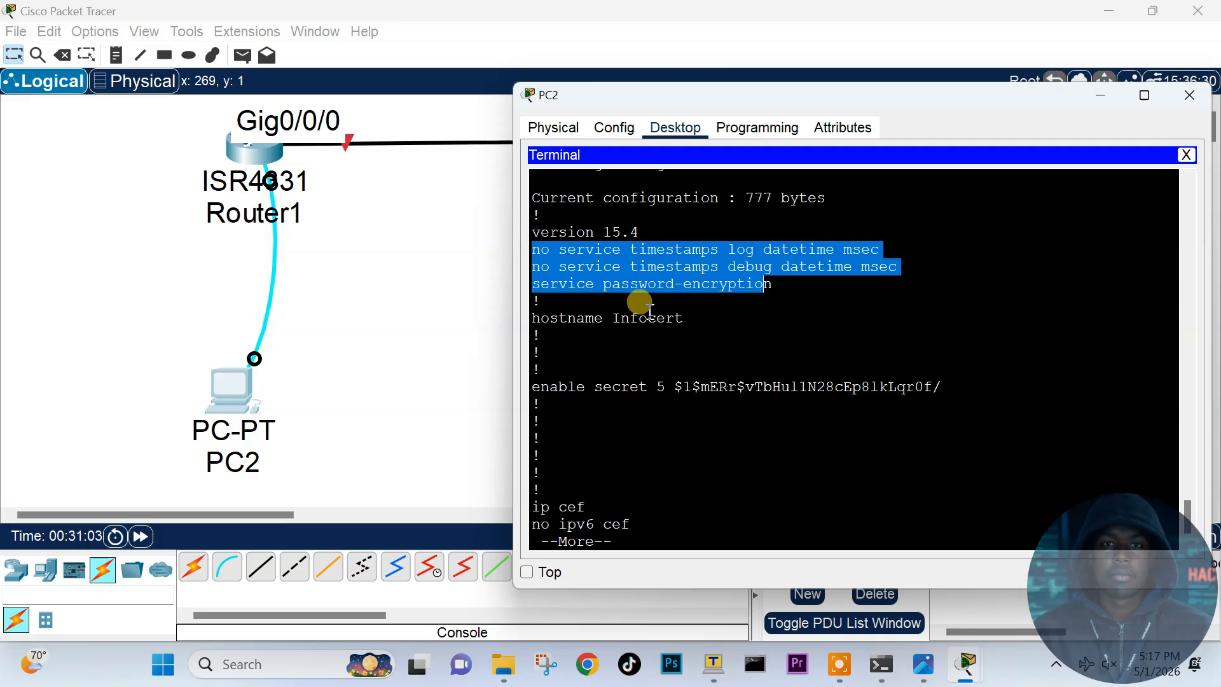
{"action": "double_click", "coordinate": [678, 317]}
{"action": "key", "text": "Return"}
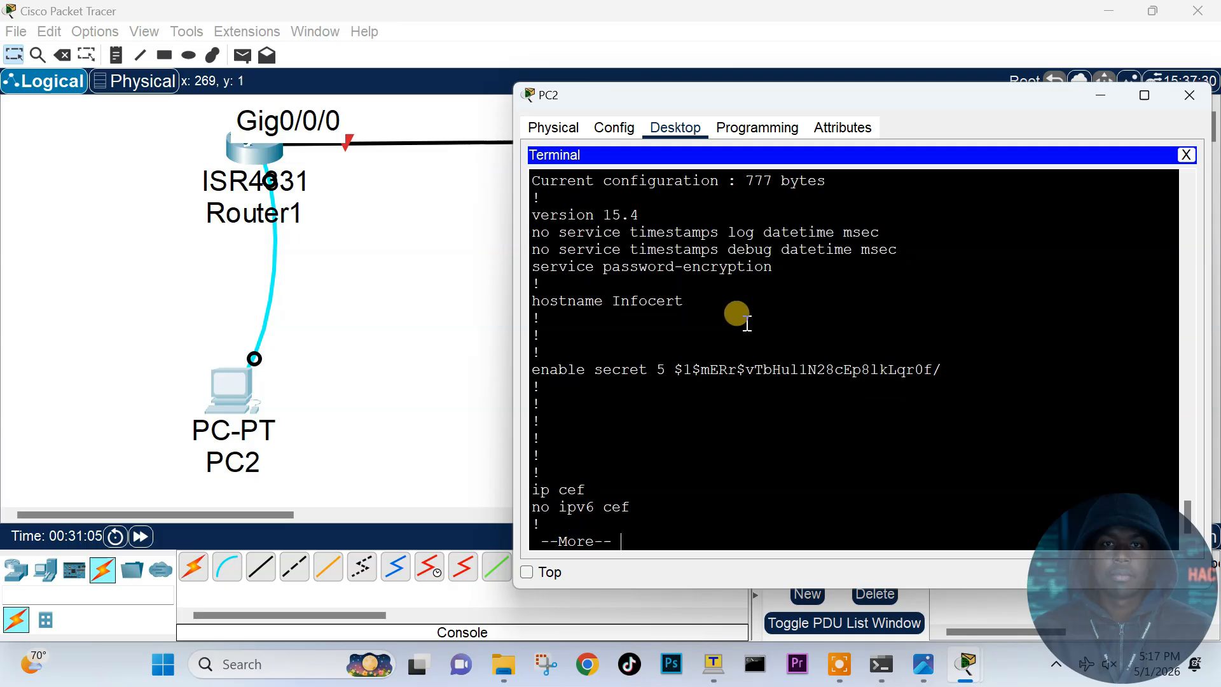
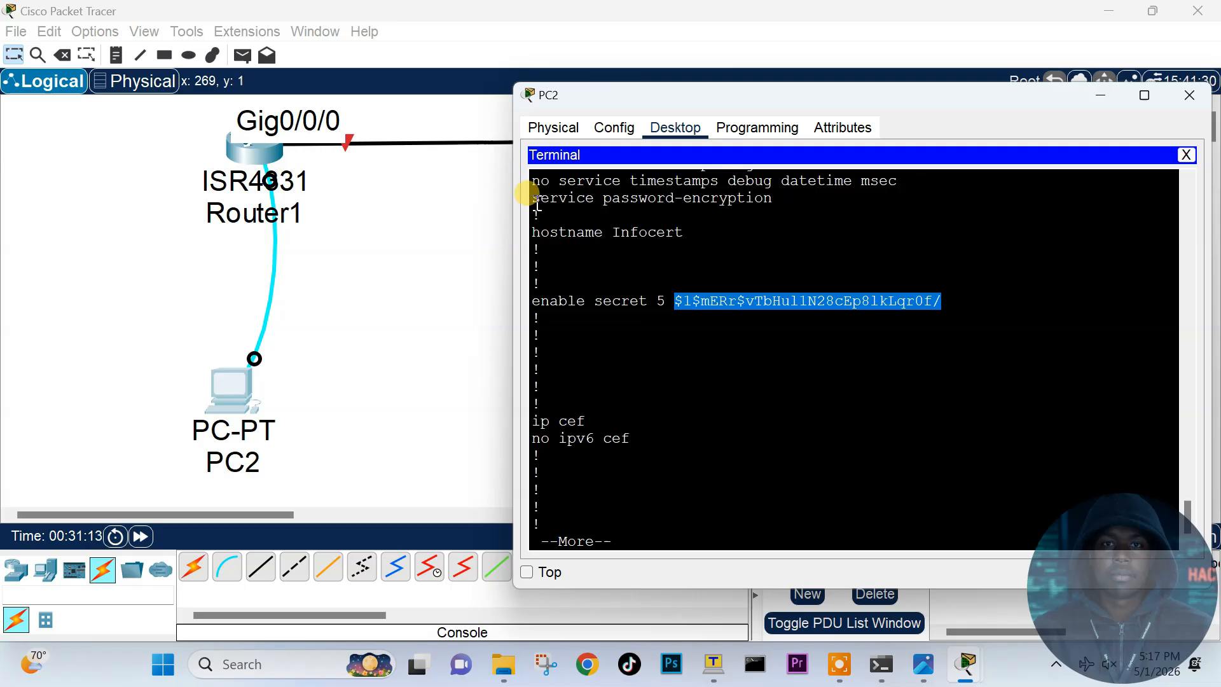
Step: Highlight the service password-encryption line, then page down to the encrypted con, aux and vty passwords
{"action": "left_click_drag", "start_coordinate": [532, 200], "coordinate": [746, 203]}
{"action": "scroll", "coordinate": [742, 224], "scroll_direction": "down", "scroll_amount": 2}
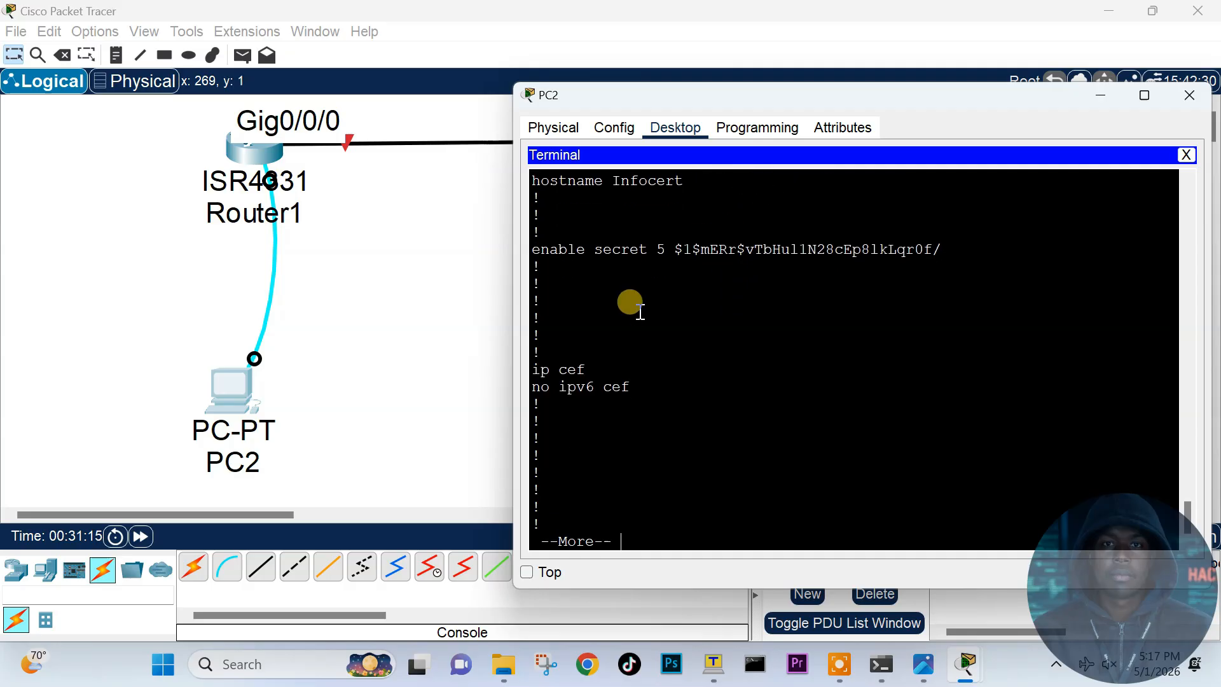
{"action": "key", "text": "Return"}
{"action": "key", "text": "Return"}
{"action": "key", "text": "Return"}
{"action": "key", "text": "Return"}
{"action": "key", "text": "Return"}
{"action": "key", "text": "Return"}
{"action": "key", "text": "Return"}
{"action": "key", "text": "Return"}
{"action": "key", "text": "Return"}
{"action": "key", "text": "Return"}
{"action": "key", "text": "Return"}
{"action": "key", "text": "Return"}
{"action": "key", "text": "Return"}
{"action": "key", "text": "Return"}
{"action": "key", "text": "Return"}
{"action": "key", "text": "Return"}
{"action": "key", "text": "Return"}
{"action": "key", "text": "Return"}
{"action": "key", "text": "Return"}
{"action": "key", "text": "Return"}
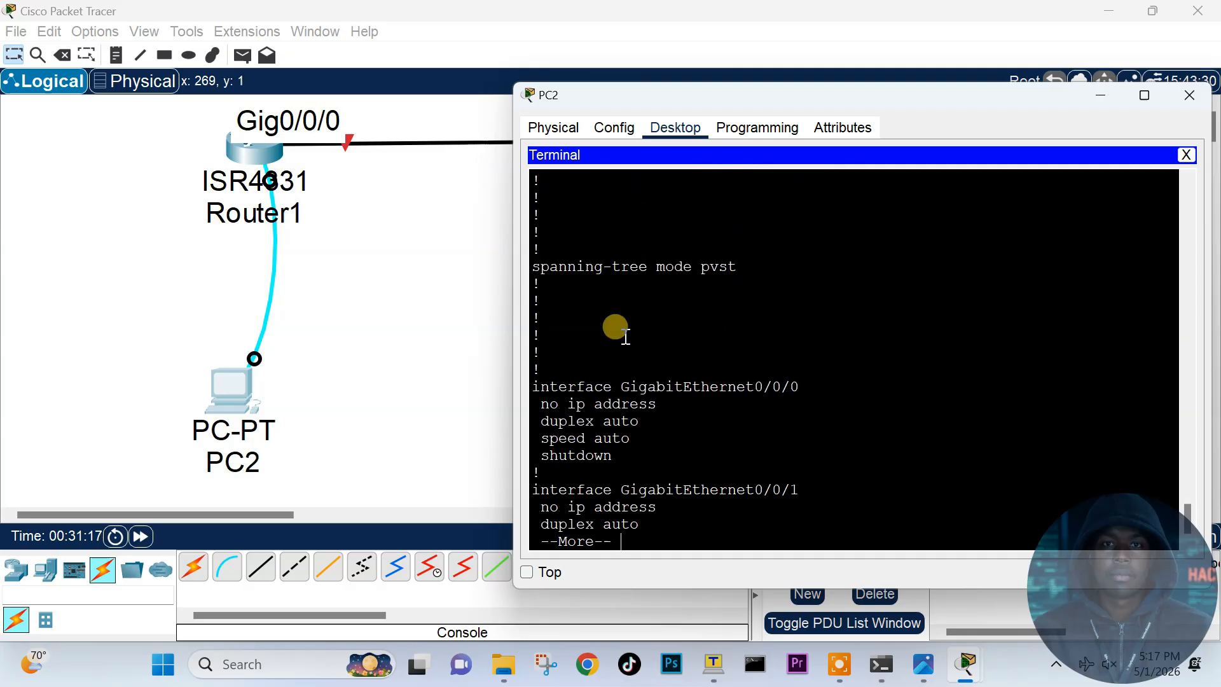
{"action": "key", "text": "Return"}
{"action": "key", "text": "Return"}
{"action": "key", "text": "Return"}
{"action": "key", "text": "Return"}
{"action": "key", "text": "Return"}
{"action": "key", "text": "Return"}
{"action": "key", "text": "Return"}
{"action": "key", "text": "Return"}
{"action": "key", "text": "Return"}
{"action": "key", "text": "Return"}
{"action": "key", "text": "Return"}
{"action": "key", "text": "Return"}
{"action": "key", "text": "Return"}
{"action": "key", "text": "Return"}
{"action": "key", "text": "Return"}
{"action": "key", "text": "Return"}
{"action": "key", "text": "Return"}
{"action": "key", "text": "Return"}
{"action": "key", "text": "Return"}
{"action": "key", "text": "Return"}
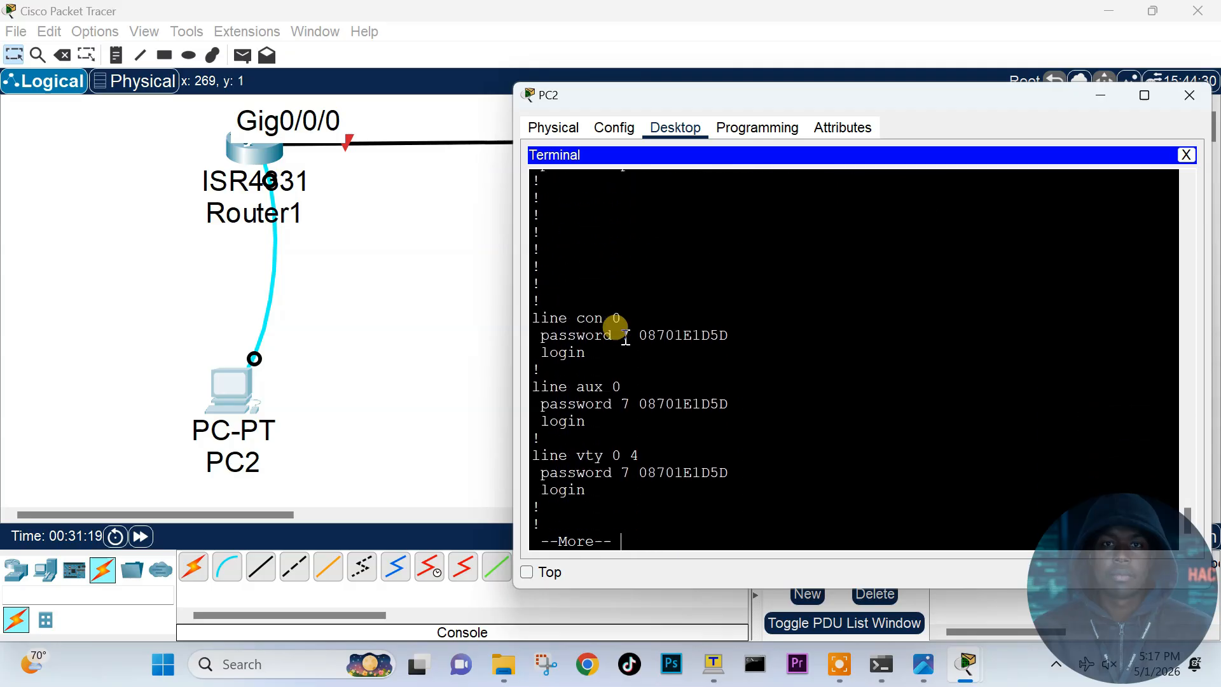
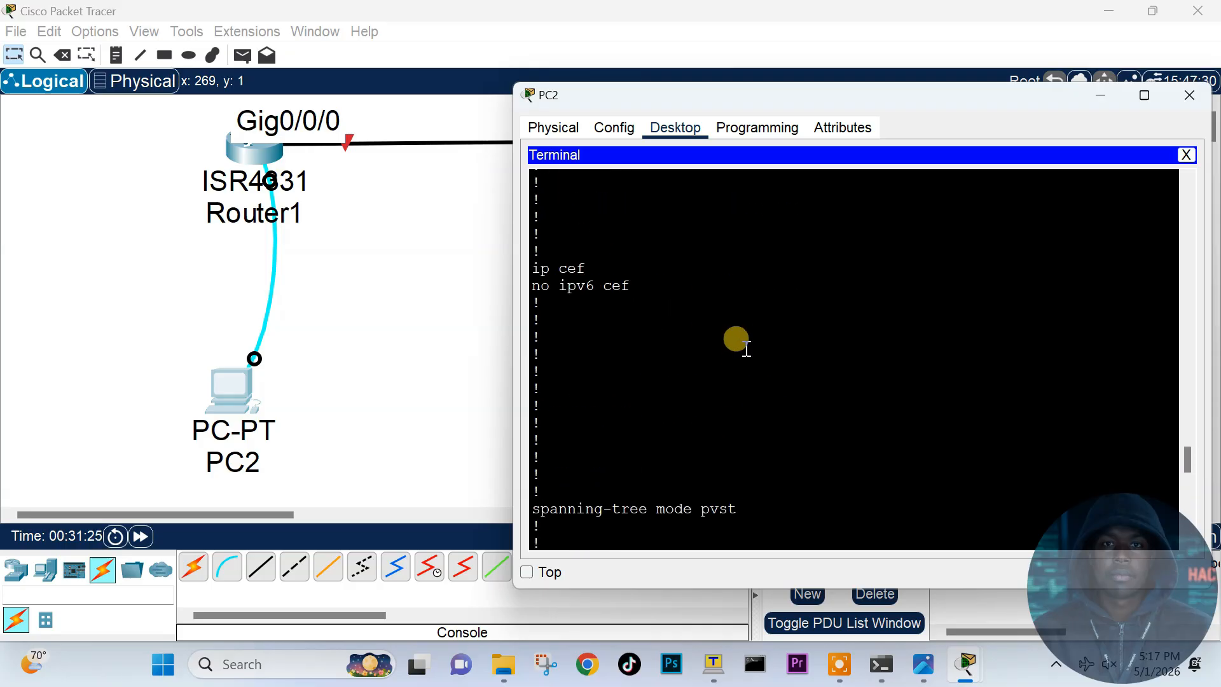
{"action": "scroll", "coordinate": [746, 348], "scroll_direction": "up", "scroll_amount": 10}
{"action": "left_click_drag", "start_coordinate": [536, 349], "coordinate": [845, 333]}
{"action": "scroll", "coordinate": [820, 366], "scroll_direction": "down", "scroll_amount": 10}
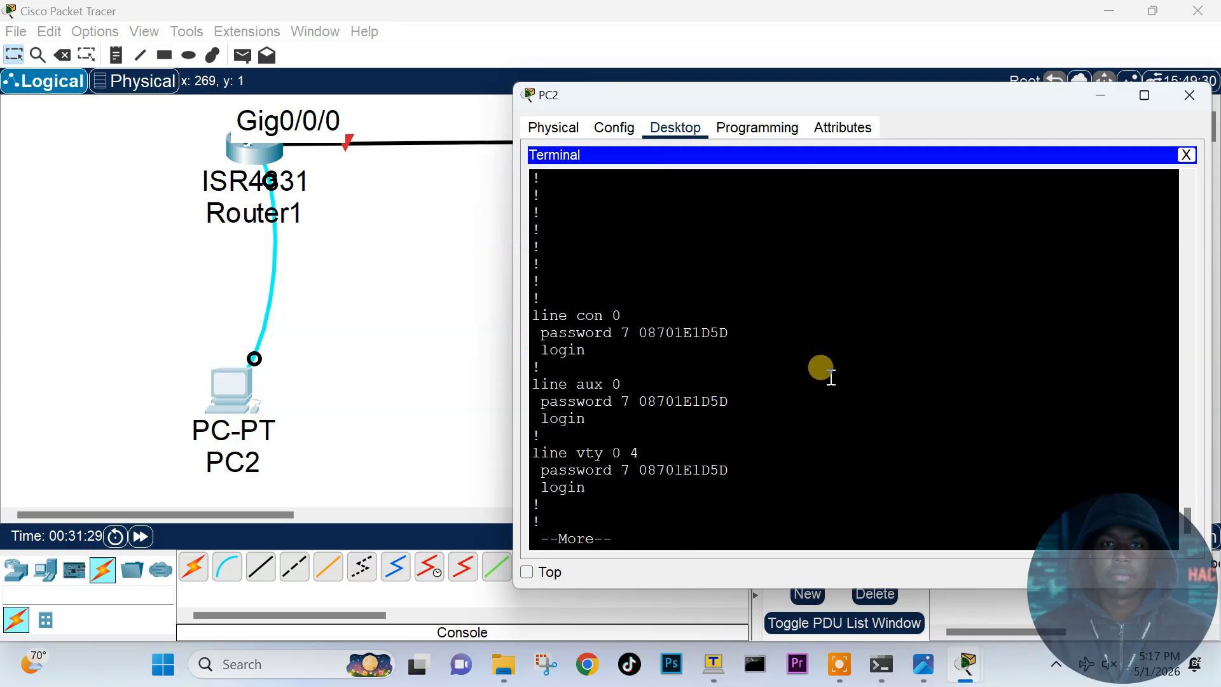
{"action": "left_click", "coordinate": [838, 665]}
{"action": "left_click", "coordinate": [928, 452]}
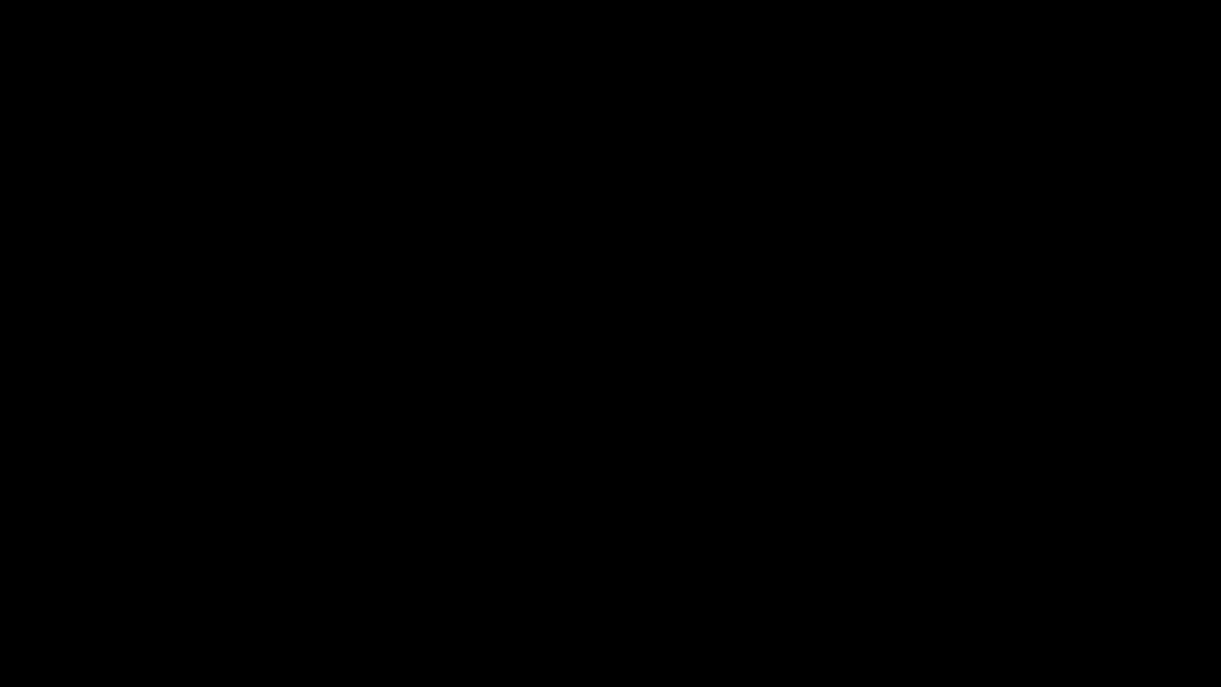